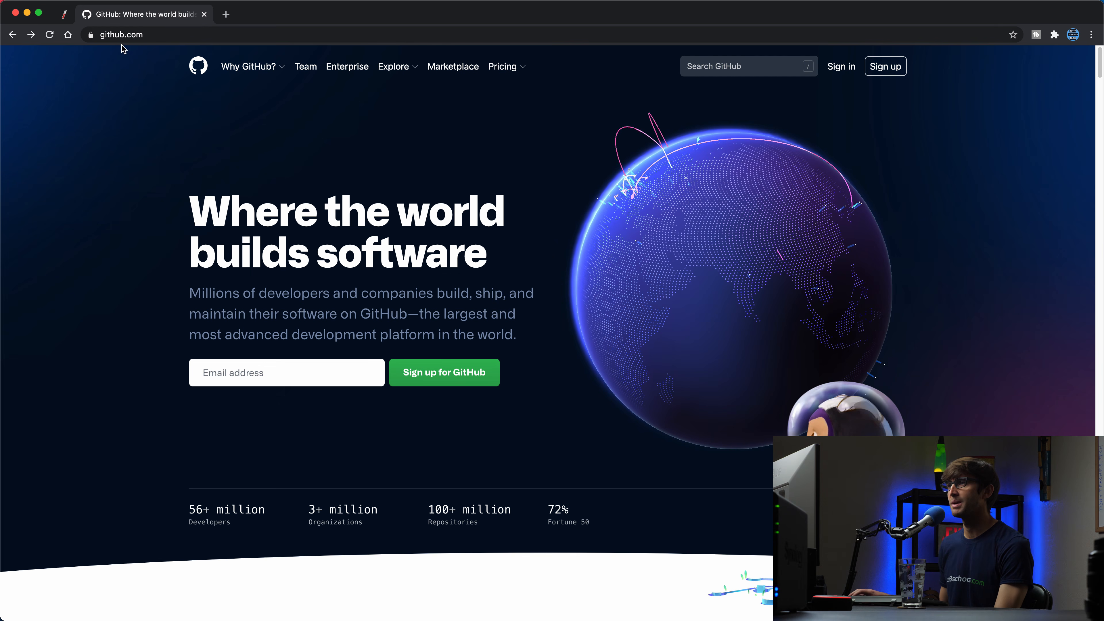
# - Sign in to the GitHub account and start creating a new repository
pyautogui.click(843, 73)
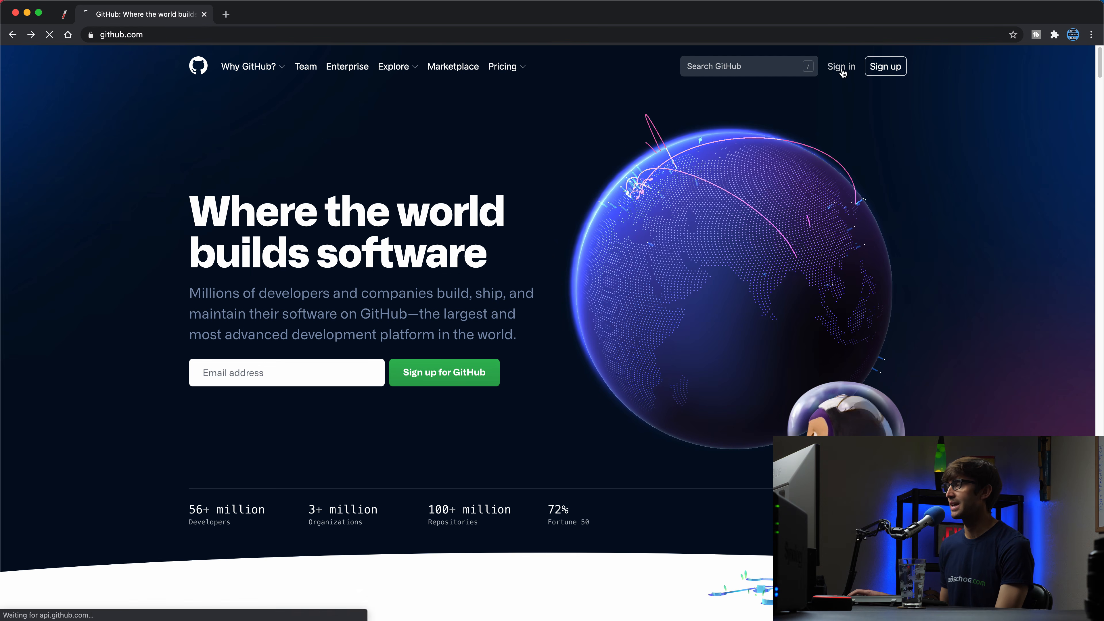
pyautogui.click(621, 256)
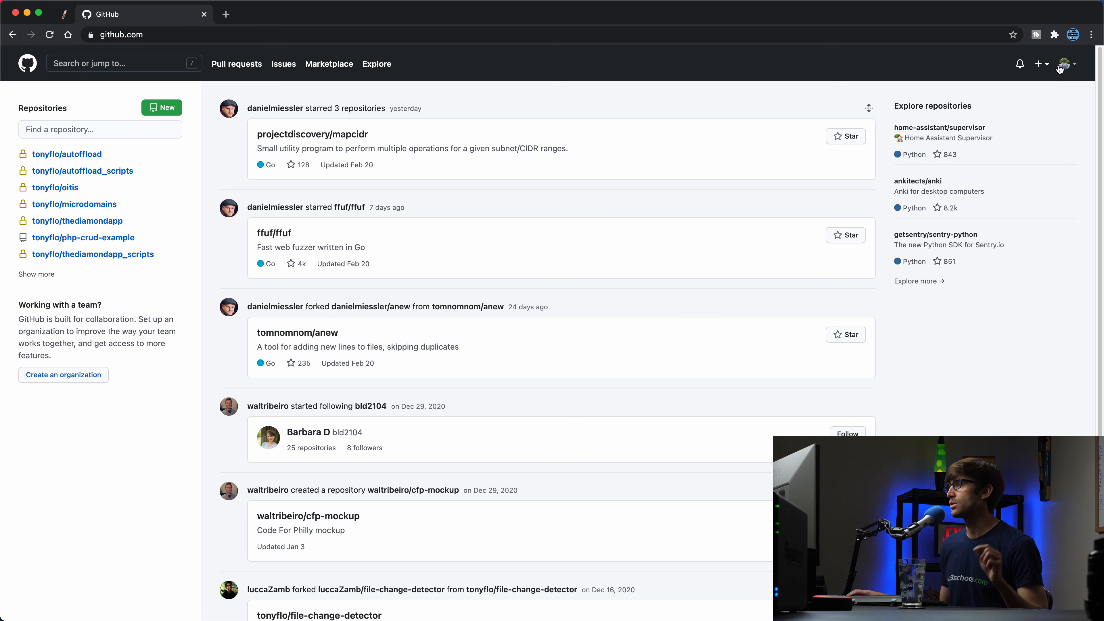
pyautogui.click(1048, 65)
pyautogui.click(1015, 81)
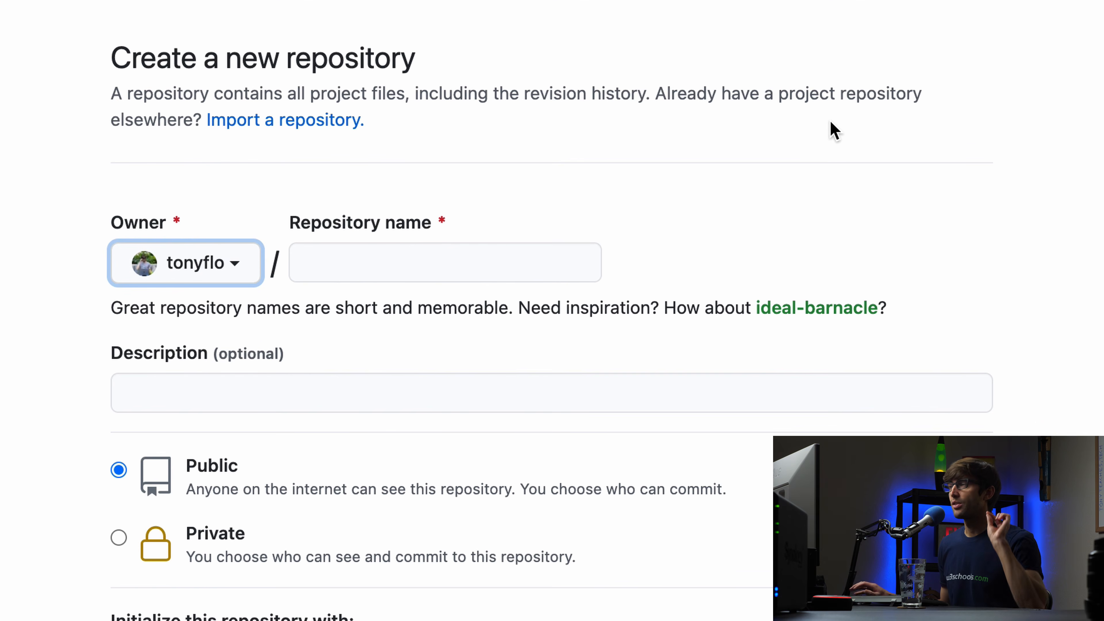
# - Enter tonyflo.github.io as the name of the new repository
pyautogui.click(335, 262)
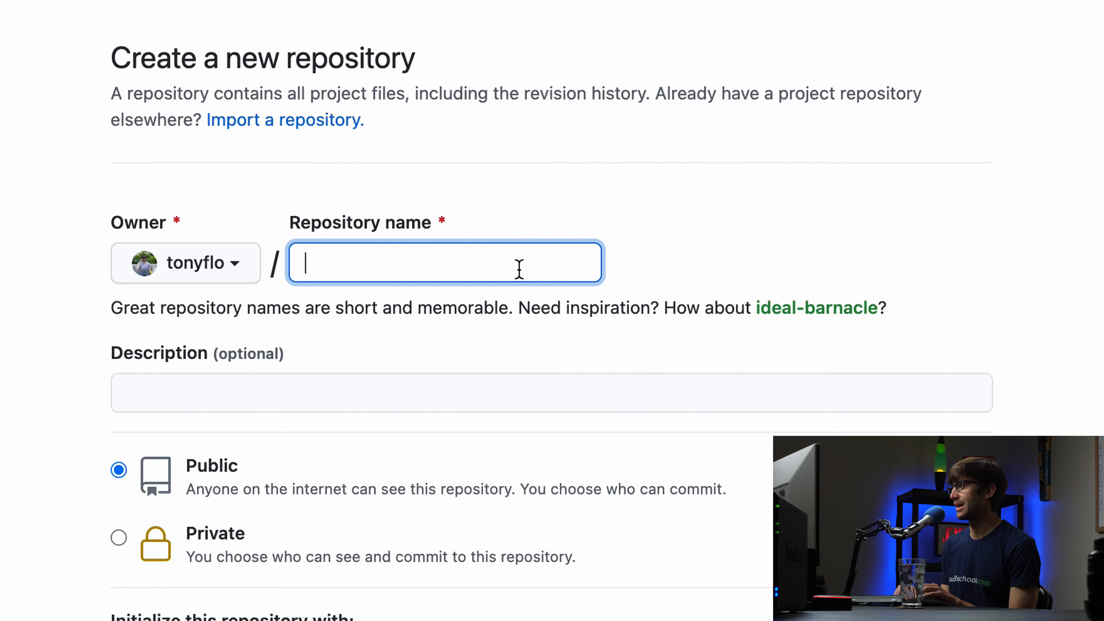
pyautogui.write('to')
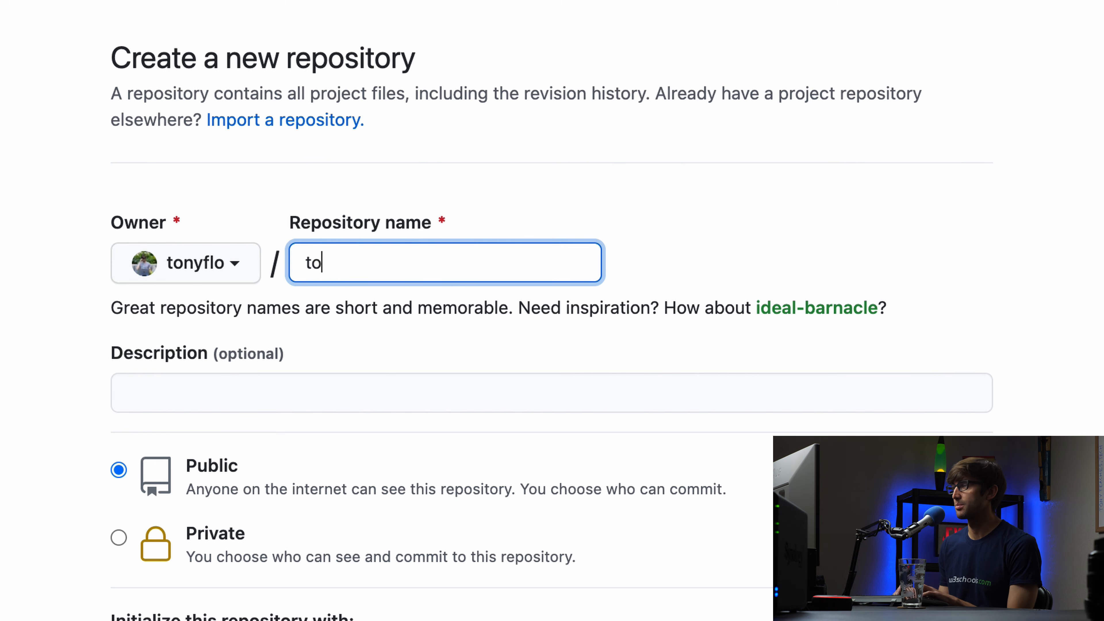
pyautogui.write('nyflo.')
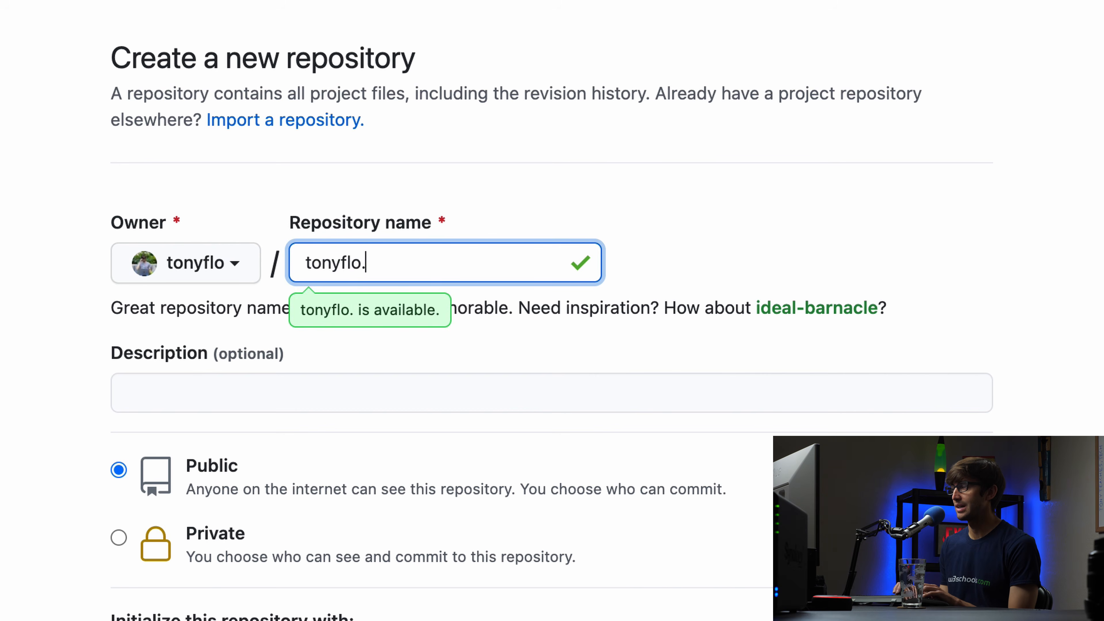
pyautogui.write('github.io')
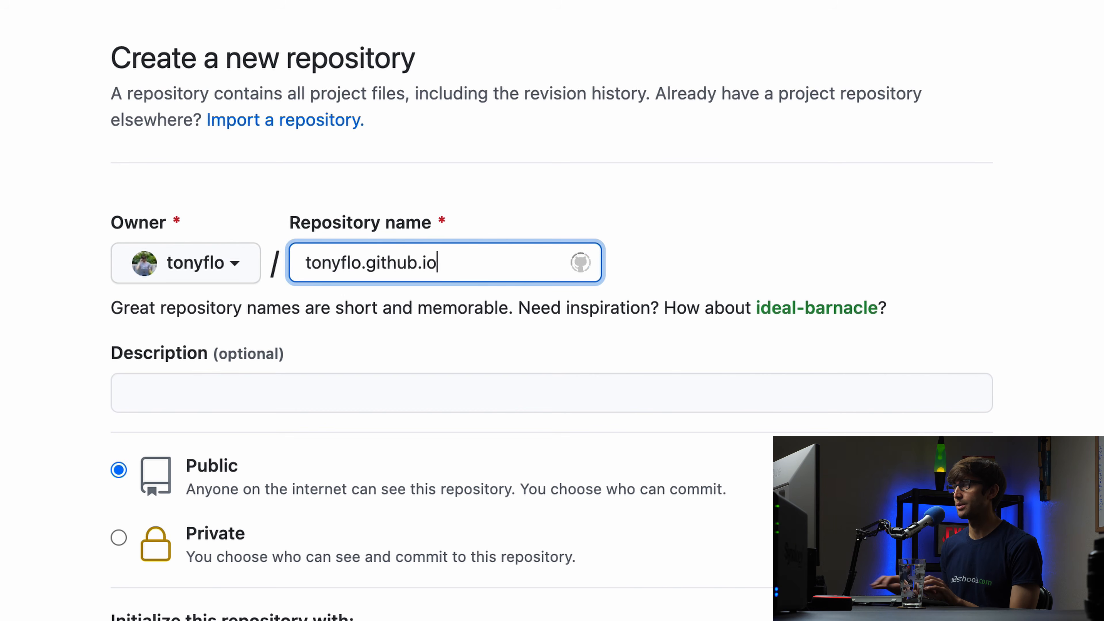
pyautogui.doubleClick(336, 262)
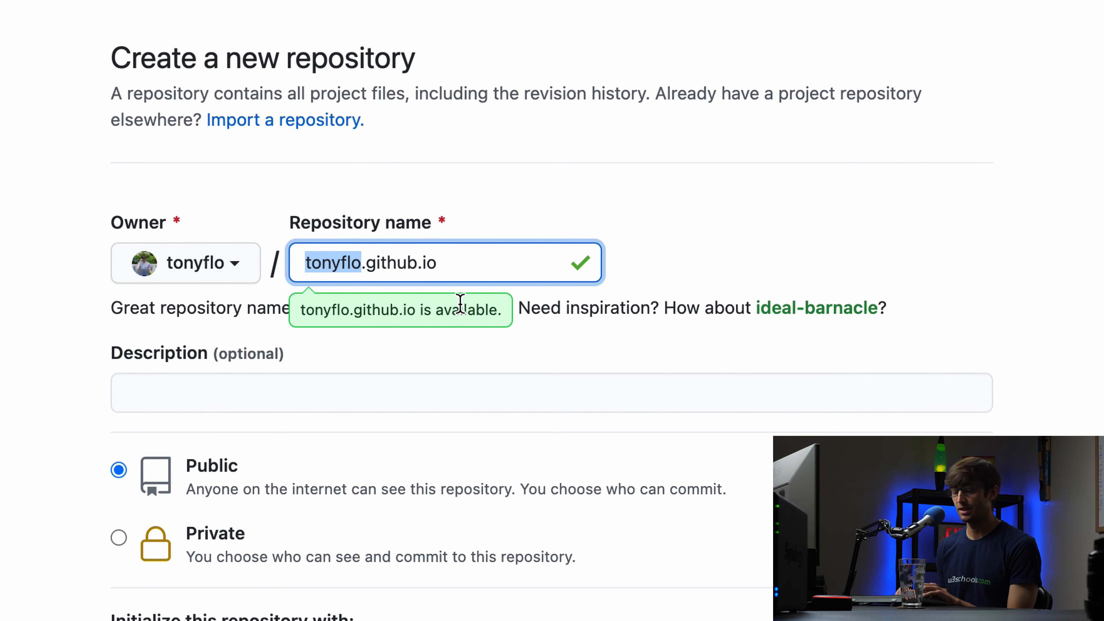
pyautogui.write('lemon')
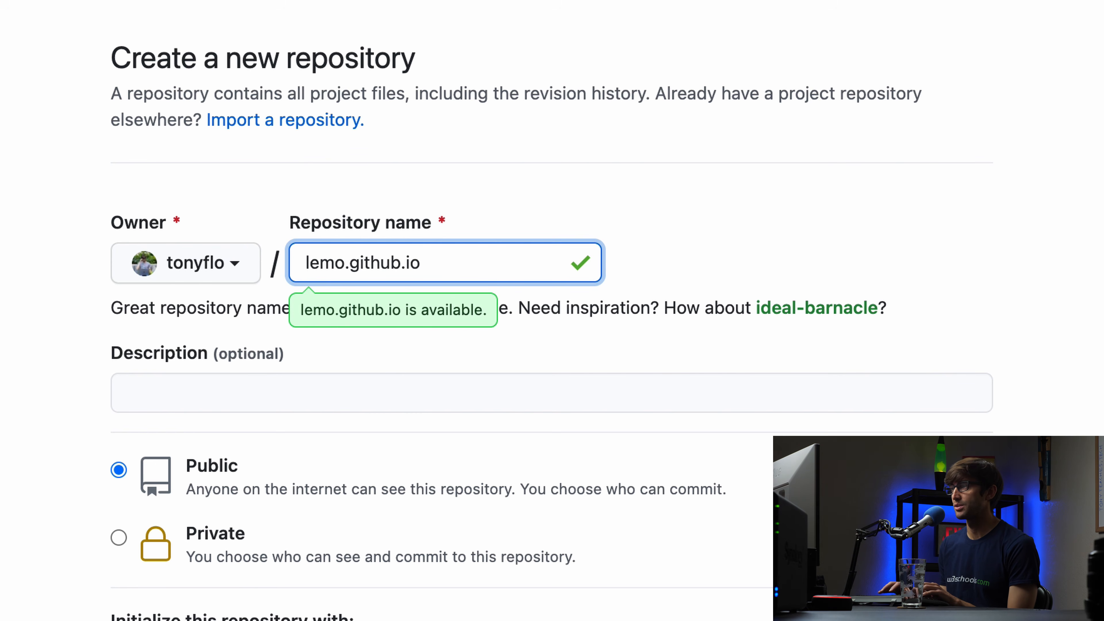
pyautogui.press('BackSpace')
pyautogui.press('BackSpace')
pyautogui.press('BackSpace')
pyautogui.press('BackSpace')
pyautogui.press('BackSpace')
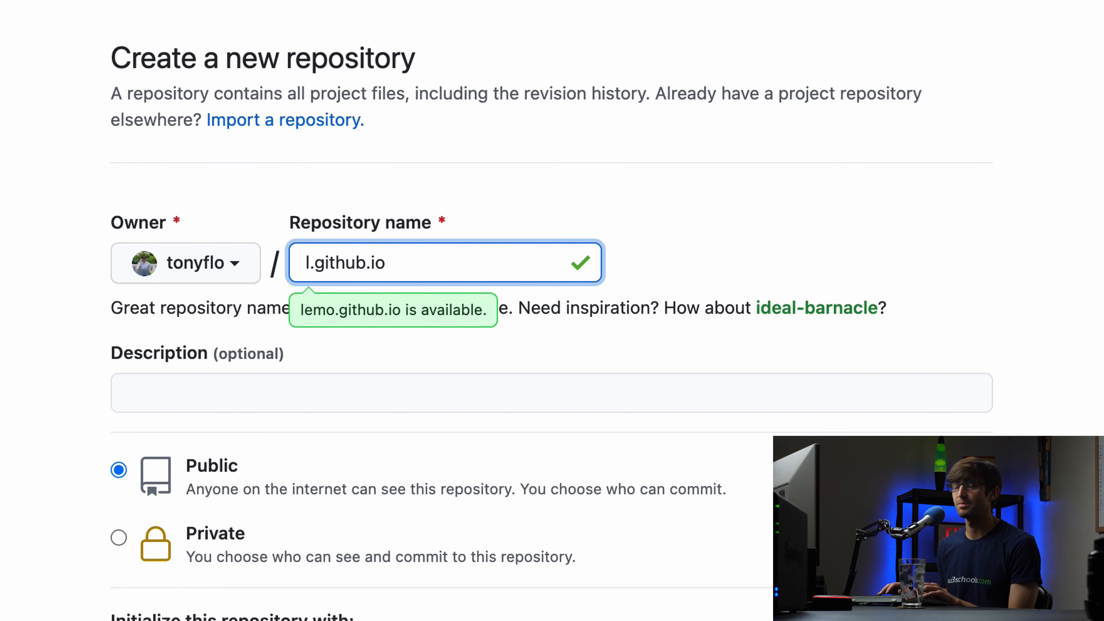
pyautogui.write('tonyflo')
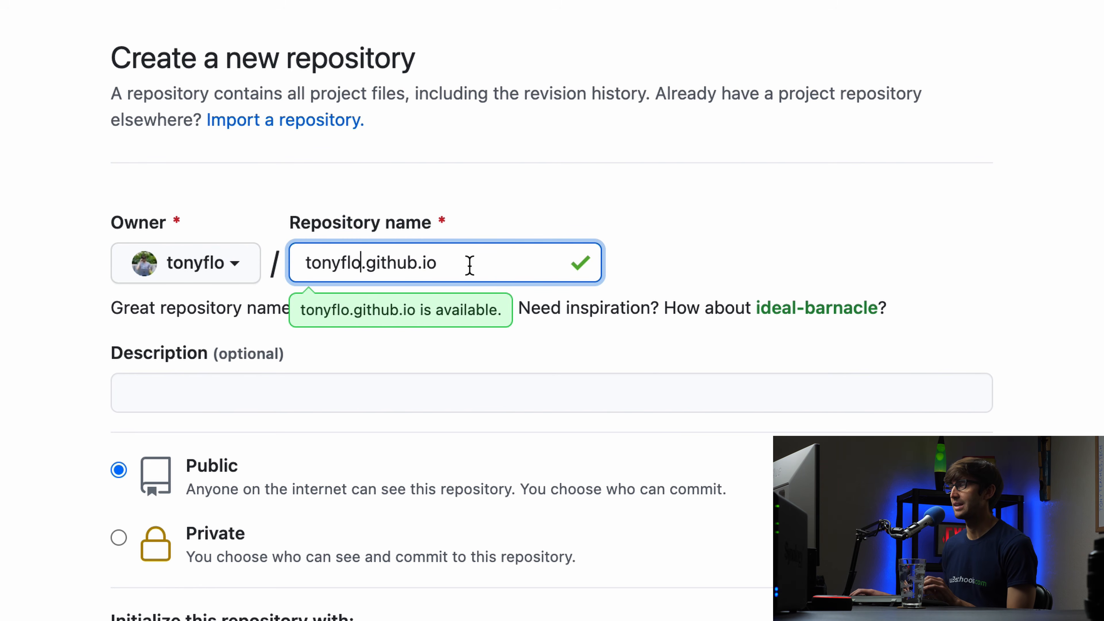
pyautogui.press('super+a')
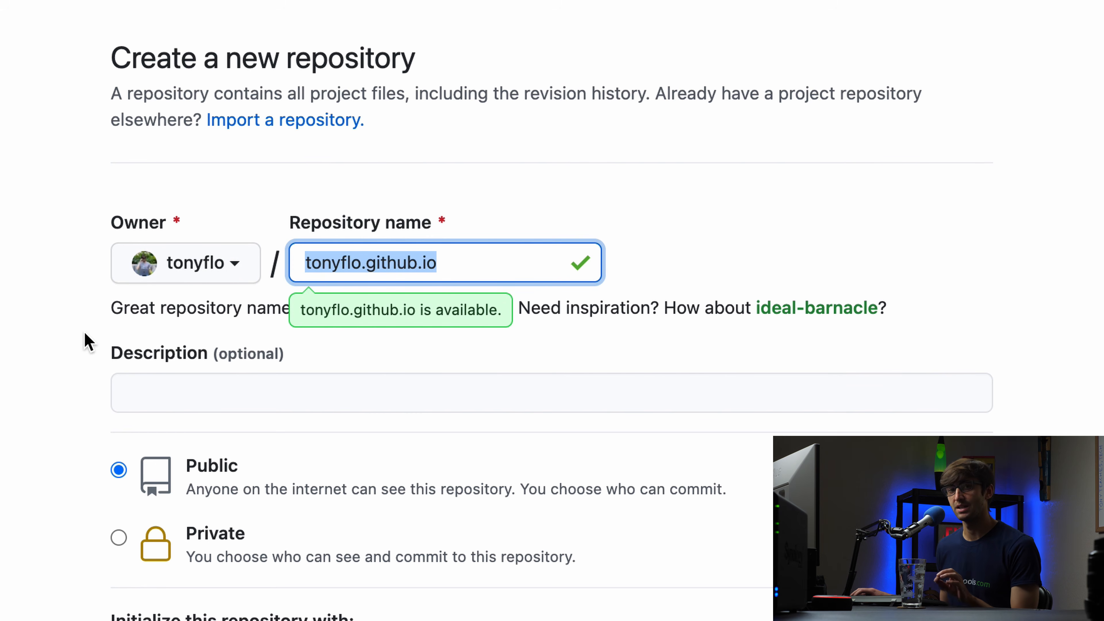
# - Leave the description empty, include a README file and create the public repository
pyautogui.click(175, 387)
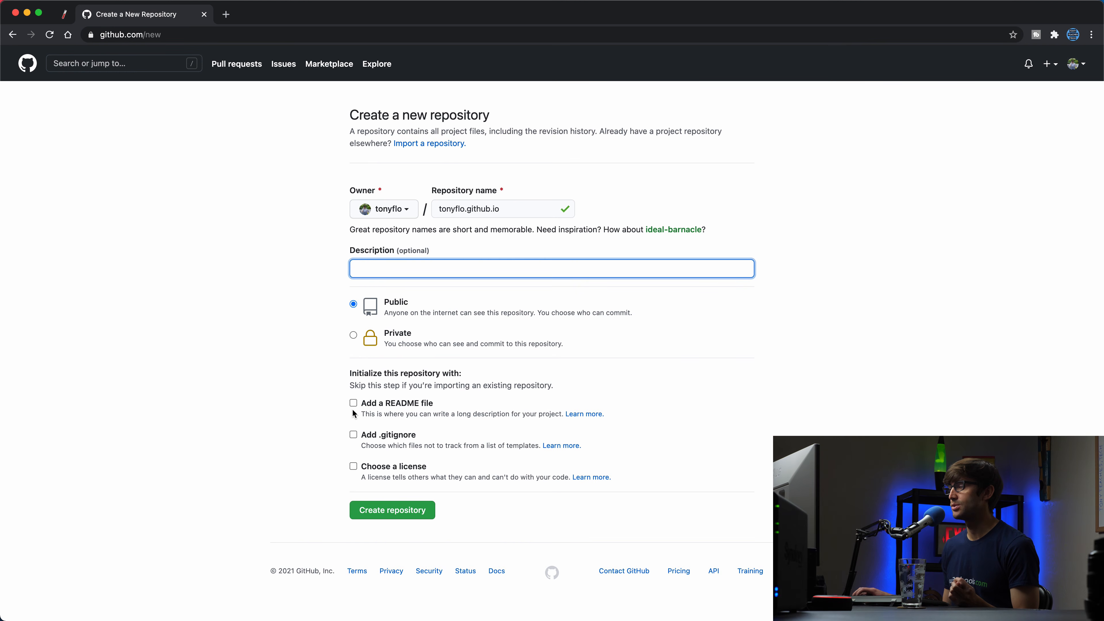
pyautogui.click(353, 404)
pyautogui.click(388, 536)
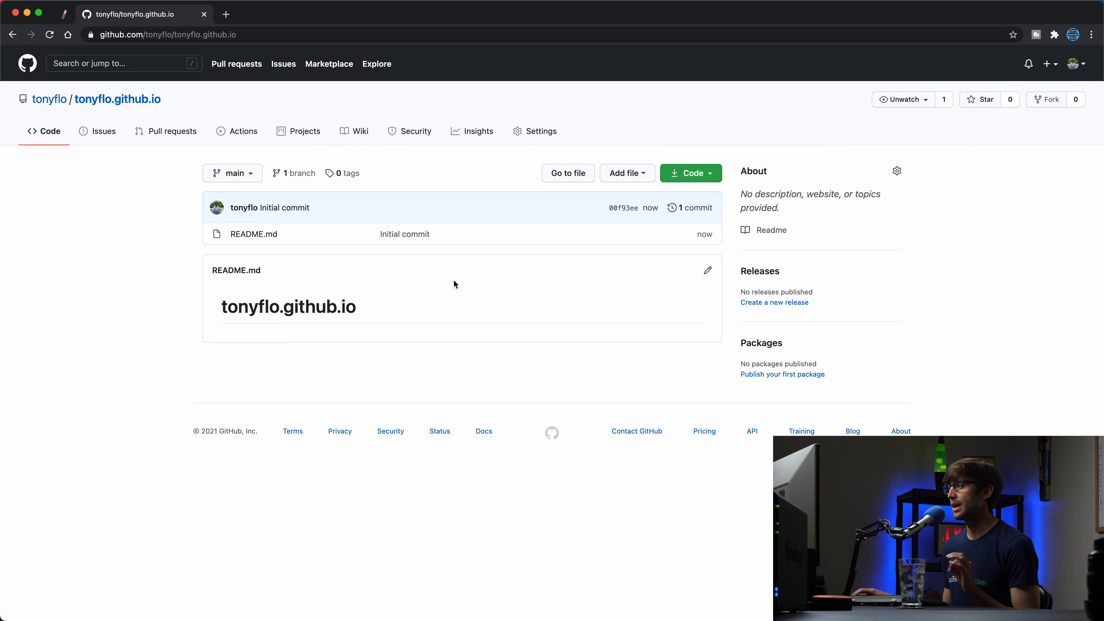
# - View the published site linked in the repository's GitHub Pages settings and return to the repository's main page
pyautogui.click(542, 138)
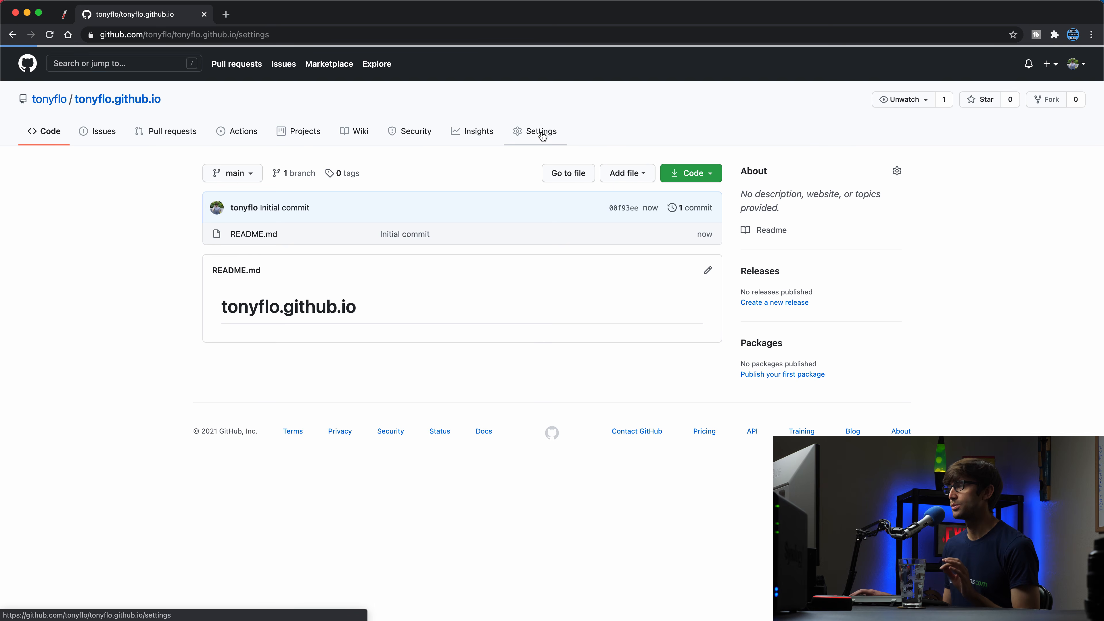
pyautogui.scroll(-20, 563, 392)
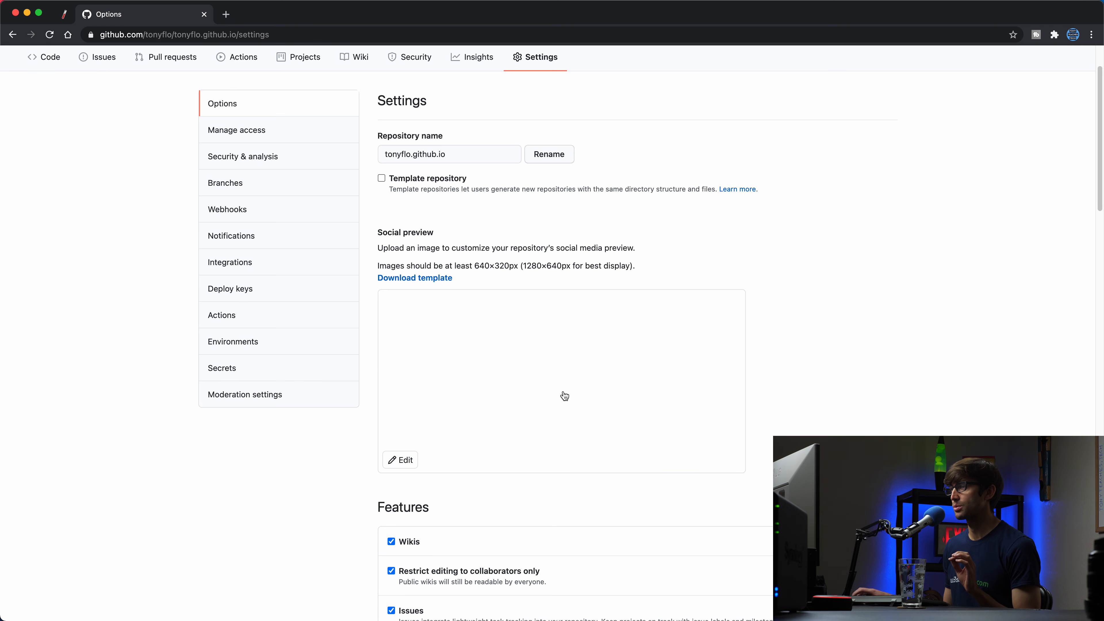
pyautogui.scroll(-15, 564, 397)
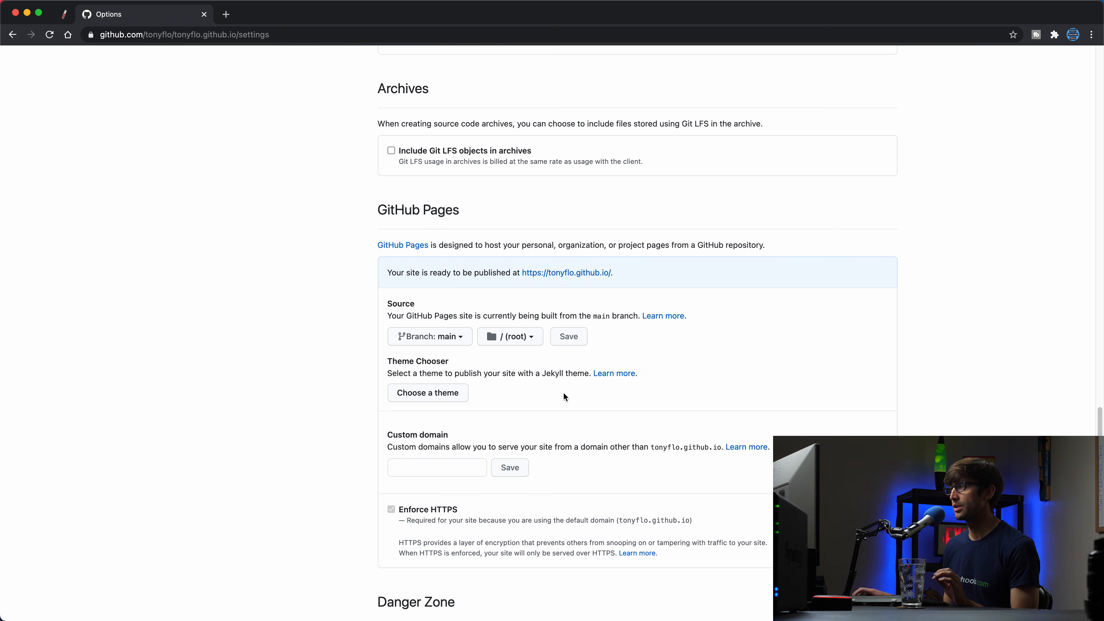
pyautogui.scroll(-1, 417, 192)
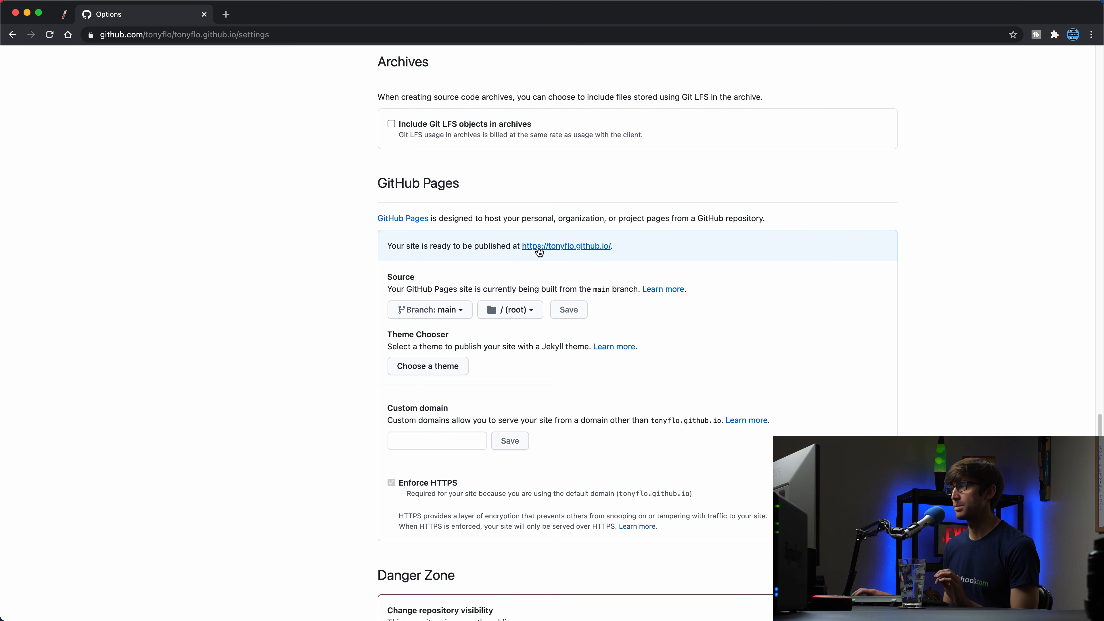
pyautogui.click(581, 247)
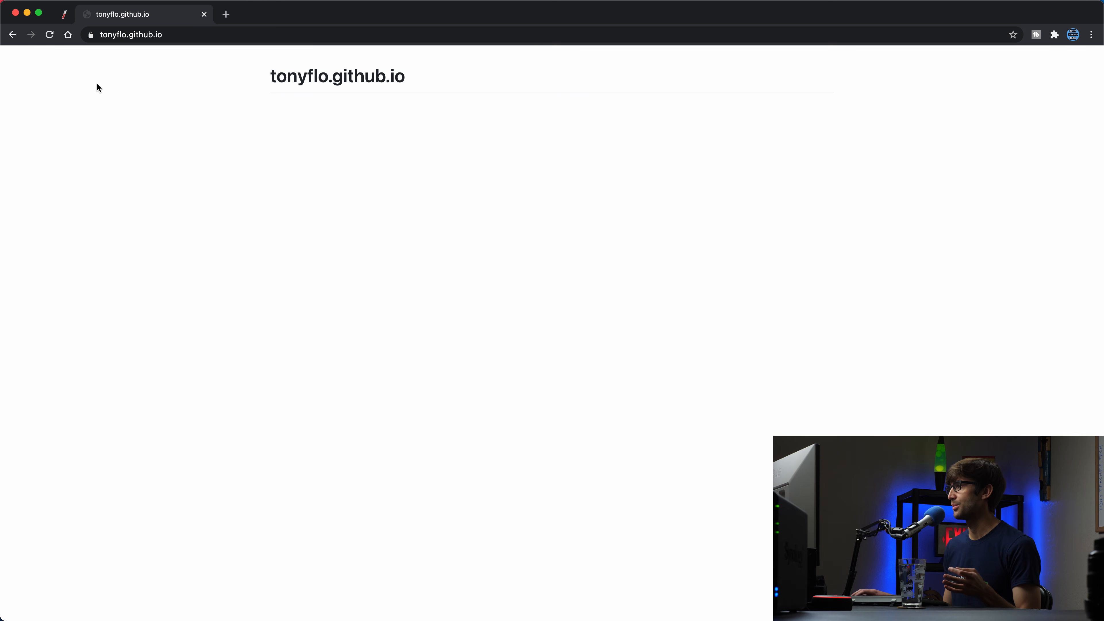
pyautogui.click(10, 35)
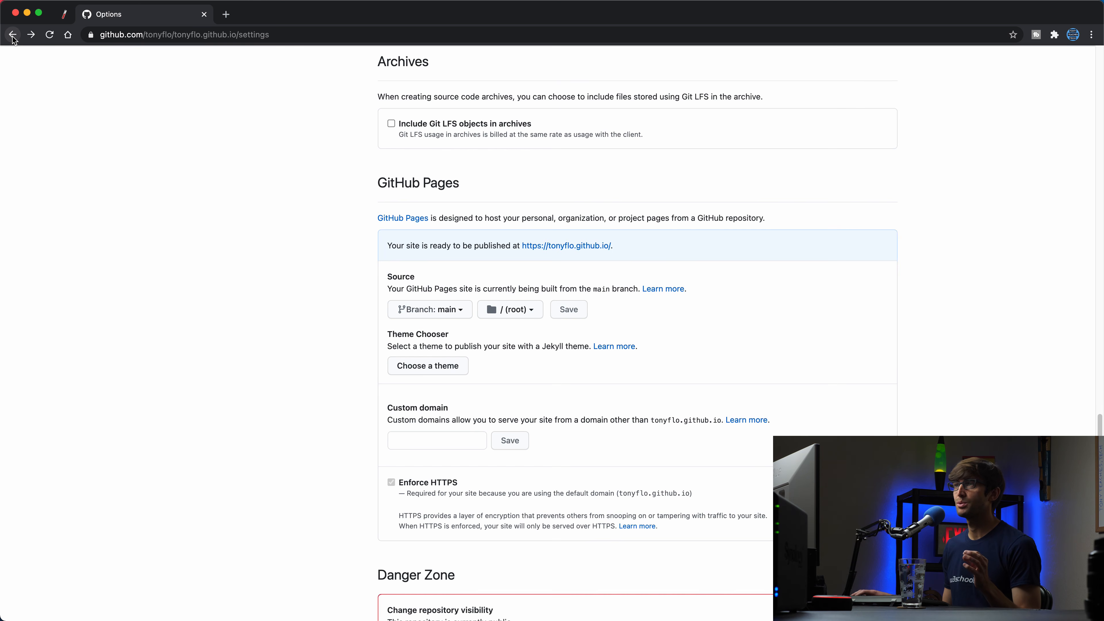
pyautogui.click(13, 35)
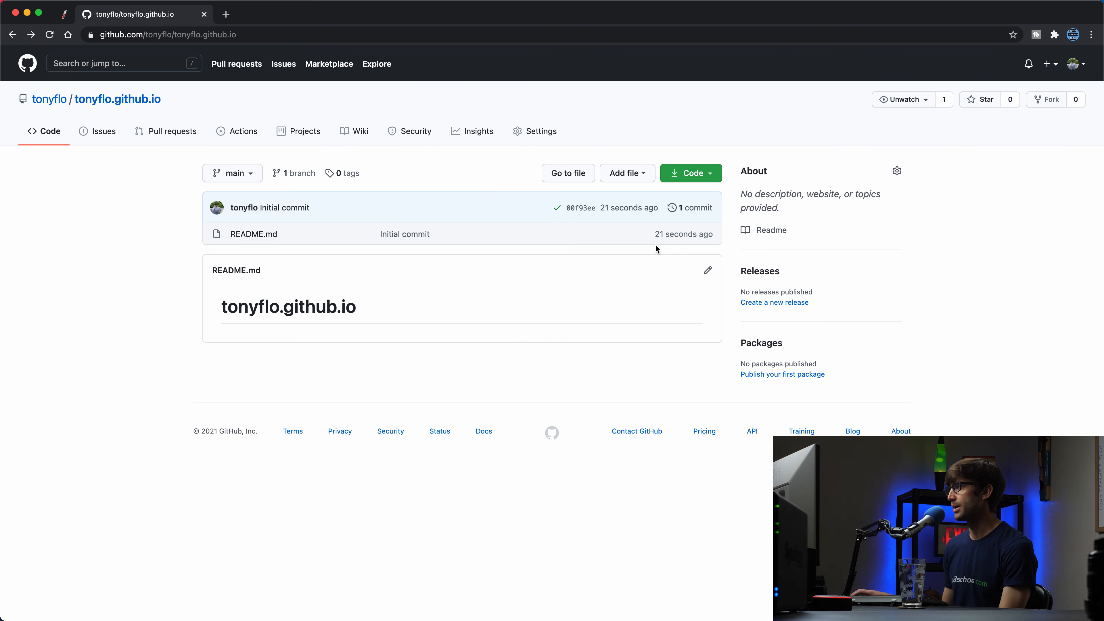
# - Replace the entire content of README.md with the sample Markdown text copied from the other app
pyautogui.click(708, 271)
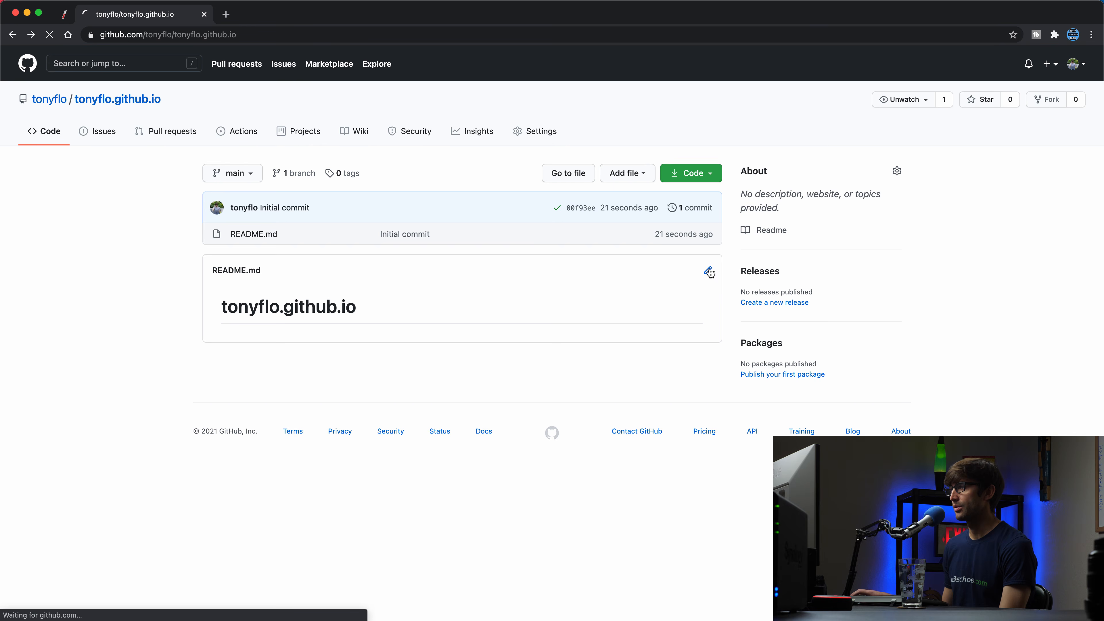
pyautogui.moveTo(351, 234); pyautogui.dragTo(211, 229)
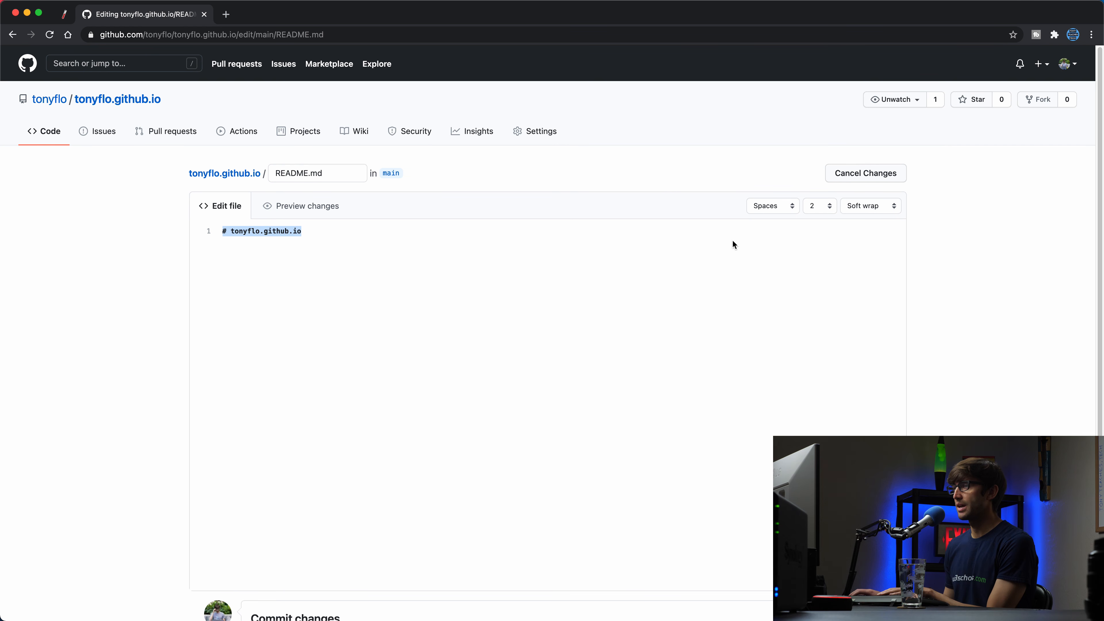
pyautogui.press('BackSpace')
pyautogui.press('super+Tab')
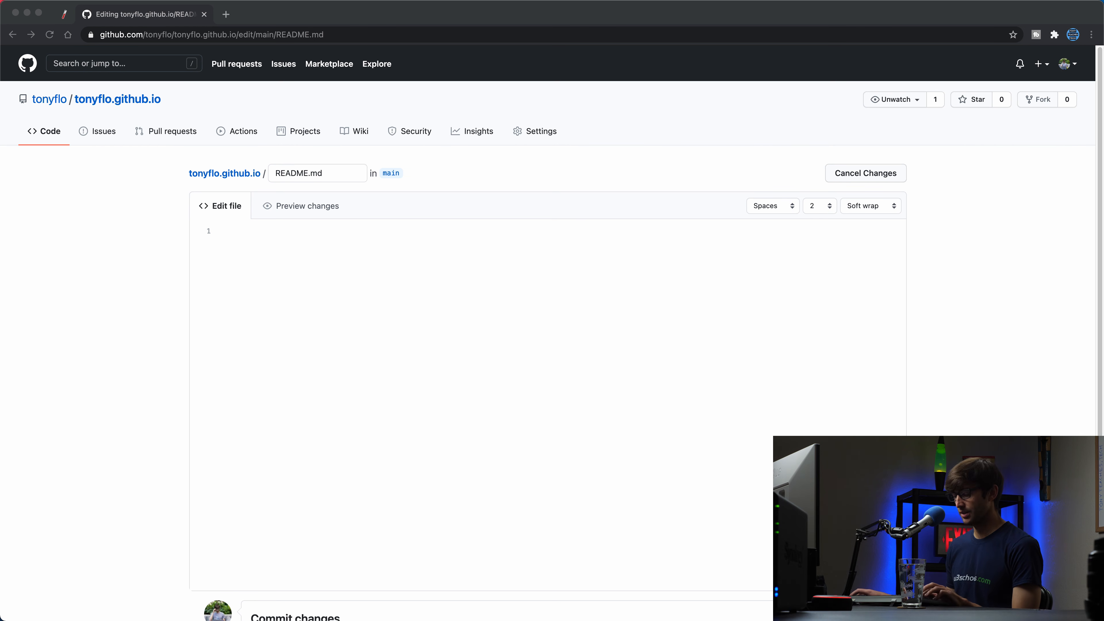
pyautogui.click(434, 244)
pyautogui.press('super+v')
# - Examine the Markdown syntax in README.md, from the h1 to h6 headings through emphasis, blockquotes, lists, tables, links and images
pyautogui.scroll(1, 726, 390)
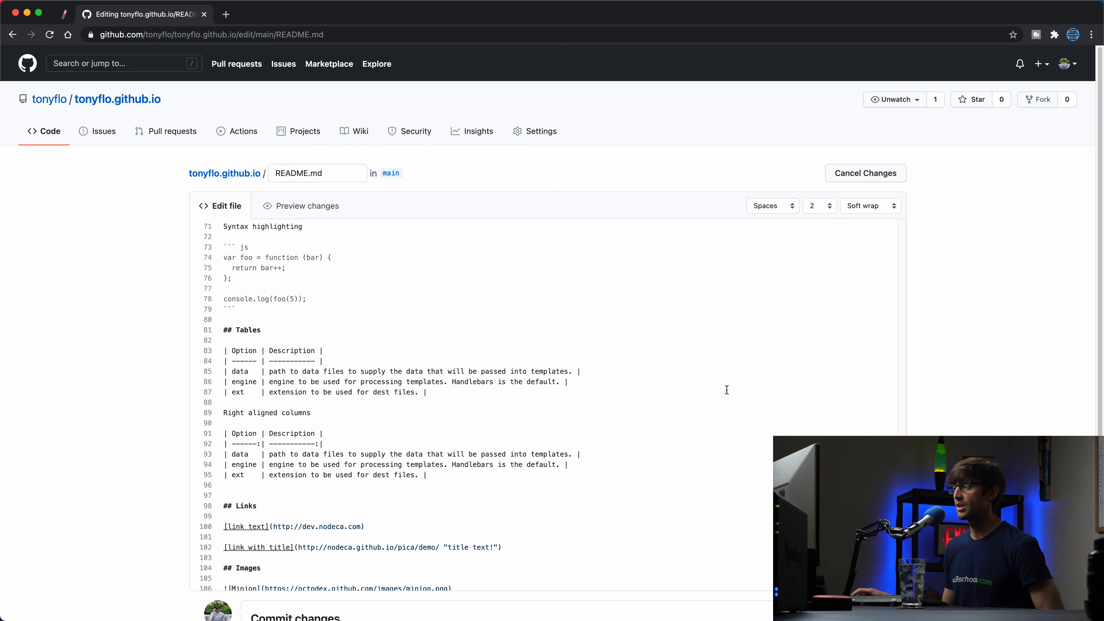
pyautogui.scroll(15, 727, 390)
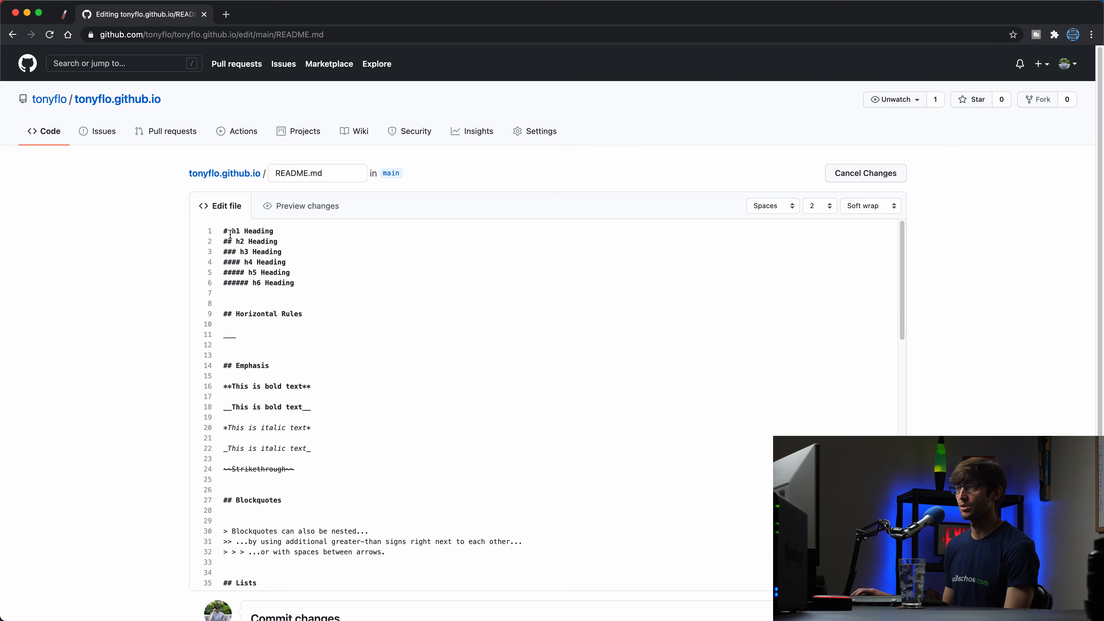
pyautogui.moveTo(232, 230); pyautogui.dragTo(283, 233)
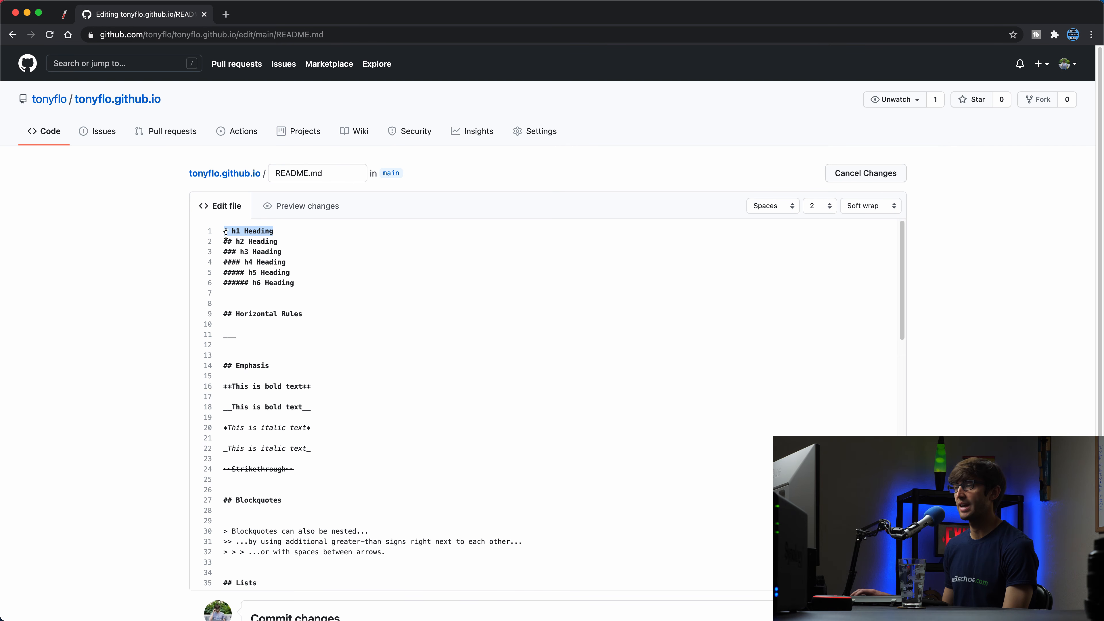
pyautogui.moveTo(224, 283); pyautogui.dragTo(299, 291)
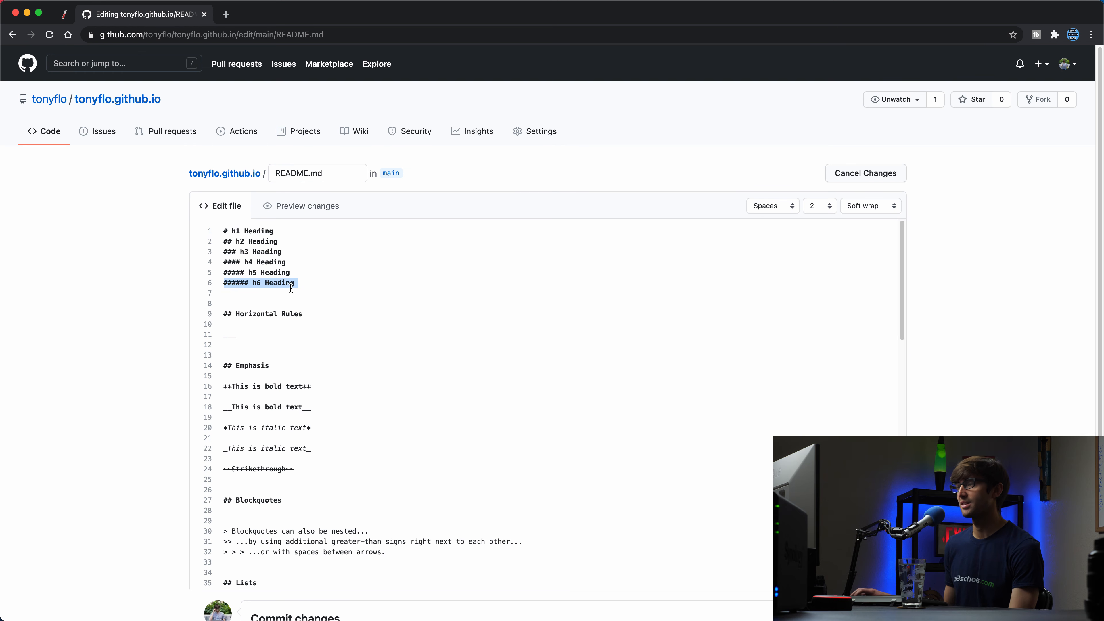
pyautogui.scroll(-2, 287, 296)
pyautogui.scroll(-4, 248, 322)
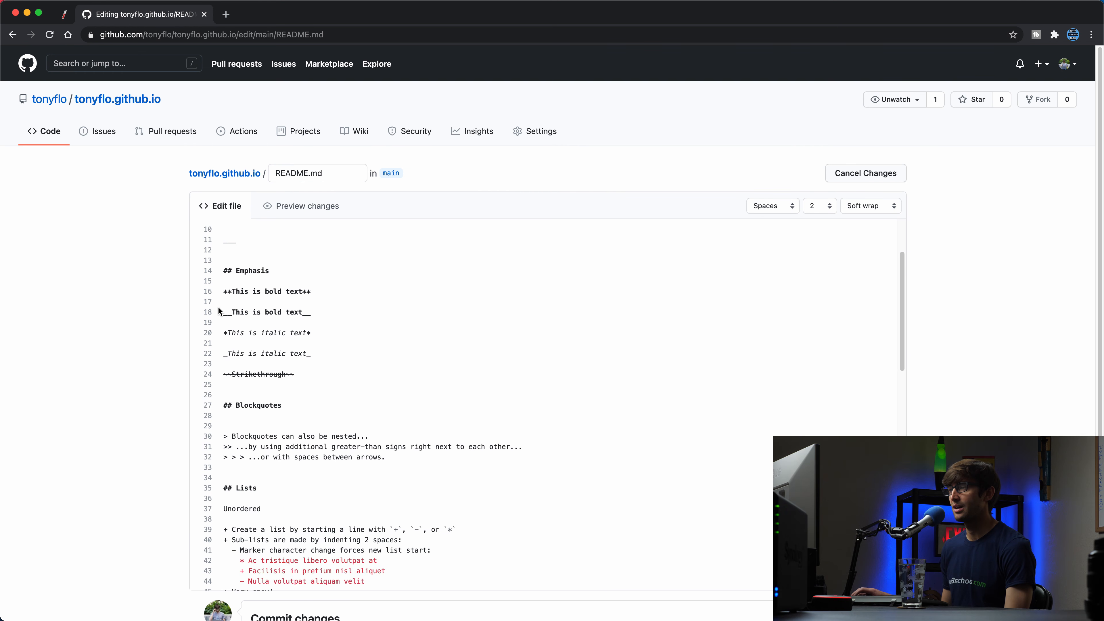
pyautogui.scroll(-10, 300, 330)
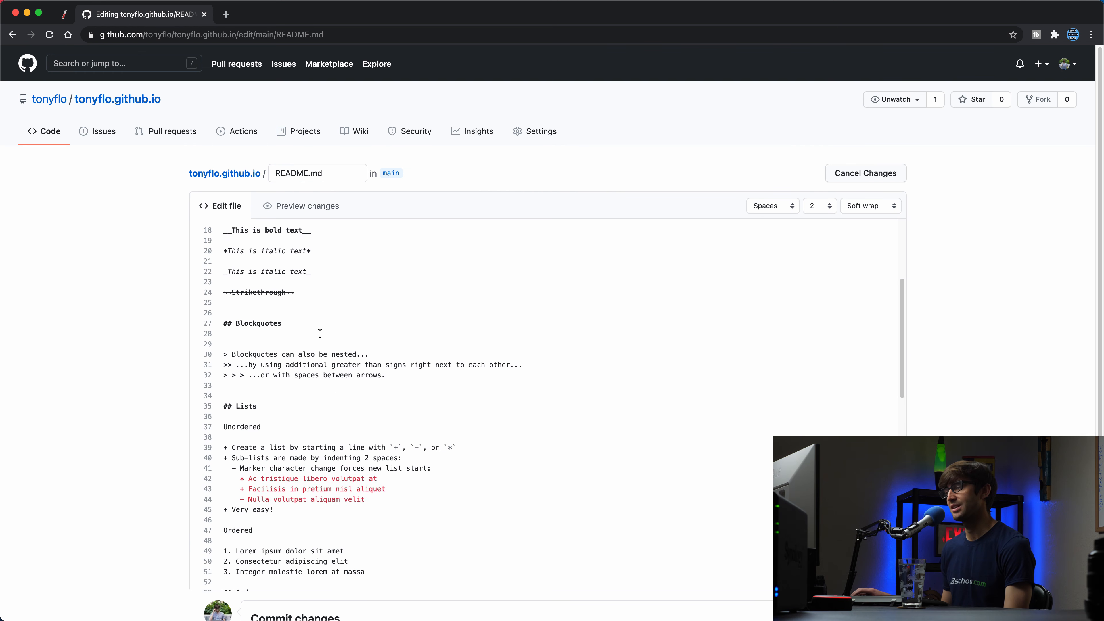
pyautogui.scroll(-18, 297, 325)
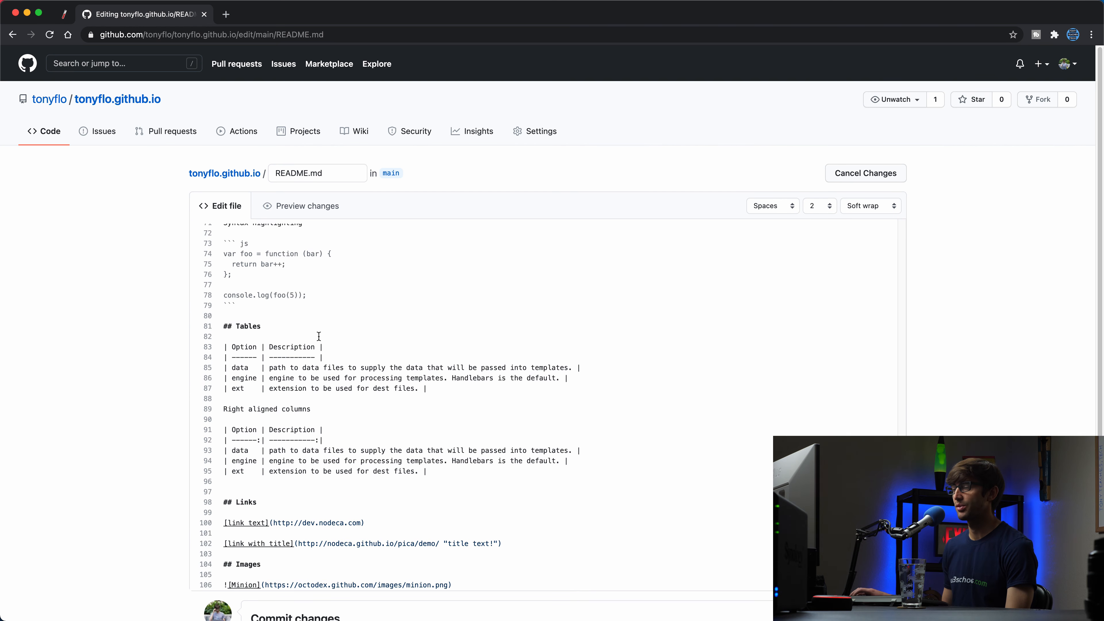
pyautogui.scroll(20, 320, 336)
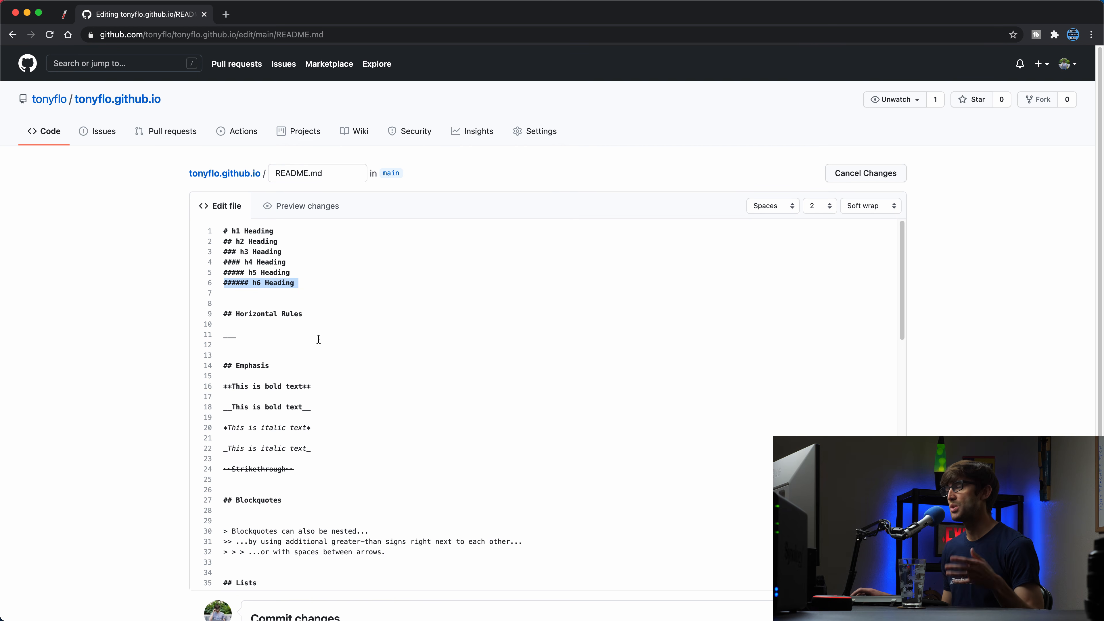
# - Commit the README.md changes directly to the main branch
pyautogui.scroll(-20, 319, 339)
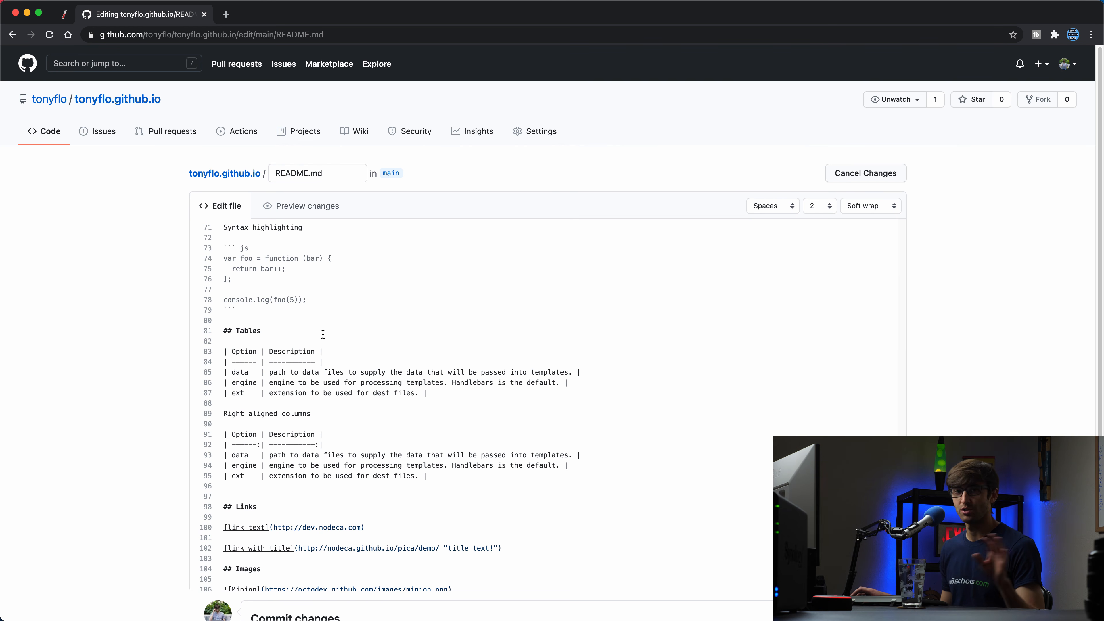
pyautogui.scroll(-10, 321, 337)
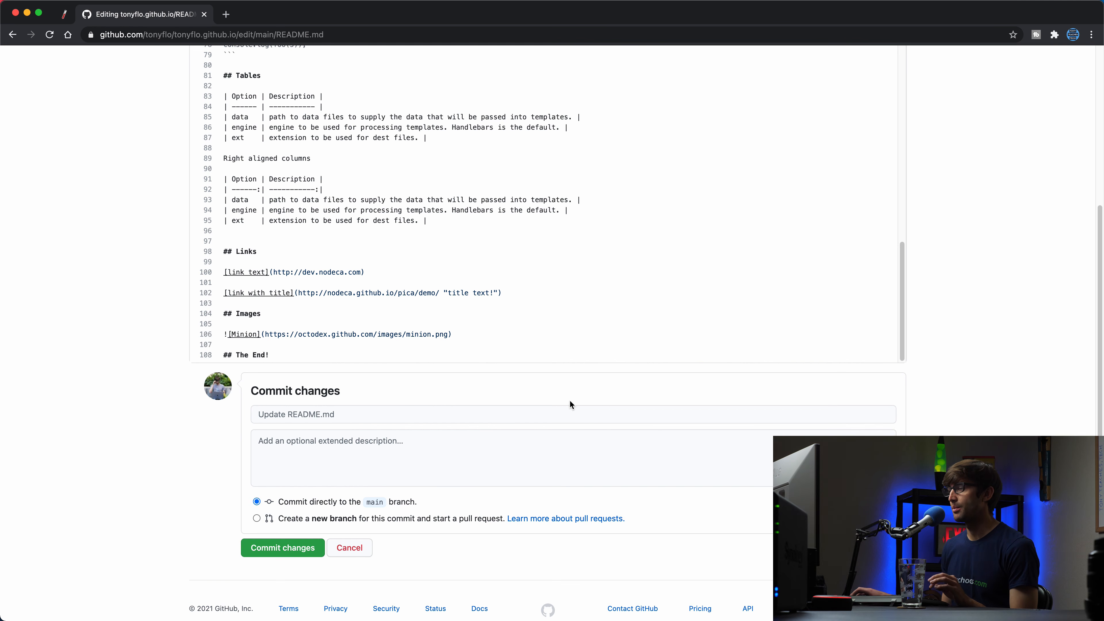
pyautogui.click(271, 548)
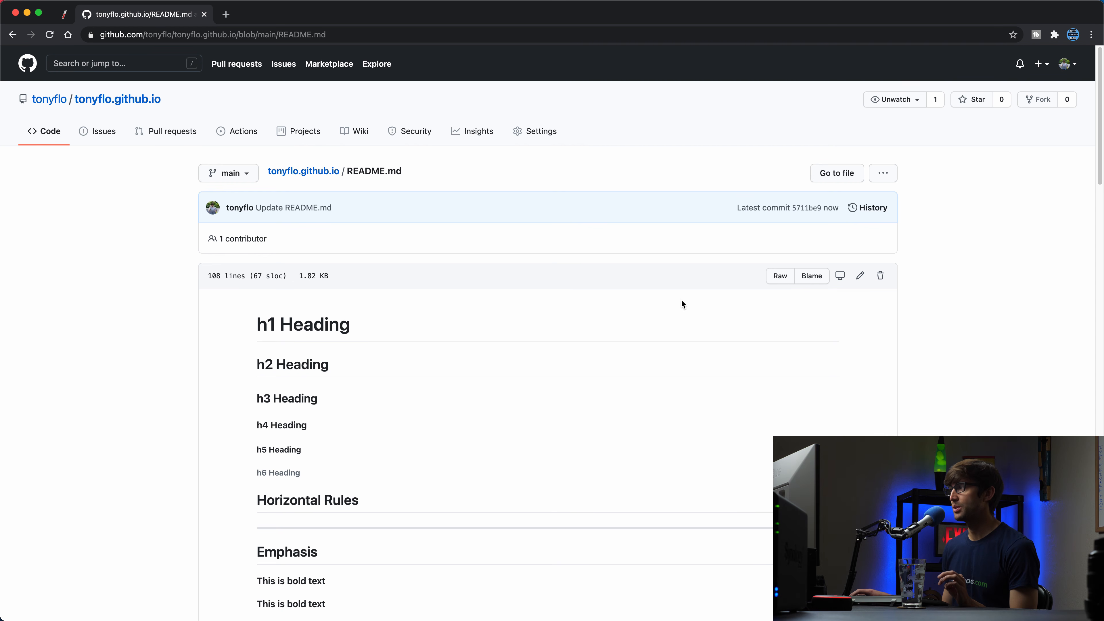
# - Open tonyflo.github.io in a new browser tab and reload it to check for the README.md changes
pyautogui.click(224, 15)
pyautogui.write('tonyflo.git')
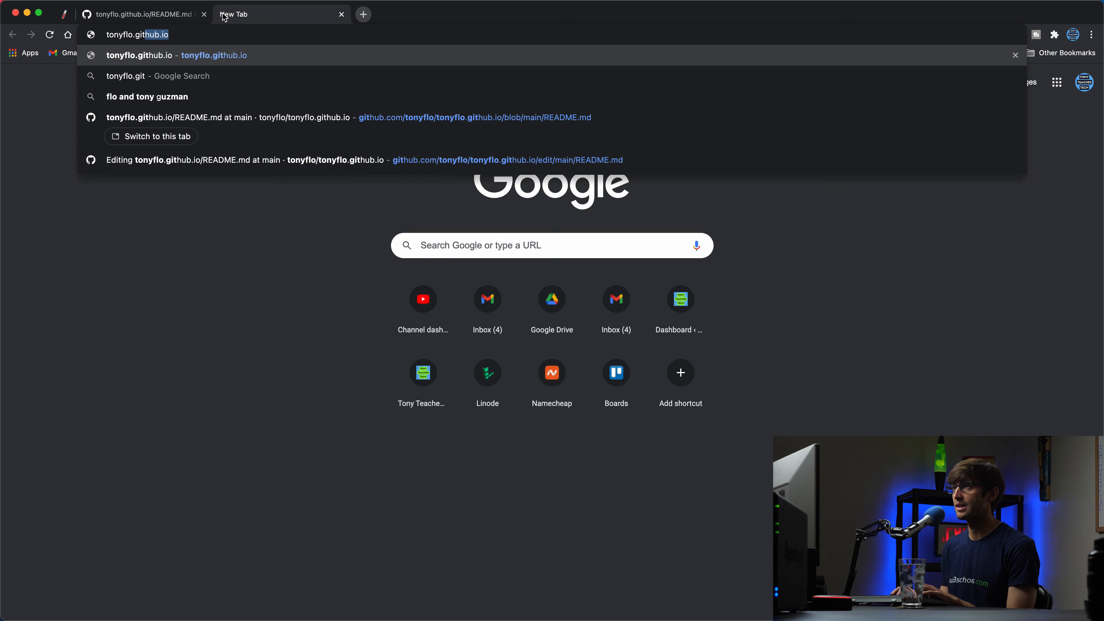
pyautogui.press('Return')
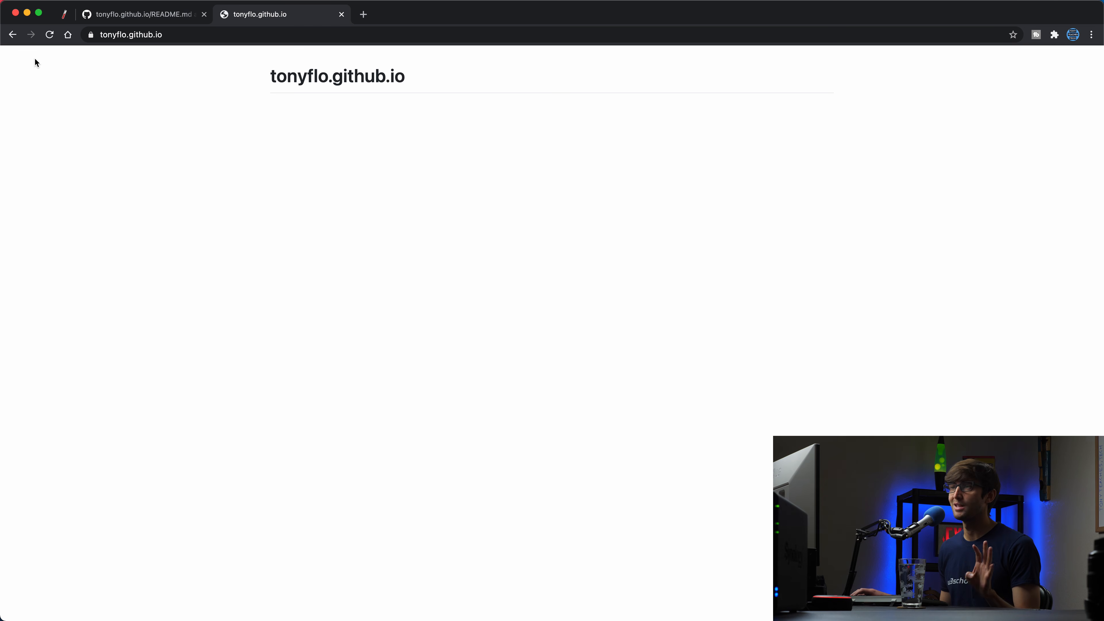
pyautogui.click(49, 34)
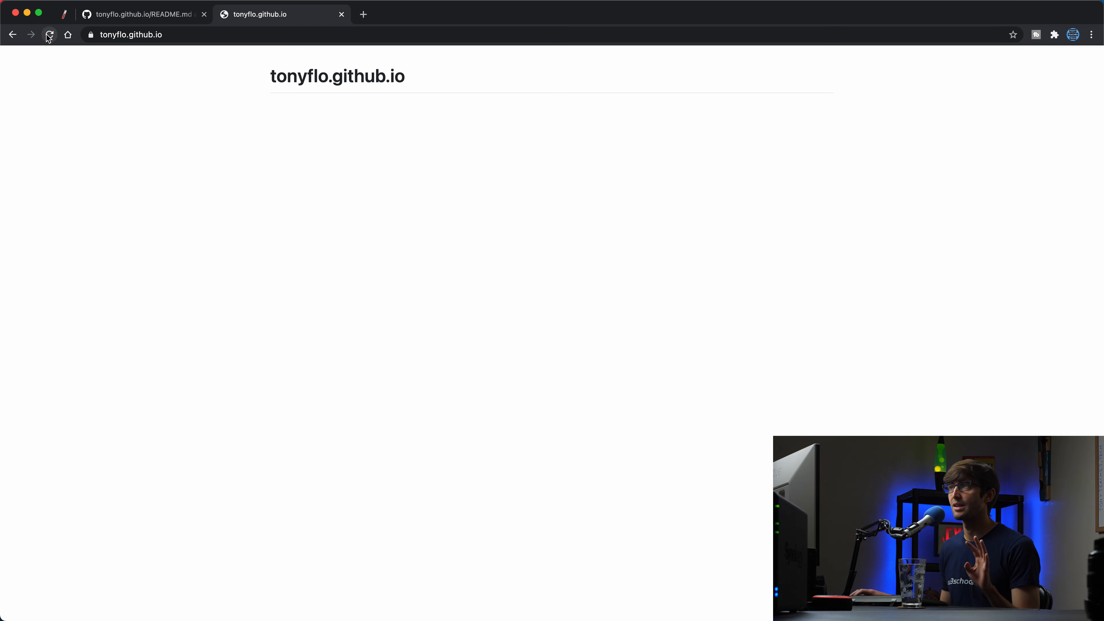
pyautogui.click(172, 36)
pyautogui.press('super+c')
pyautogui.press('BackSpace')
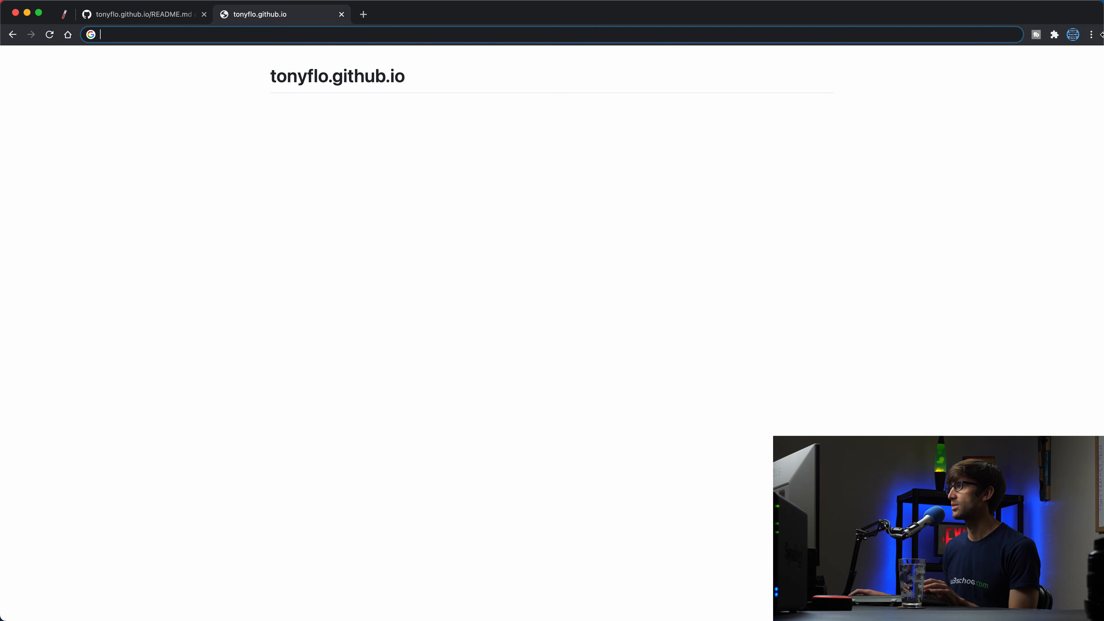
pyautogui.click(1072, 35)
pyautogui.click(978, 409)
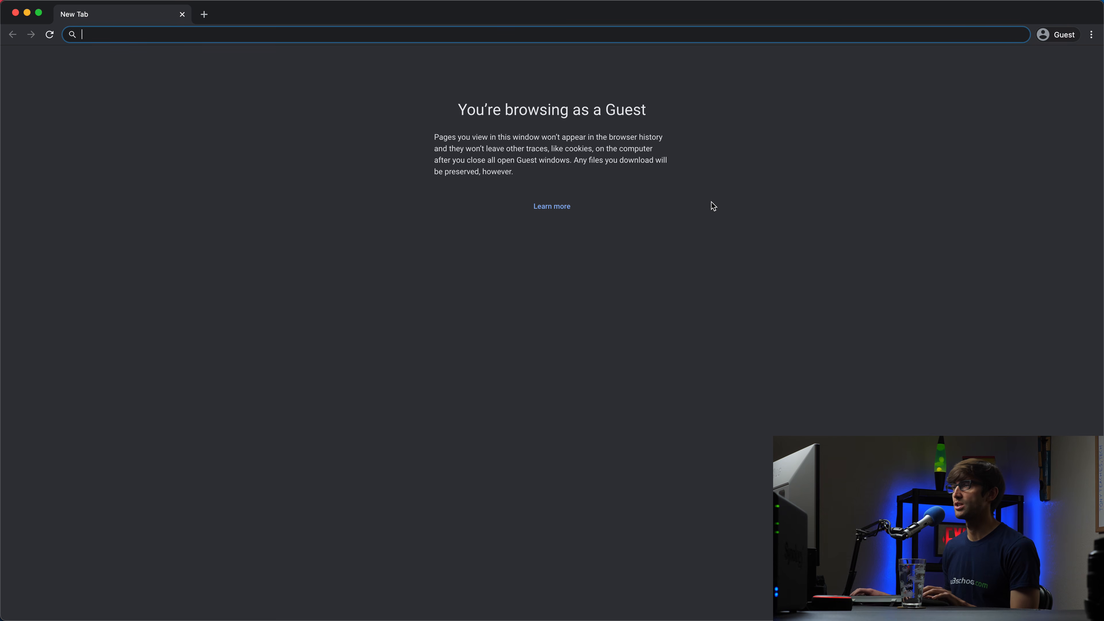
pyautogui.press('super+v')
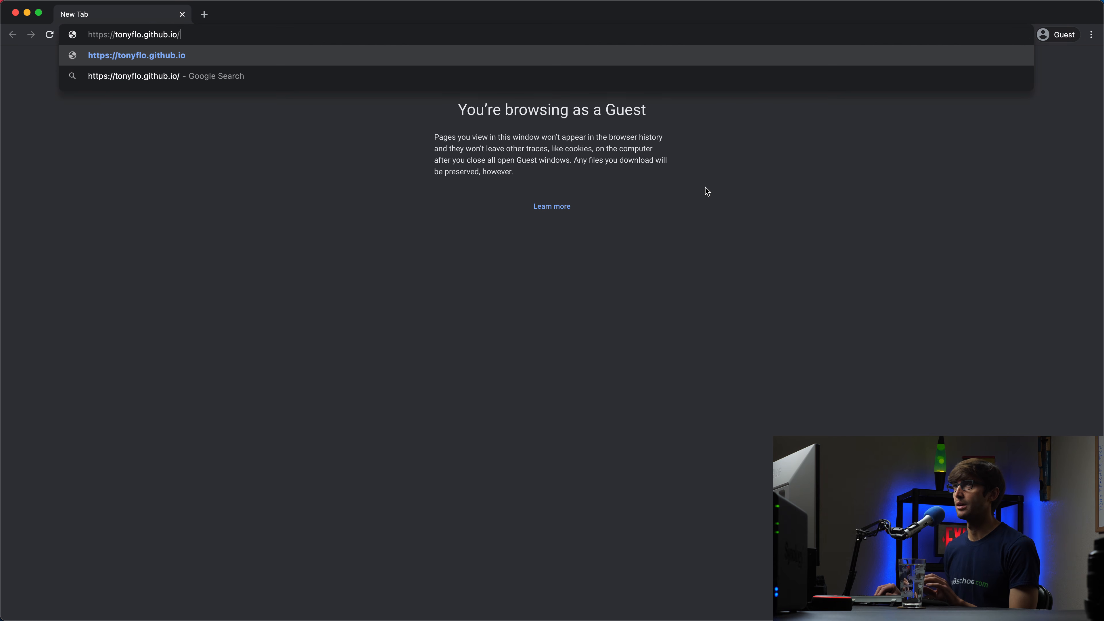
pyautogui.press('Return')
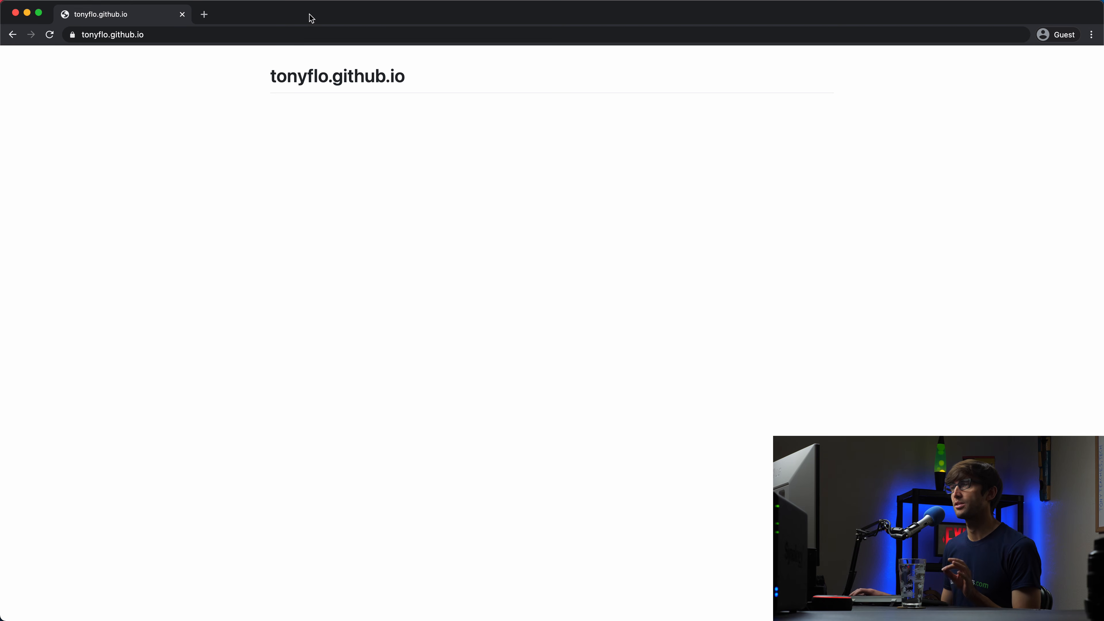
pyautogui.click(182, 14)
pyautogui.click(220, 35)
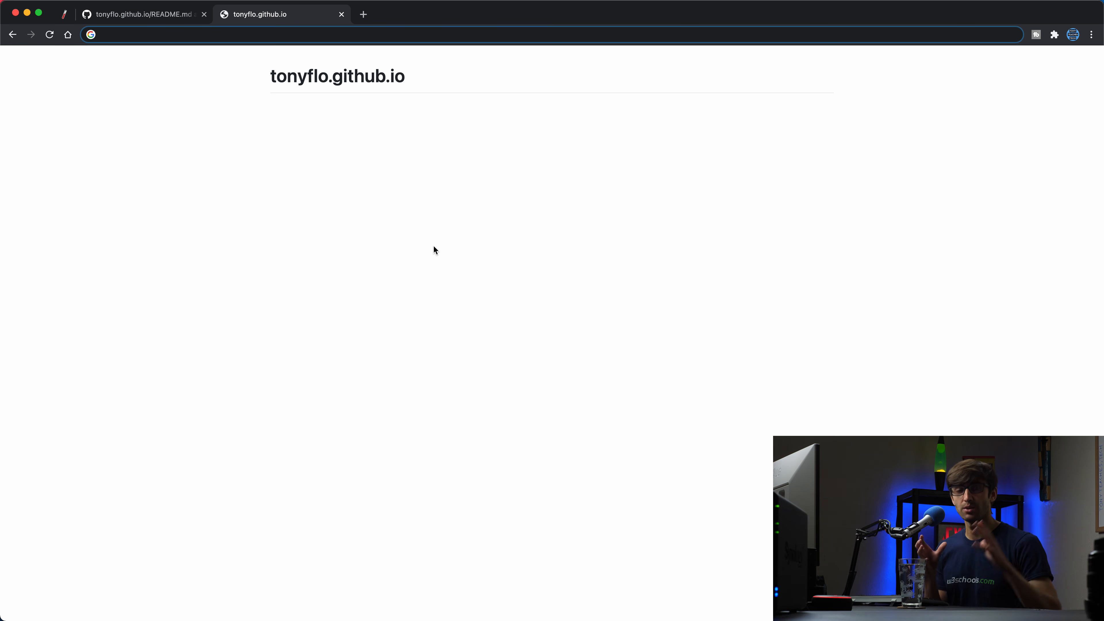
# - Reload the published site and examine its rendered Markdown, from the headings through lists, code, tables and links to the closing image
pyautogui.click(49, 35)
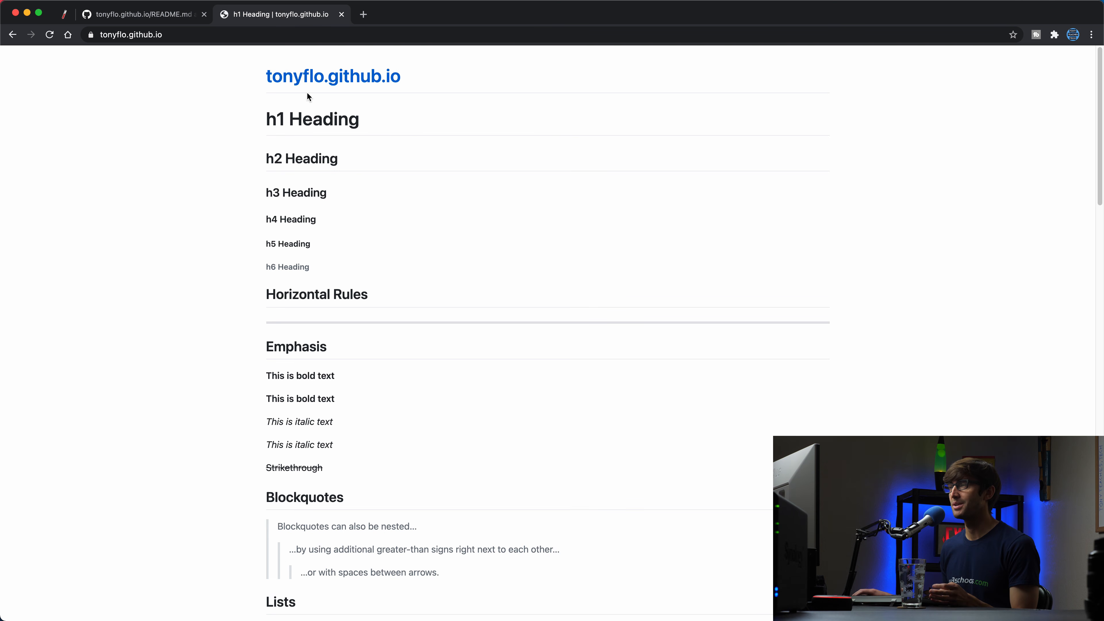
pyautogui.moveTo(268, 118); pyautogui.dragTo(356, 117)
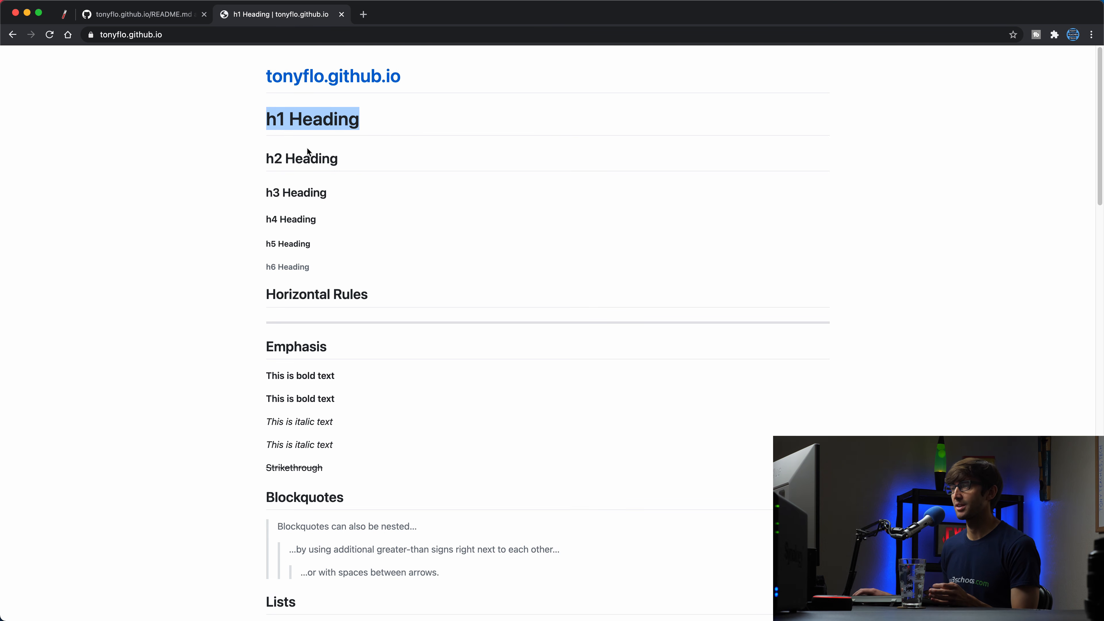
pyautogui.moveTo(265, 159); pyautogui.dragTo(341, 159)
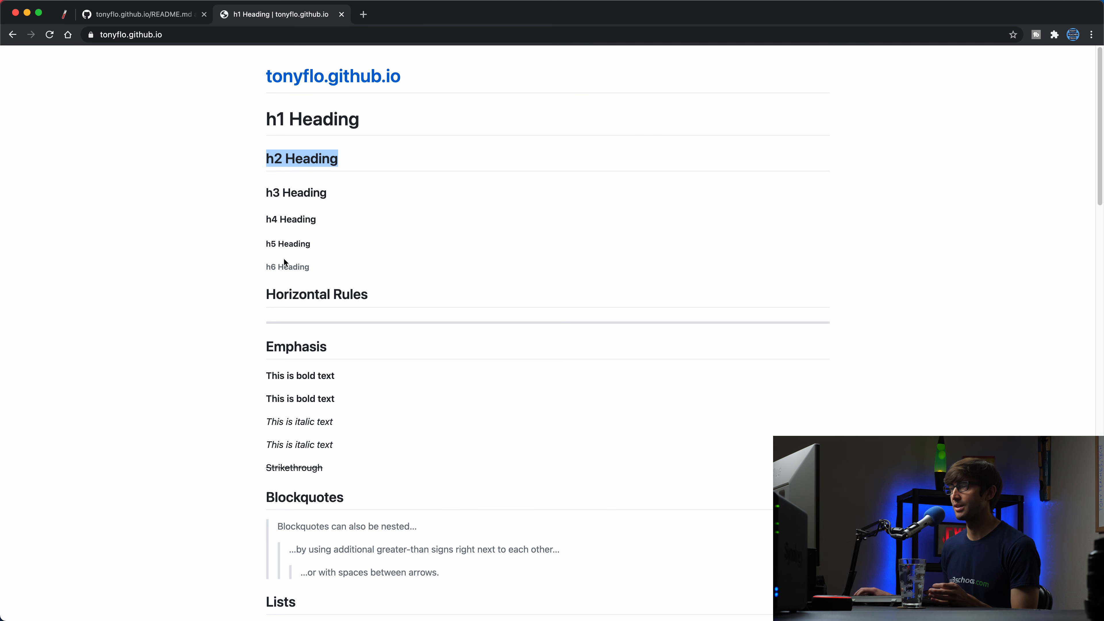
pyautogui.scroll(-5, 294, 251)
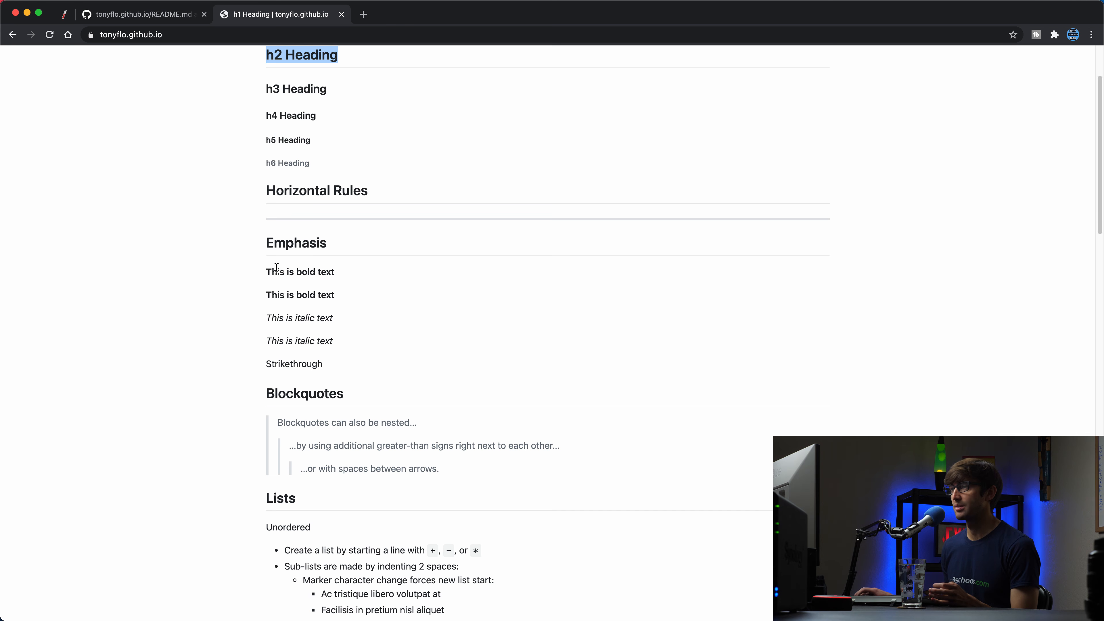
pyautogui.scroll(-9, 347, 309)
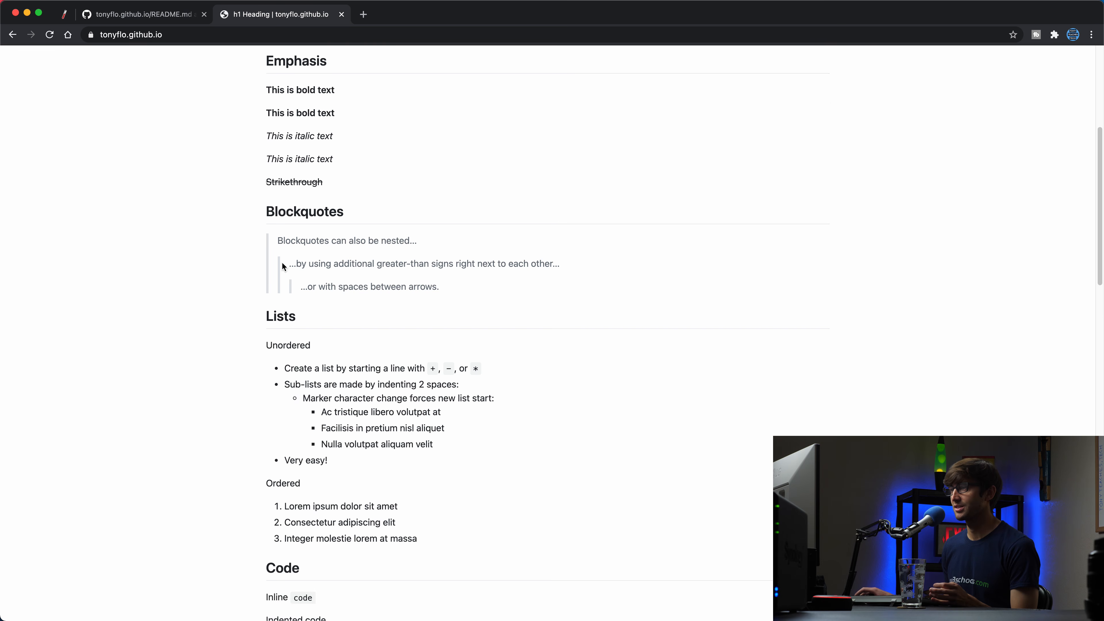
pyautogui.scroll(-20, 306, 310)
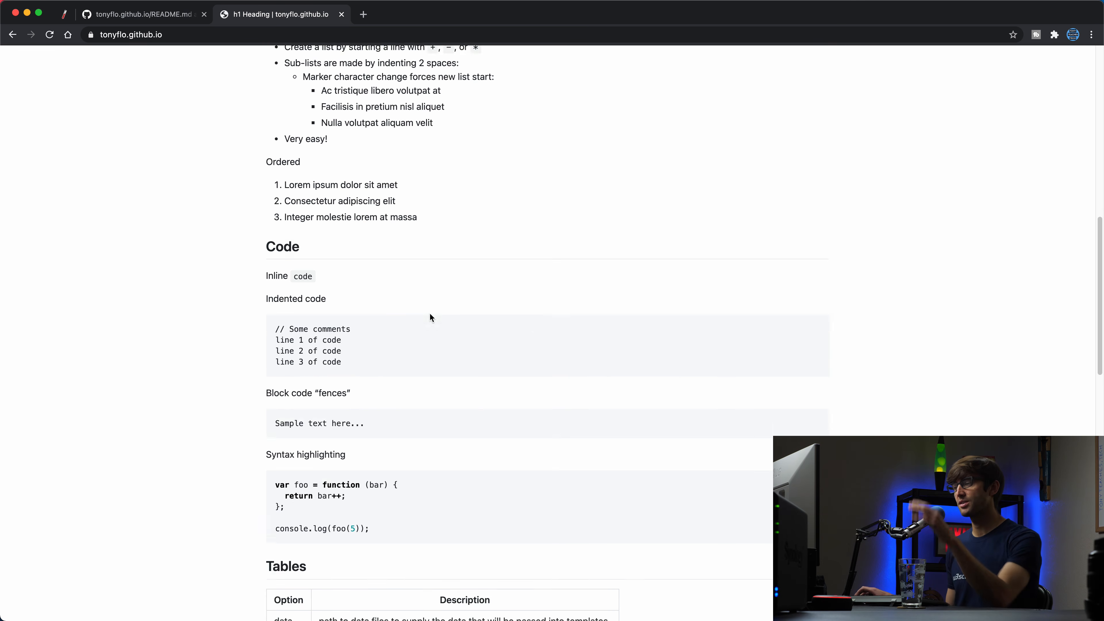
pyautogui.scroll(-19, 422, 327)
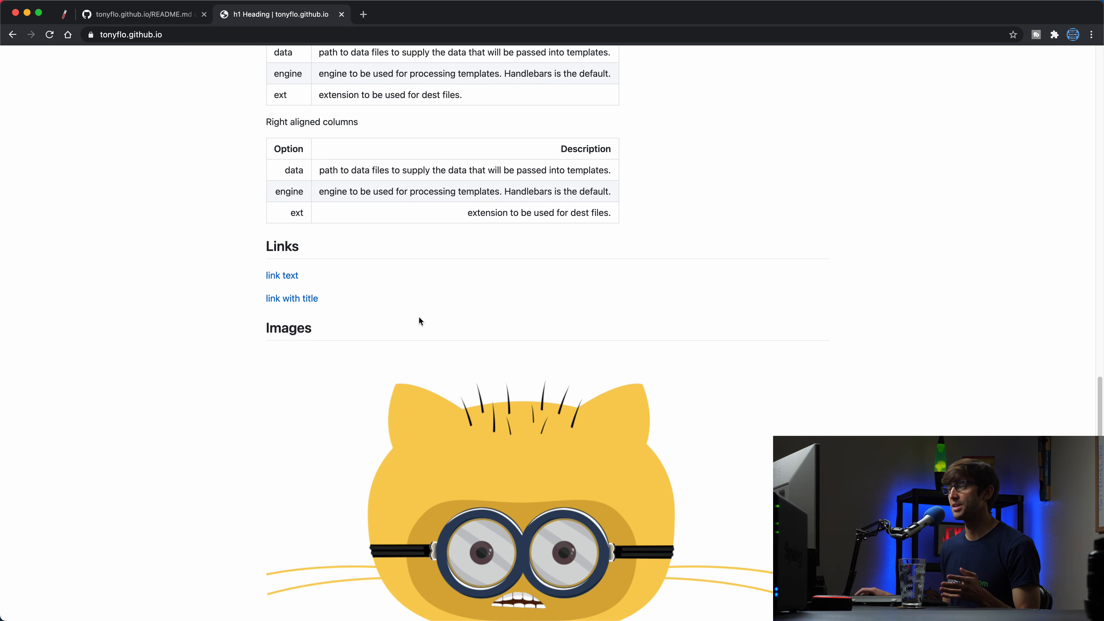
pyautogui.scroll(-4, 409, 310)
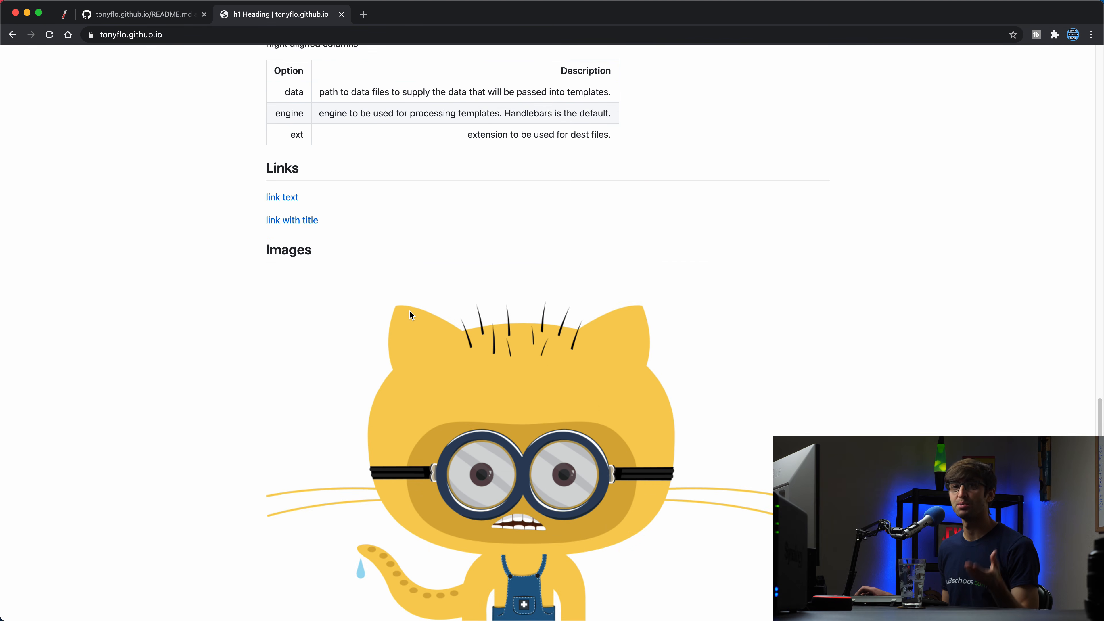
pyautogui.scroll(-10, 410, 311)
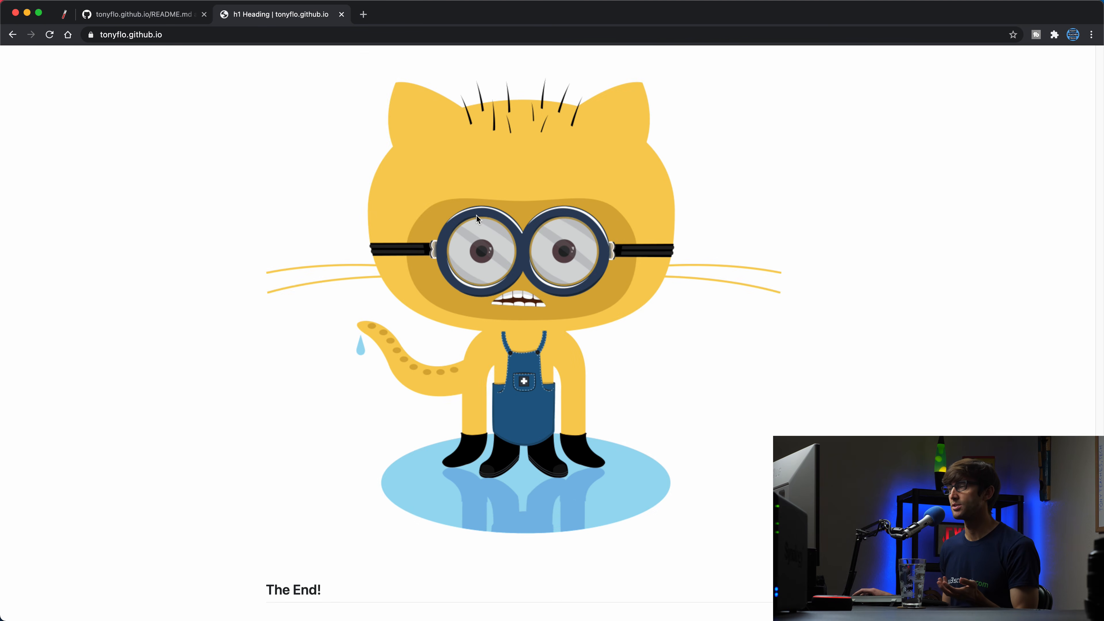
pyautogui.scroll(10, 476, 213)
pyautogui.scroll(-10, 476, 211)
pyautogui.scroll(20, 474, 208)
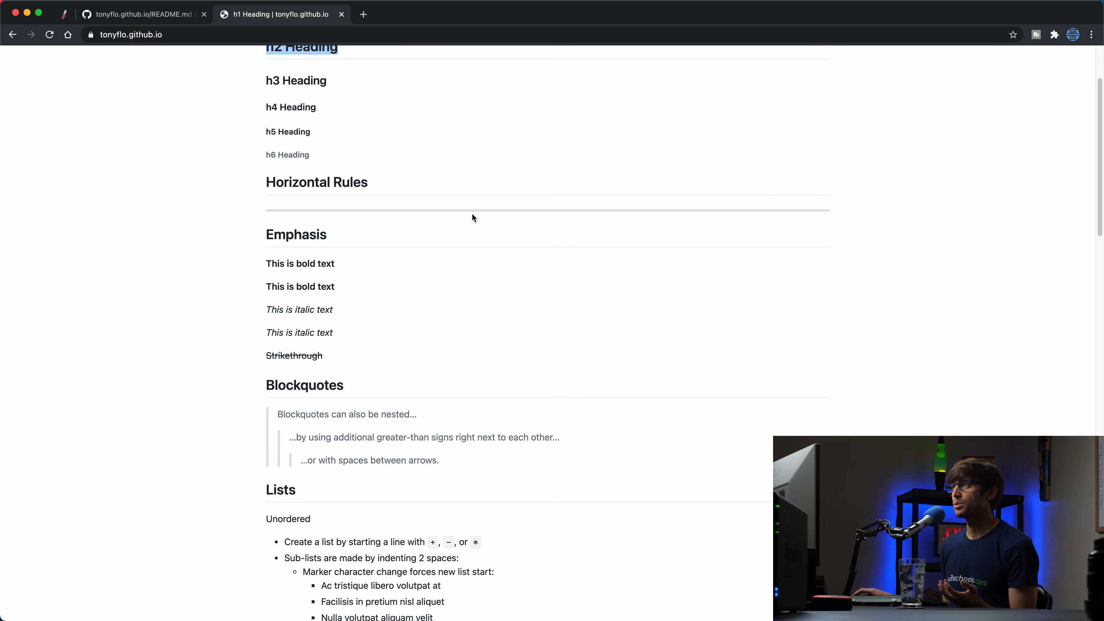
pyautogui.scroll(6, 473, 217)
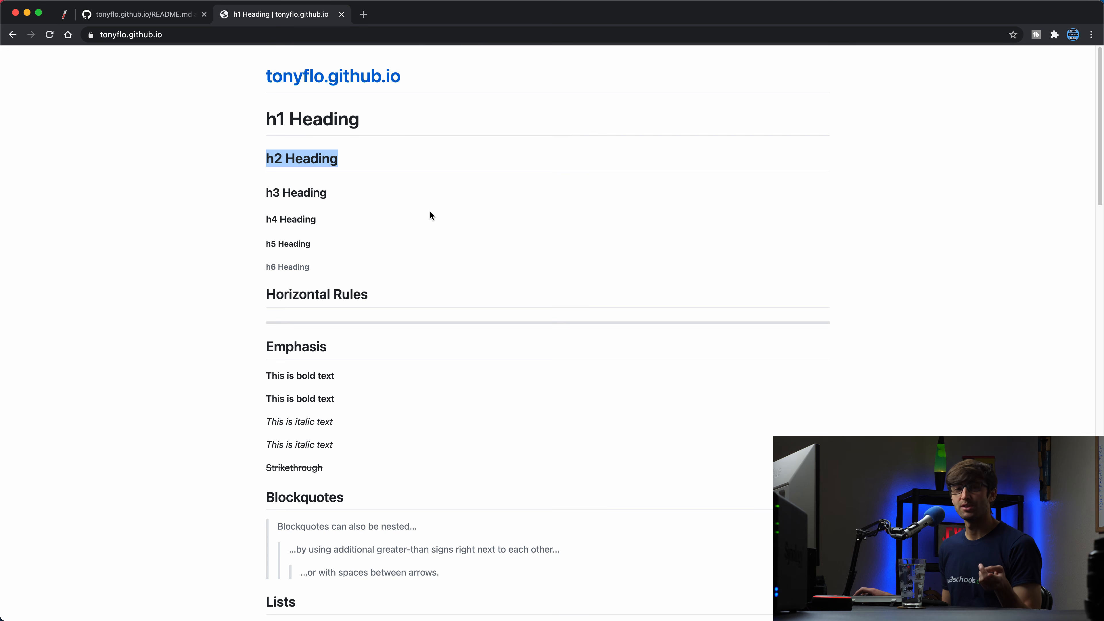
# - Open the theme chooser from the GitHub Pages section of the repository's settings
pyautogui.click(166, 16)
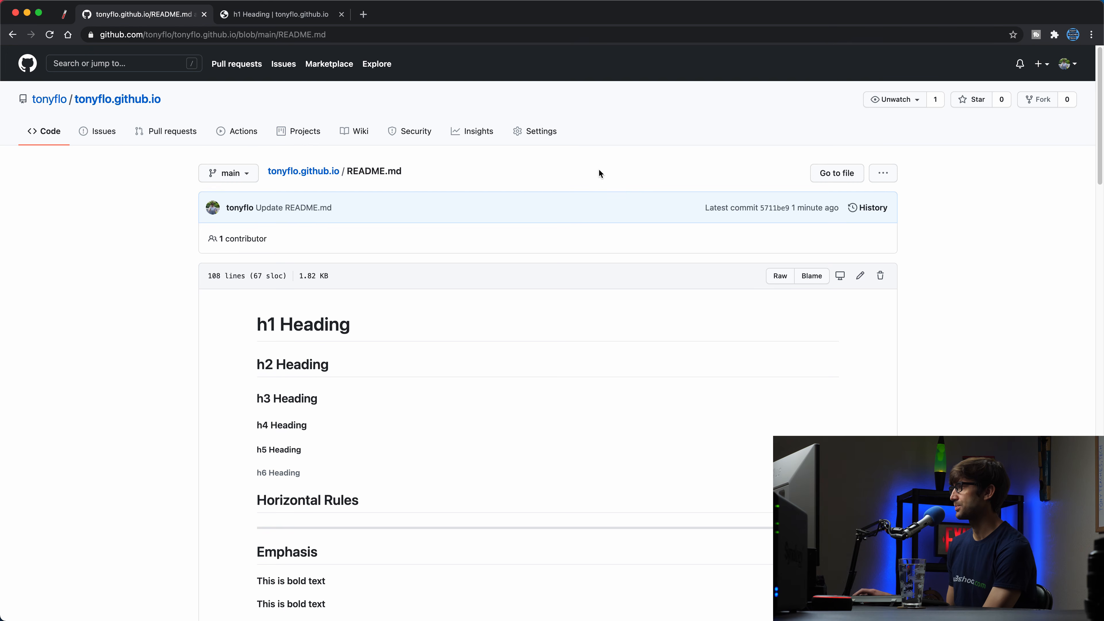
pyautogui.click(534, 134)
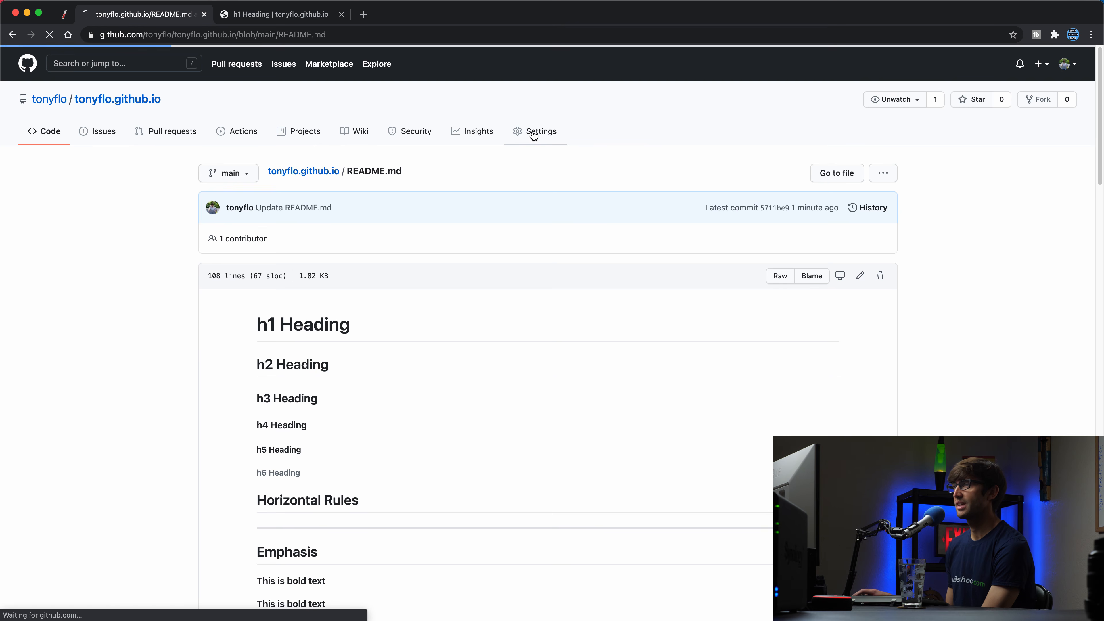
pyautogui.scroll(-15, 781, 239)
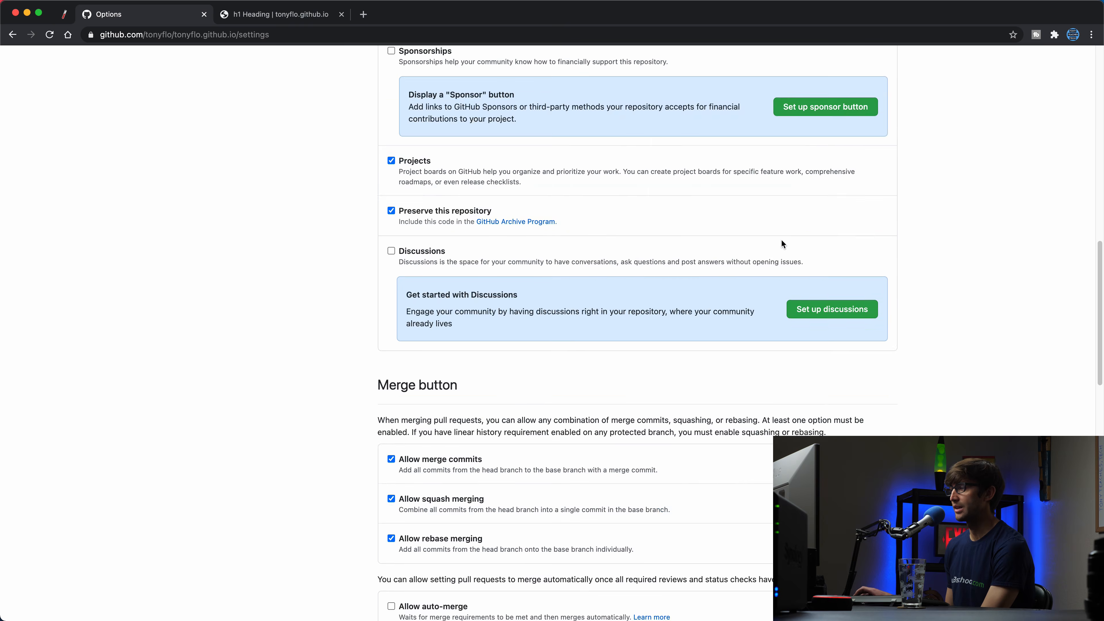
pyautogui.scroll(-15, 781, 239)
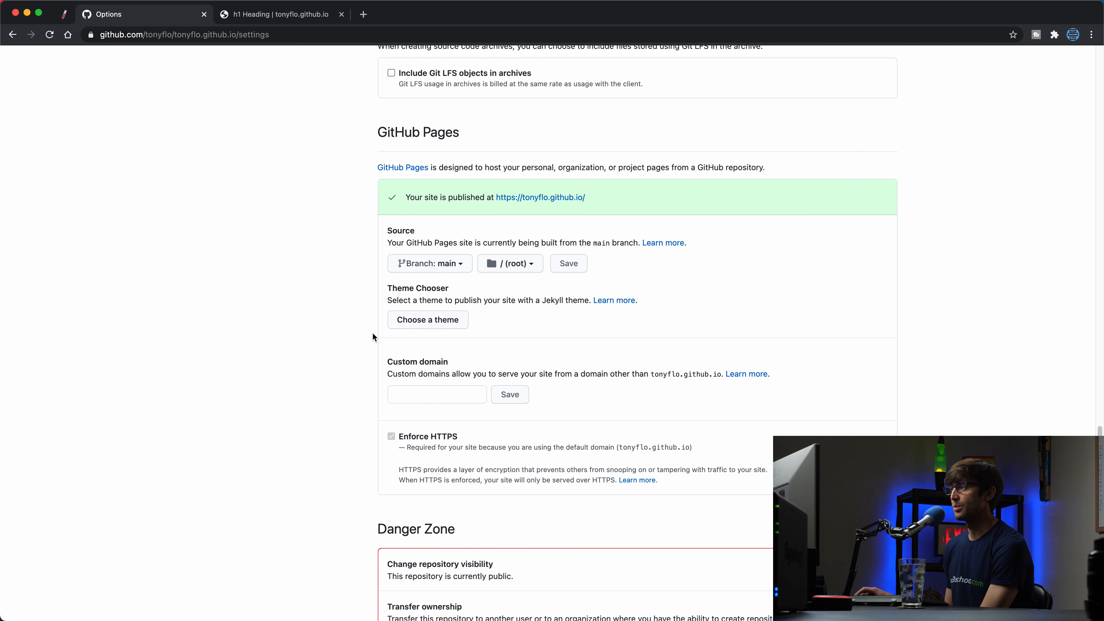
pyautogui.doubleClick(542, 300)
pyautogui.click(415, 324)
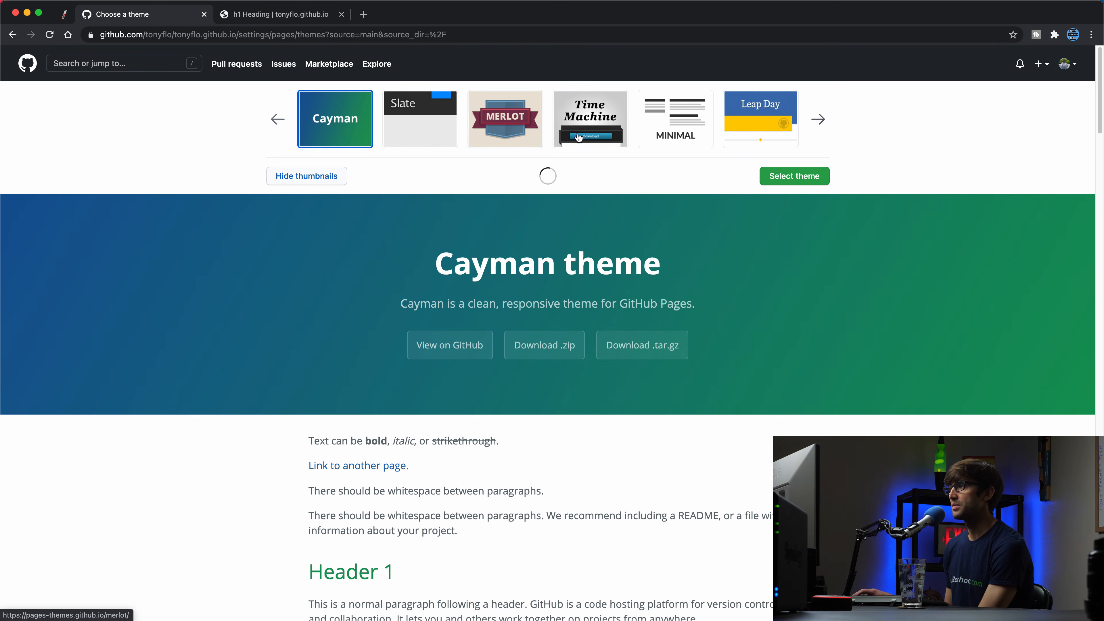
# - Browse the available Jekyll themes and apply the Architect theme to the site
pyautogui.click(818, 119)
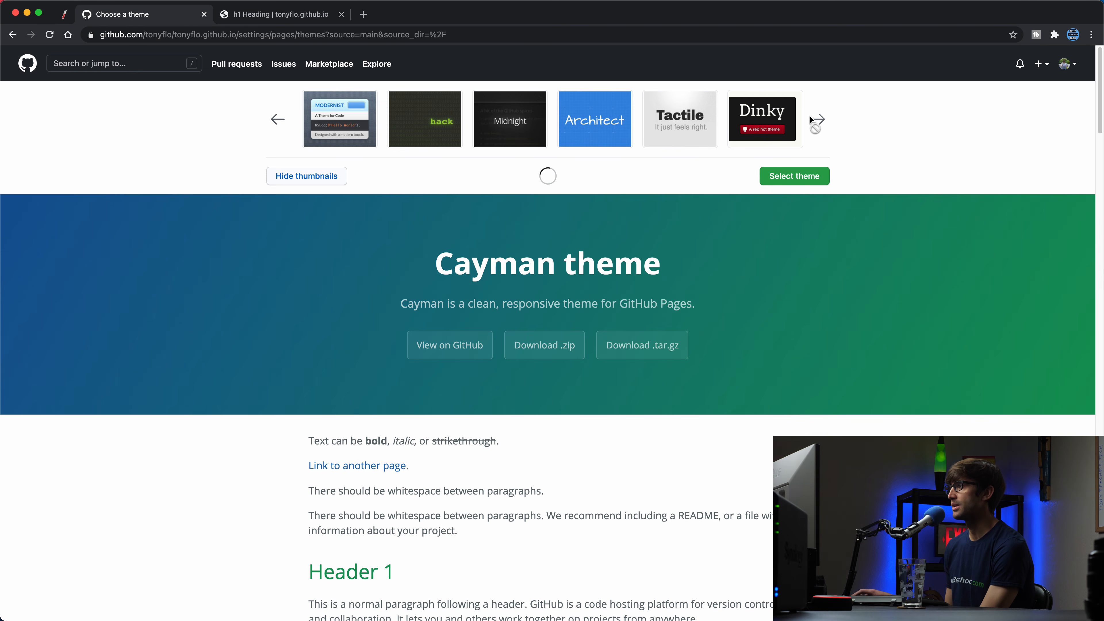
pyautogui.click(278, 120)
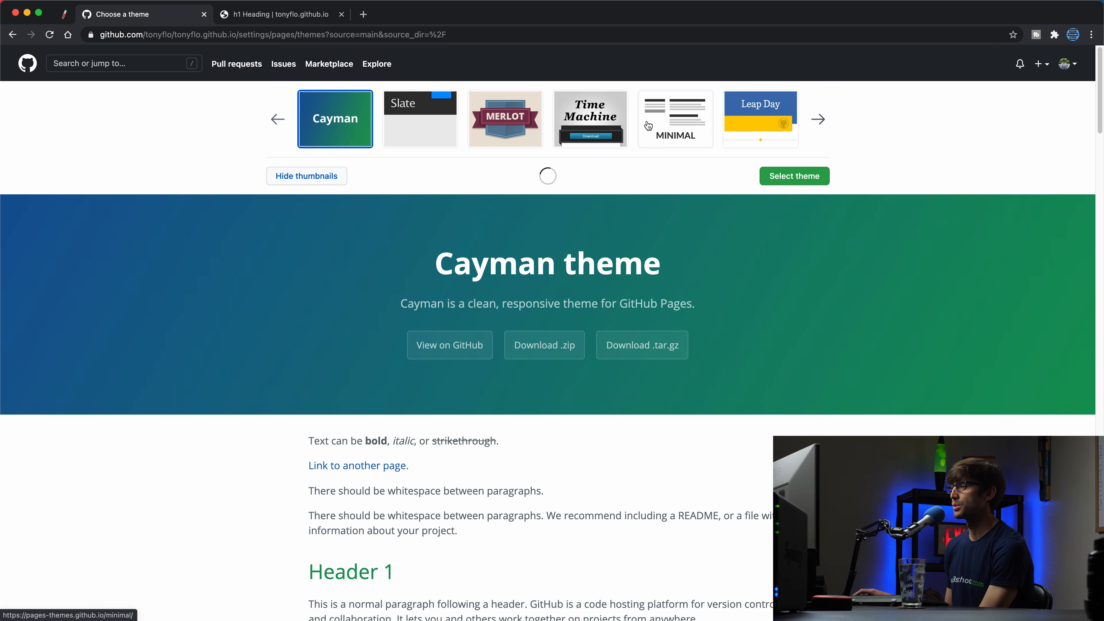
pyautogui.click(812, 121)
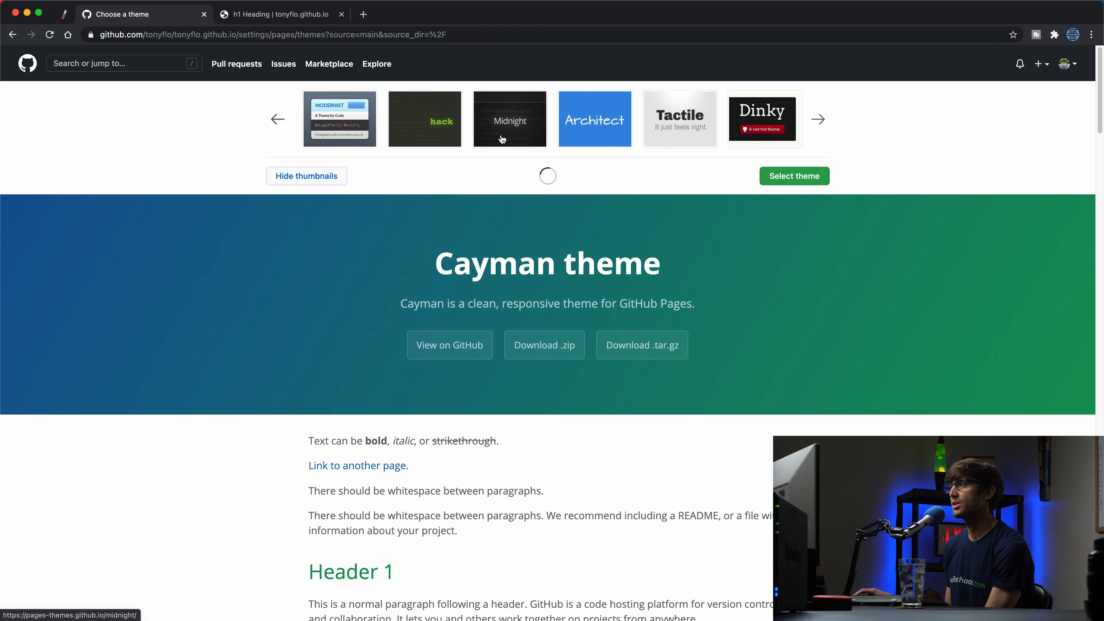
pyautogui.click(579, 121)
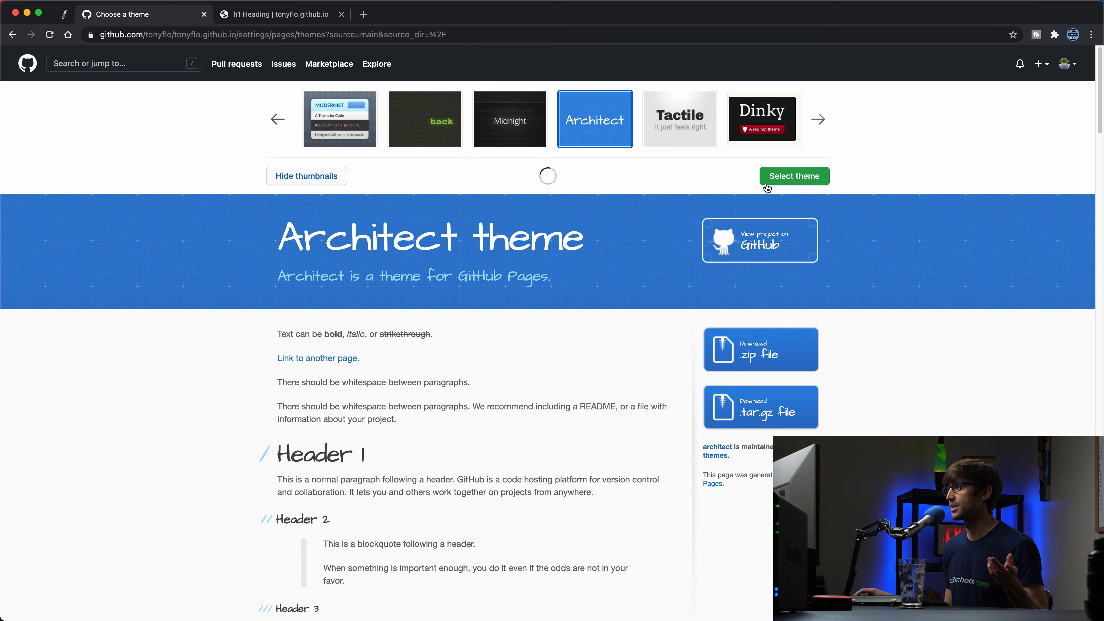
pyautogui.click(786, 179)
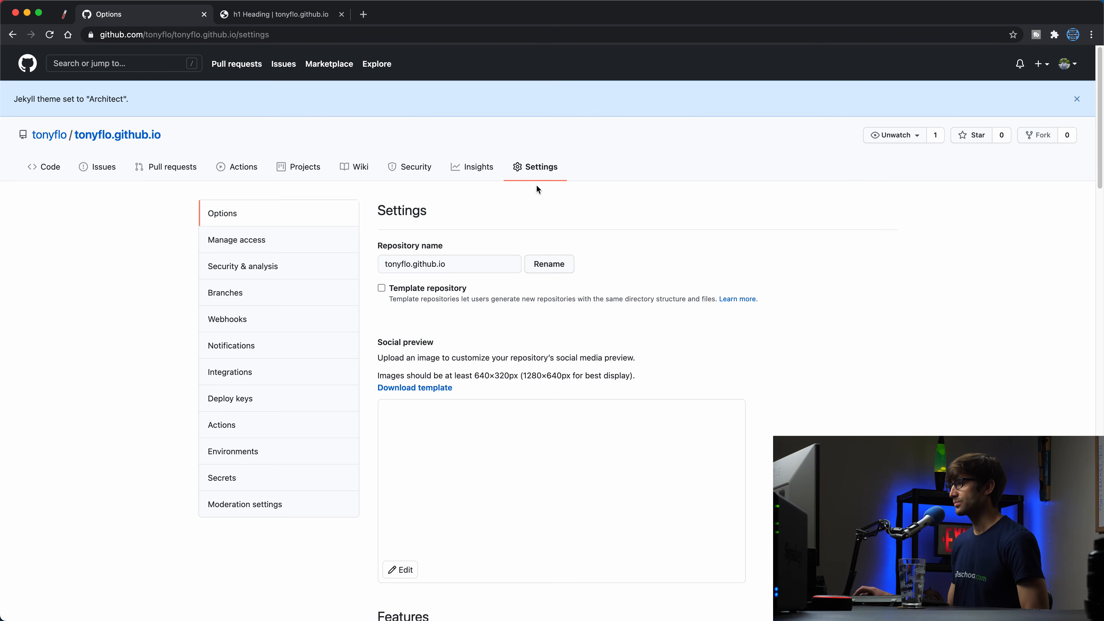
# - Check the current theme name in the repository's GitHub Pages settings
pyautogui.scroll(-15, 538, 189)
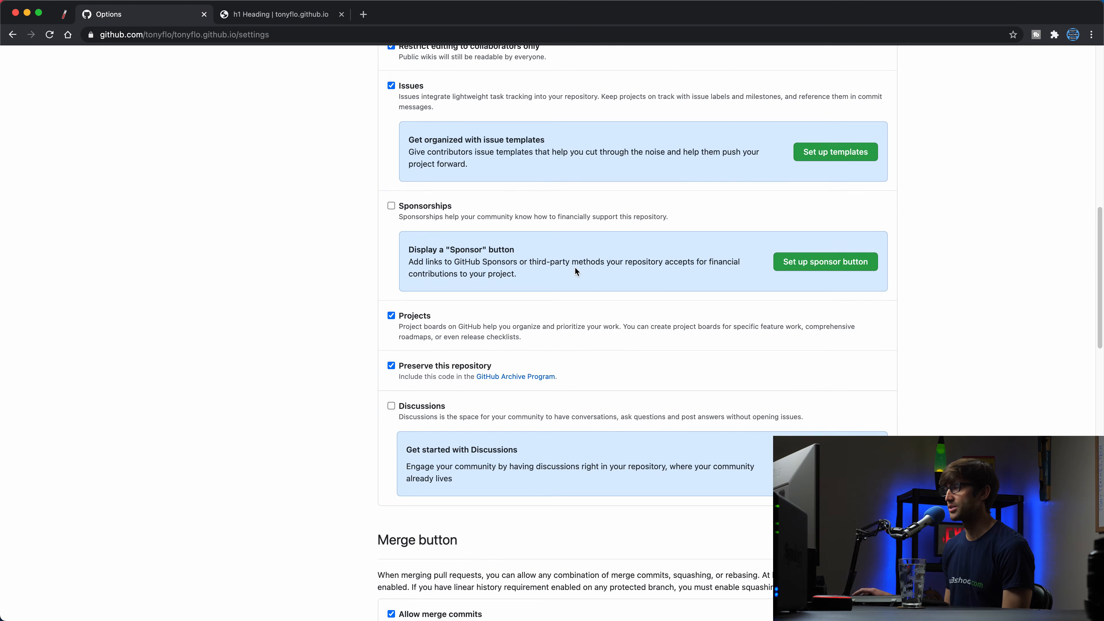
pyautogui.scroll(-15, 575, 270)
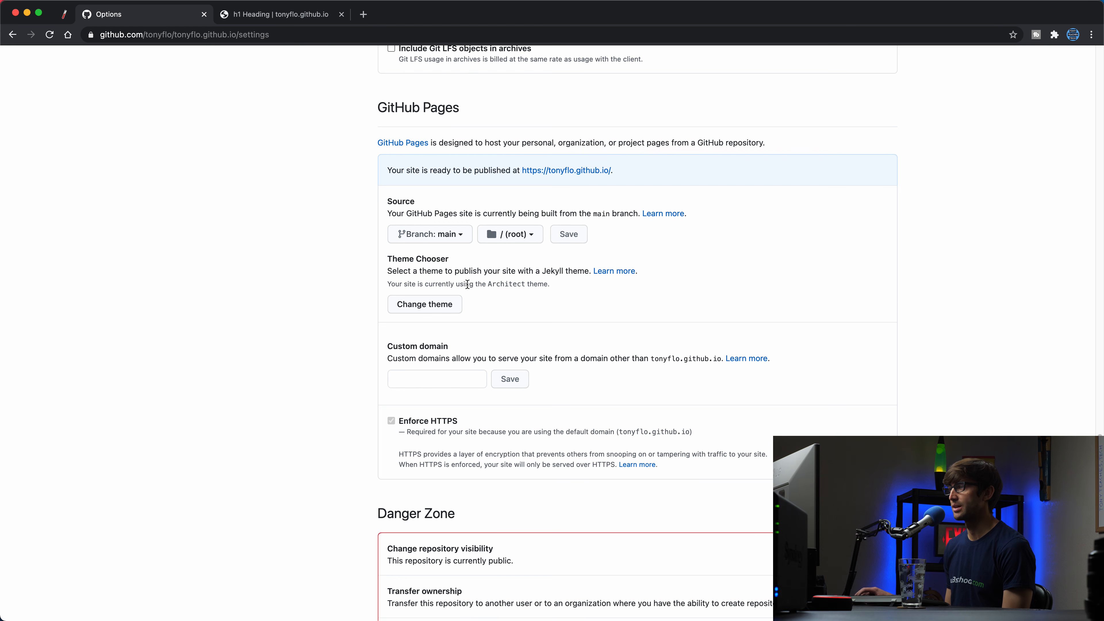
pyautogui.doubleClick(507, 286)
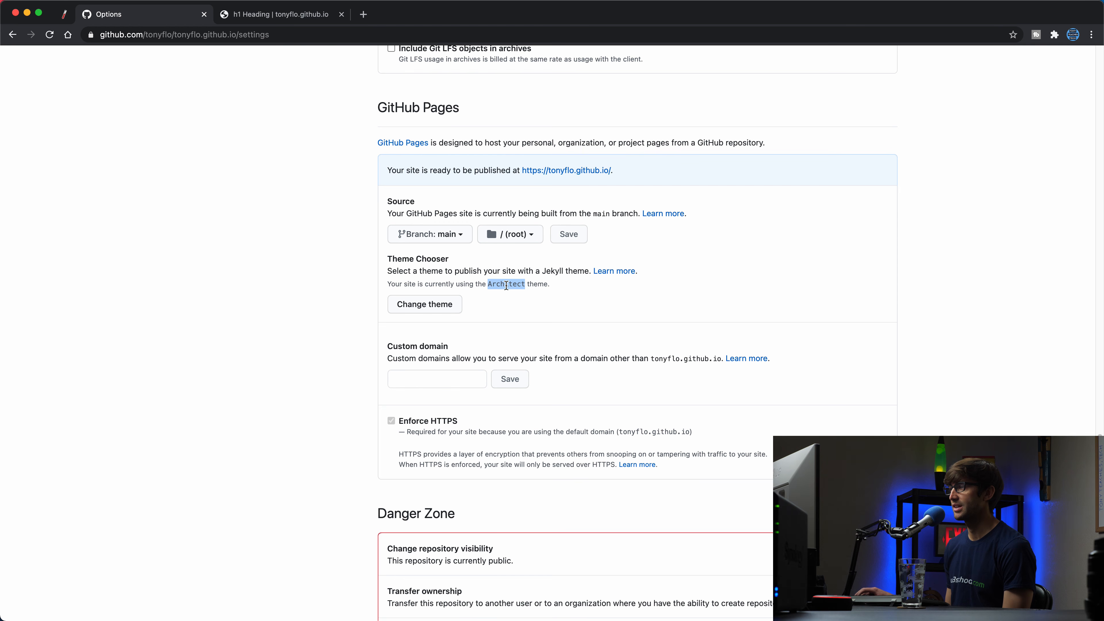
# - Reload the published site in its own tab and examine the themed page from the headings down to the image
pyautogui.click(283, 14)
pyautogui.click(51, 39)
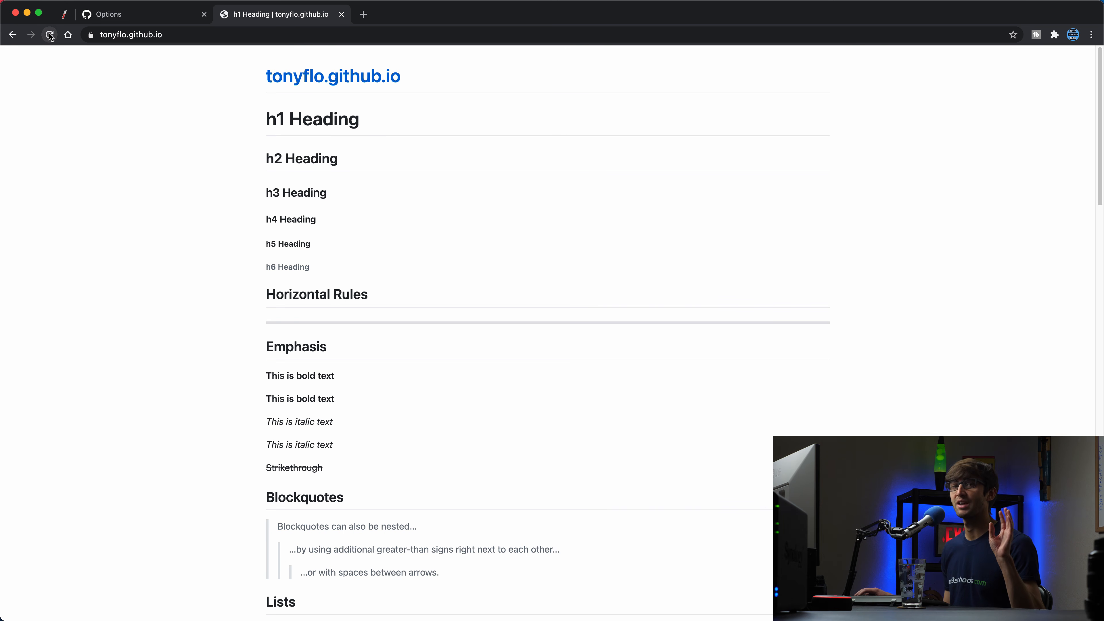
pyautogui.click(50, 35)
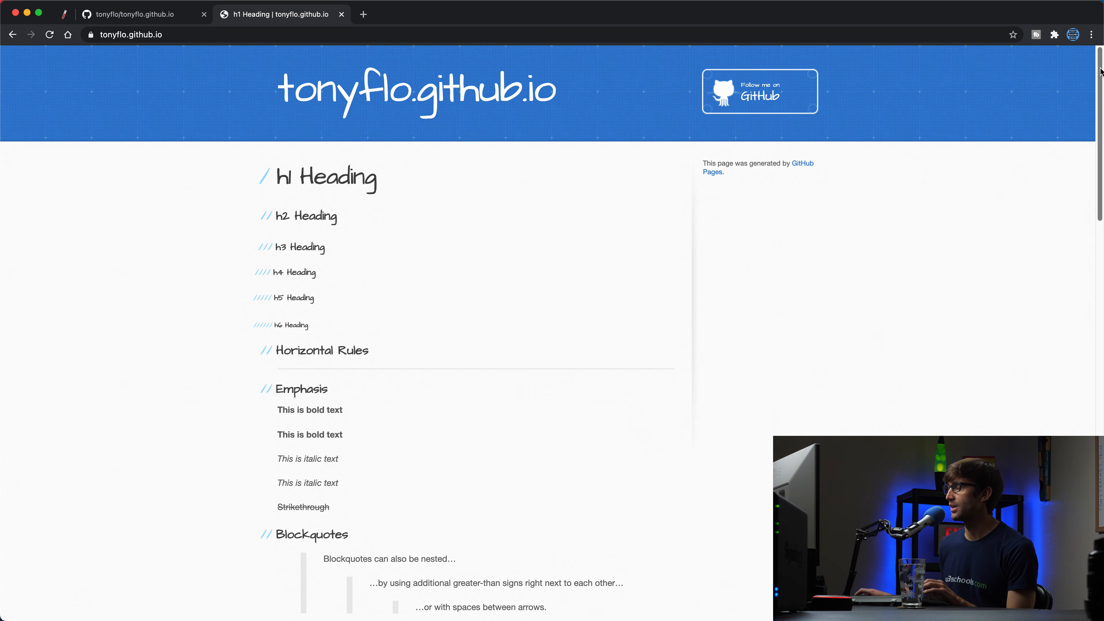
pyautogui.moveTo(1102, 64); pyautogui.dragTo(998, 426)
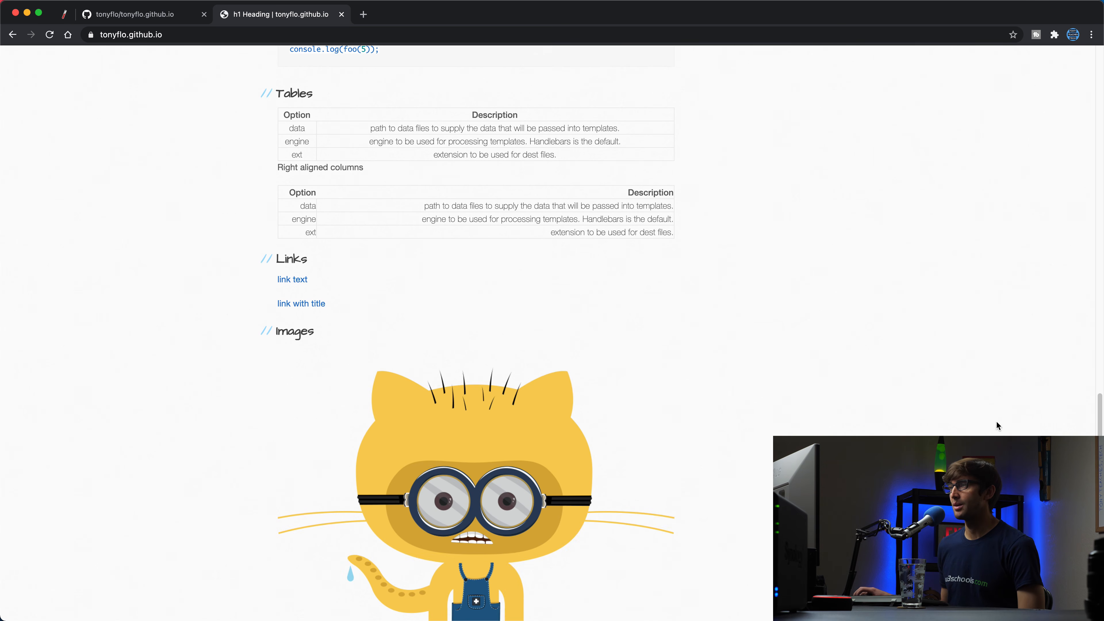
# - View the rest of the published page down to the closing heading, and return to its beginning
pyautogui.scroll(-5, 139, 299)
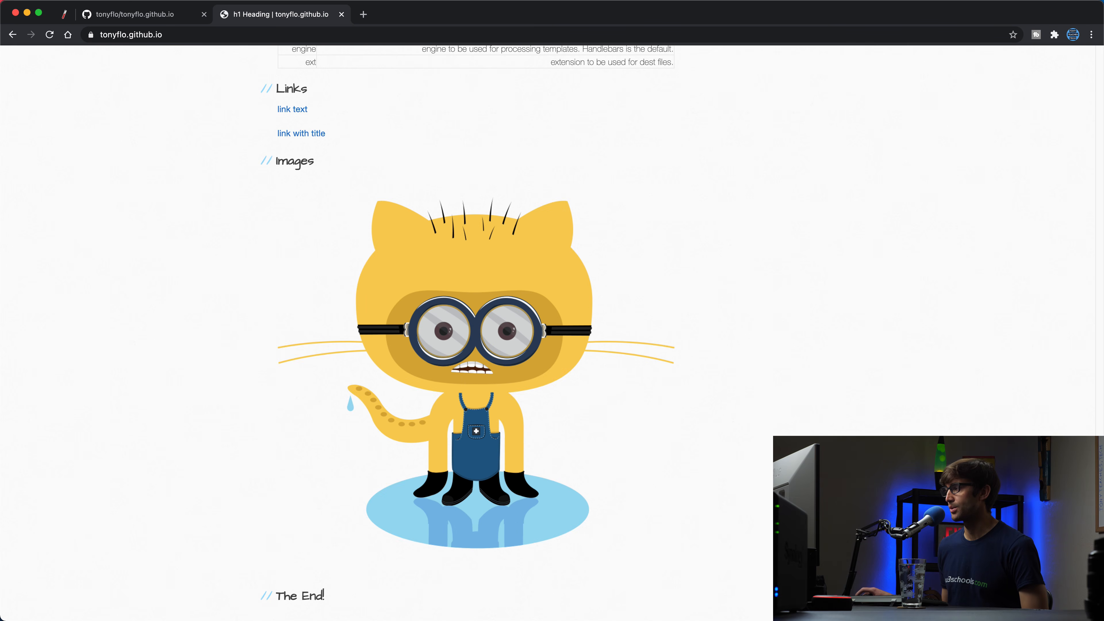
pyautogui.scroll(20, 940, 165)
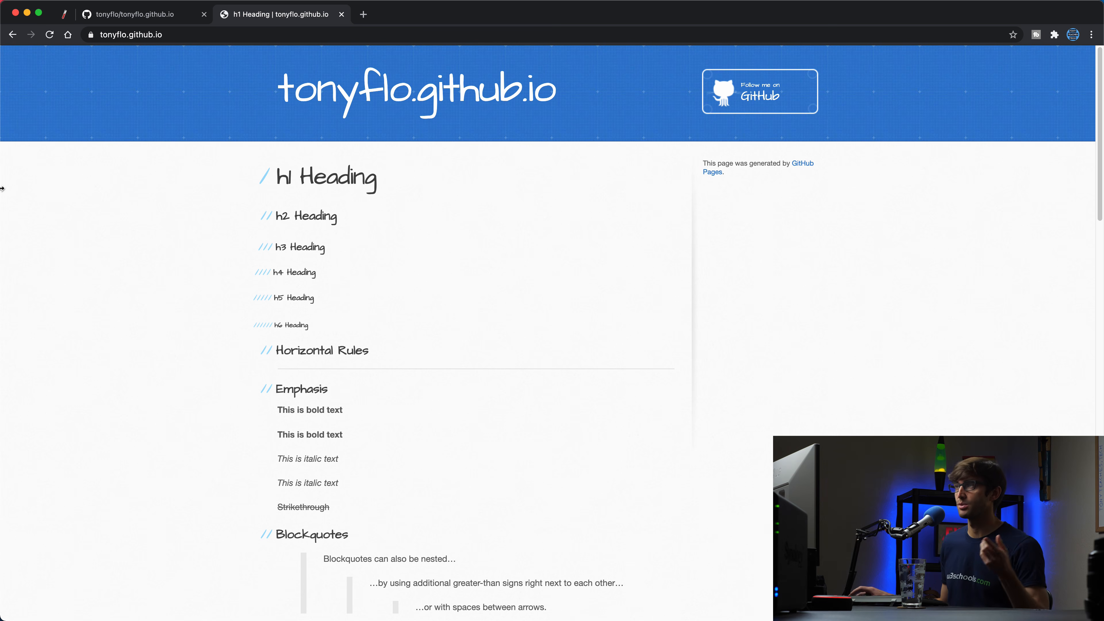
# - Delete README.md from the tonyflo.github.io repository, committing directly to the main branch
pyautogui.click(171, 15)
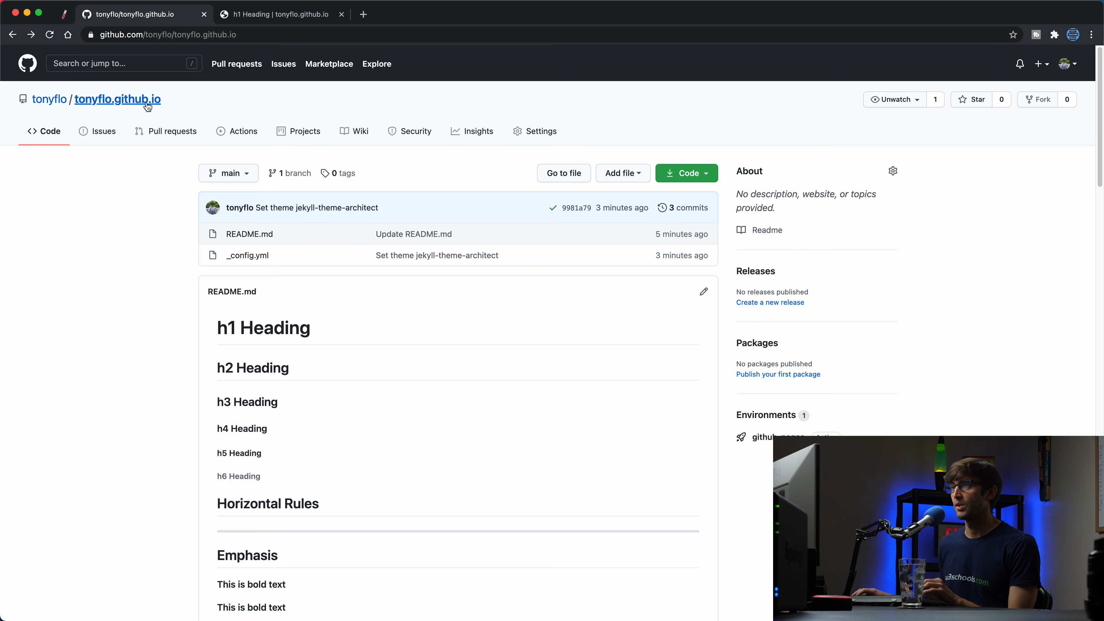
pyautogui.click(124, 104)
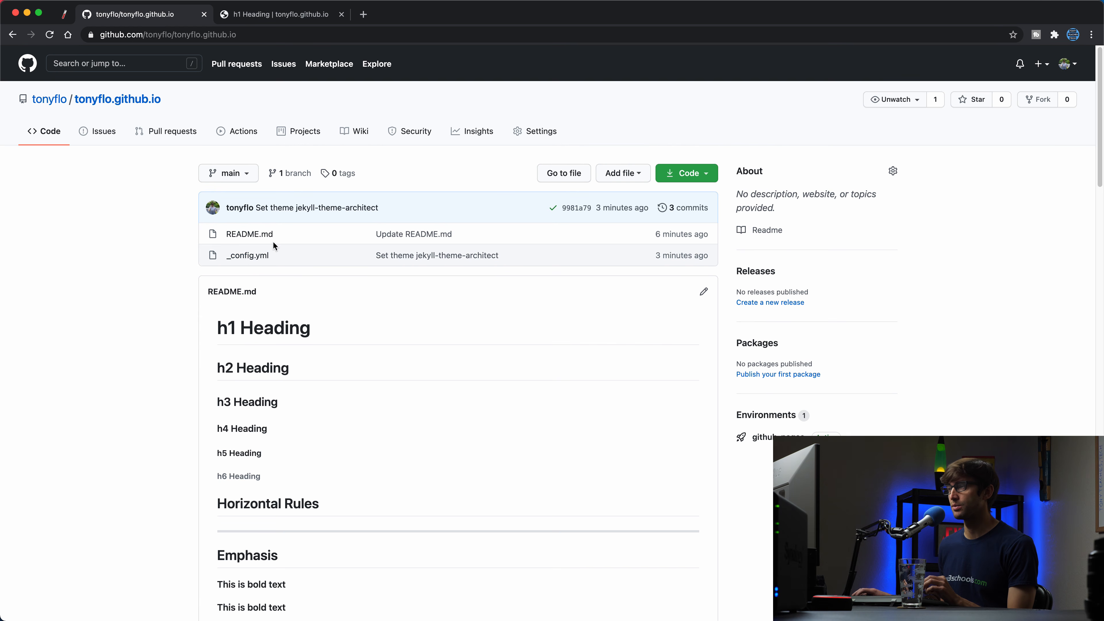
pyautogui.click(255, 234)
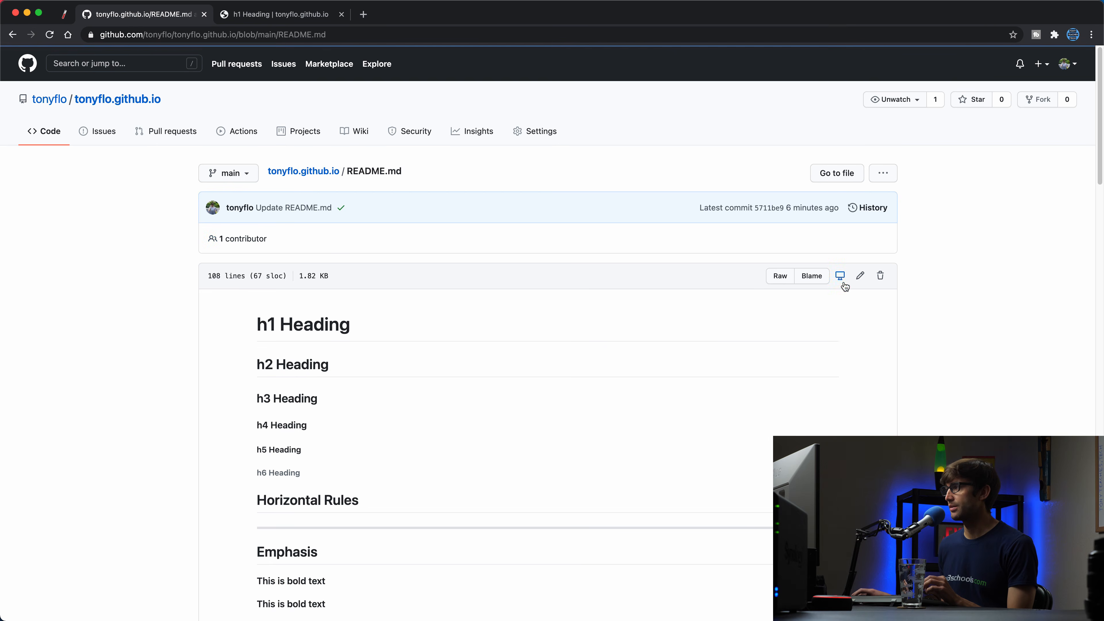
pyautogui.click(880, 276)
pyautogui.scroll(-15, 370, 392)
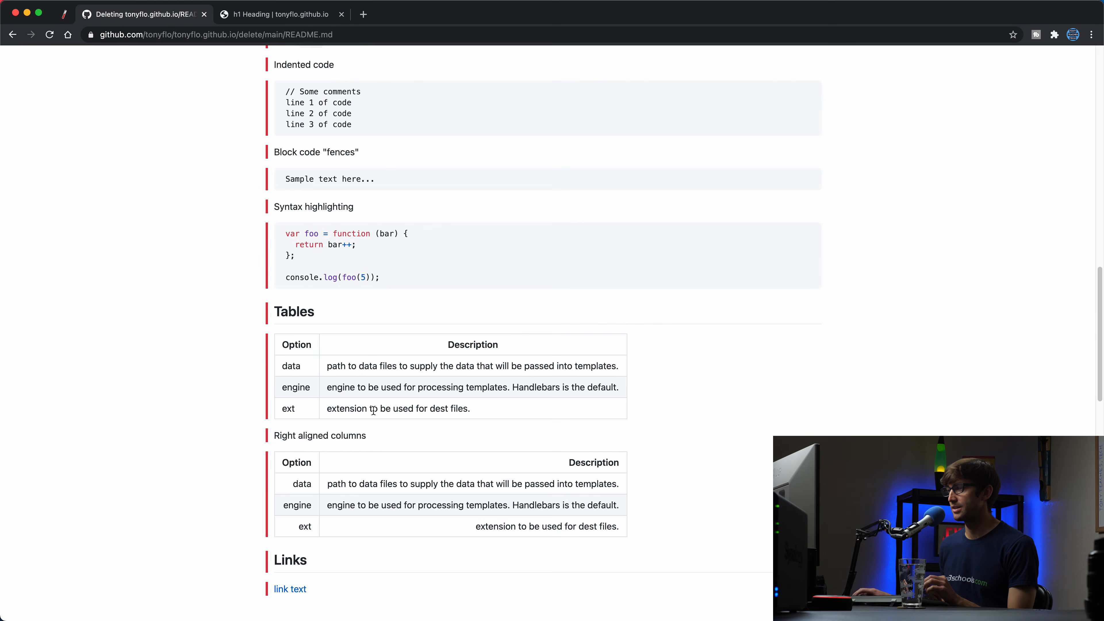
pyautogui.scroll(-15, 373, 411)
pyautogui.click(314, 524)
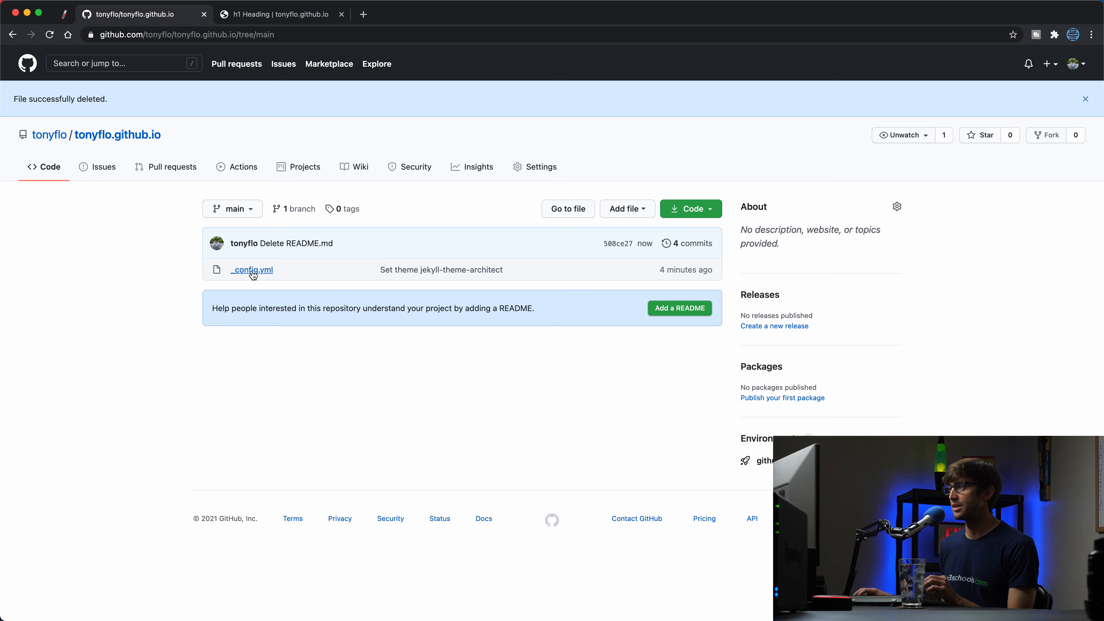
# - Delete _config.yml from the repository and commit the deletion directly to the main branch
pyautogui.click(253, 270)
pyautogui.click(884, 278)
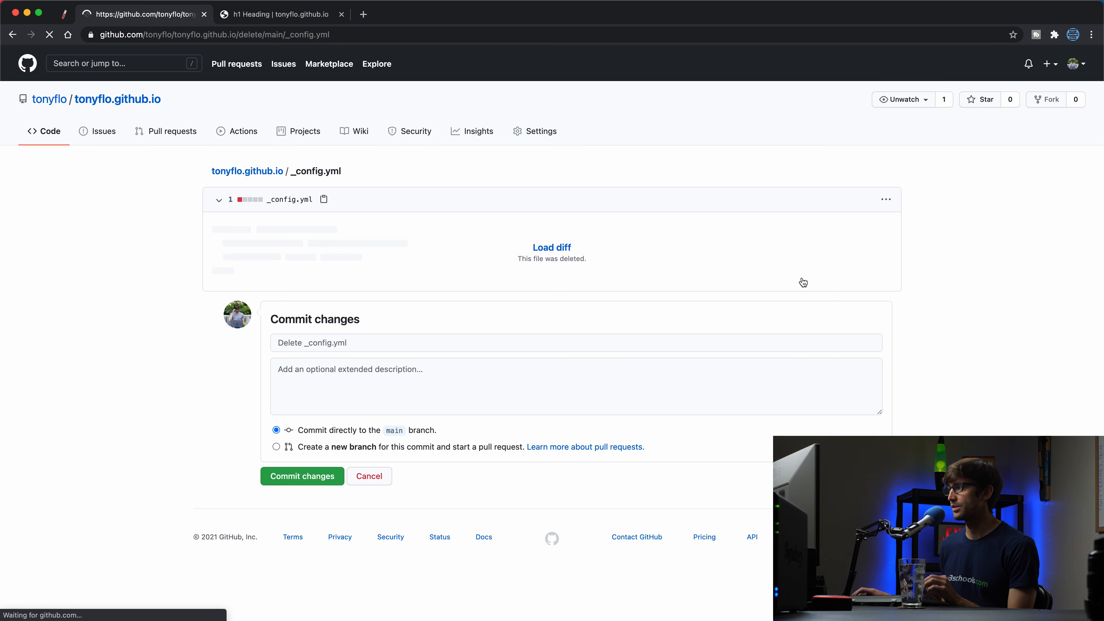
pyautogui.click(301, 476)
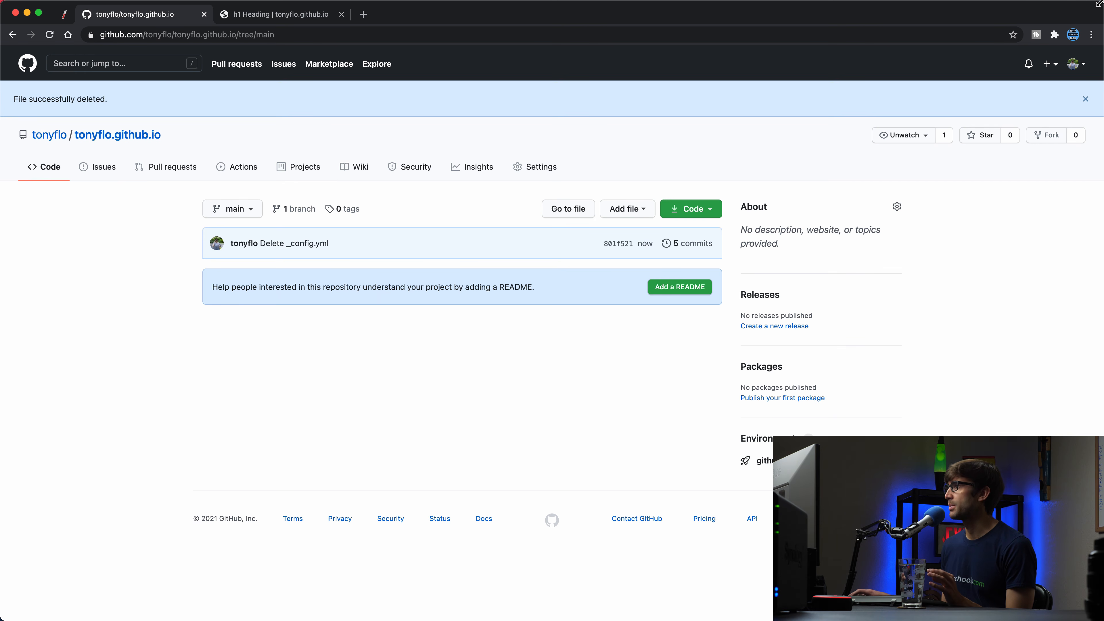
# - Narrow the browser window to uncover the desktop, and inspect the website folder including its assets and images subfolders
pyautogui.moveTo(1101, 3); pyautogui.dragTo(911, 2)
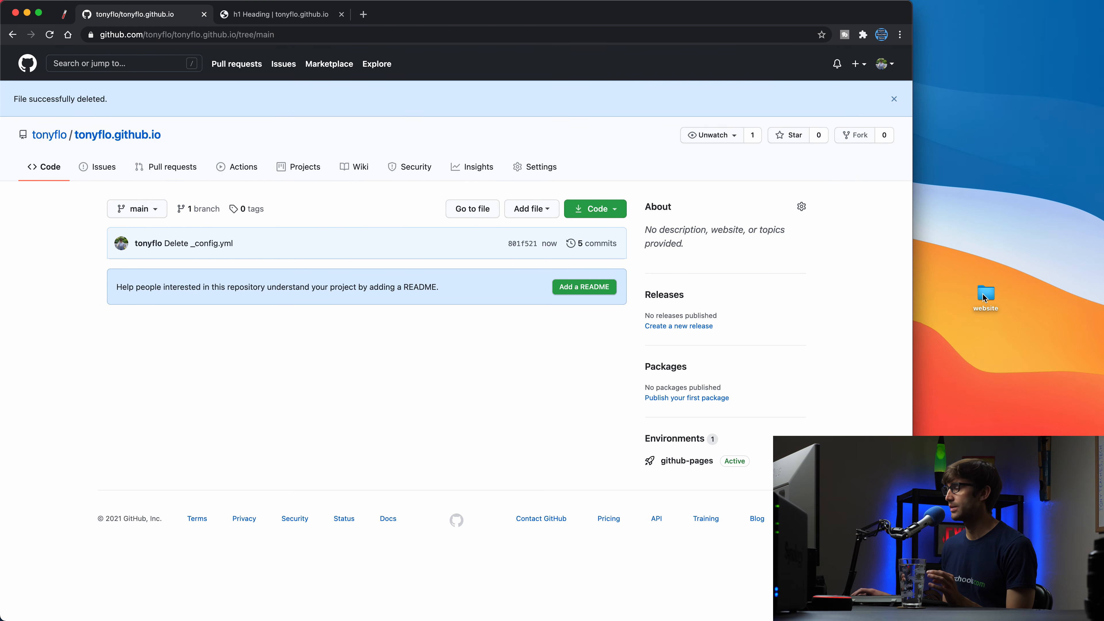
pyautogui.doubleClick(985, 296)
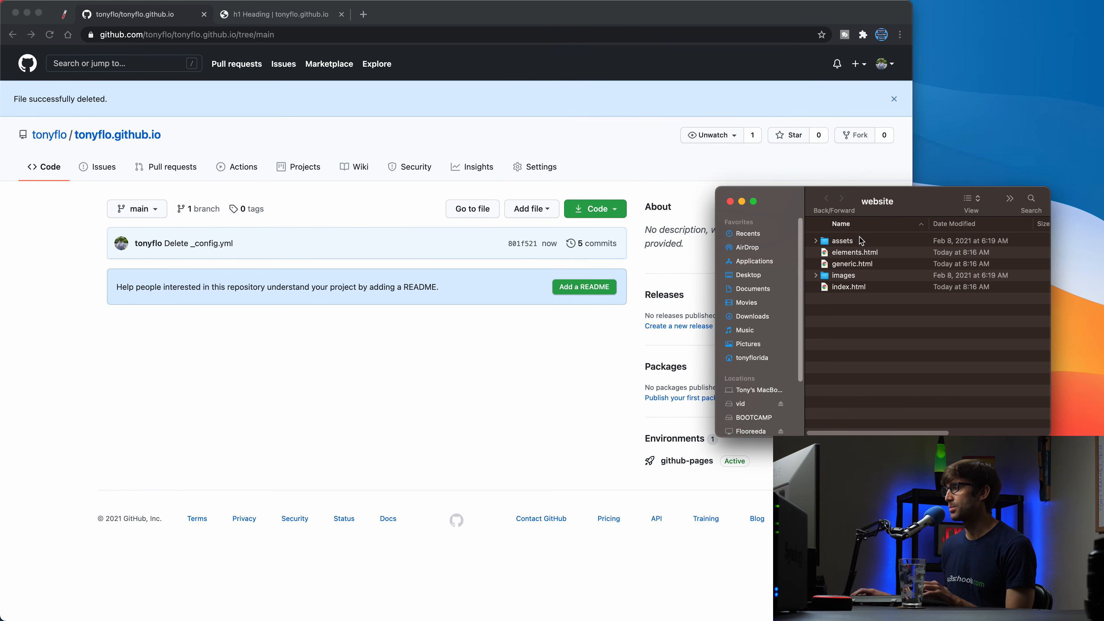
pyautogui.doubleClick(847, 244)
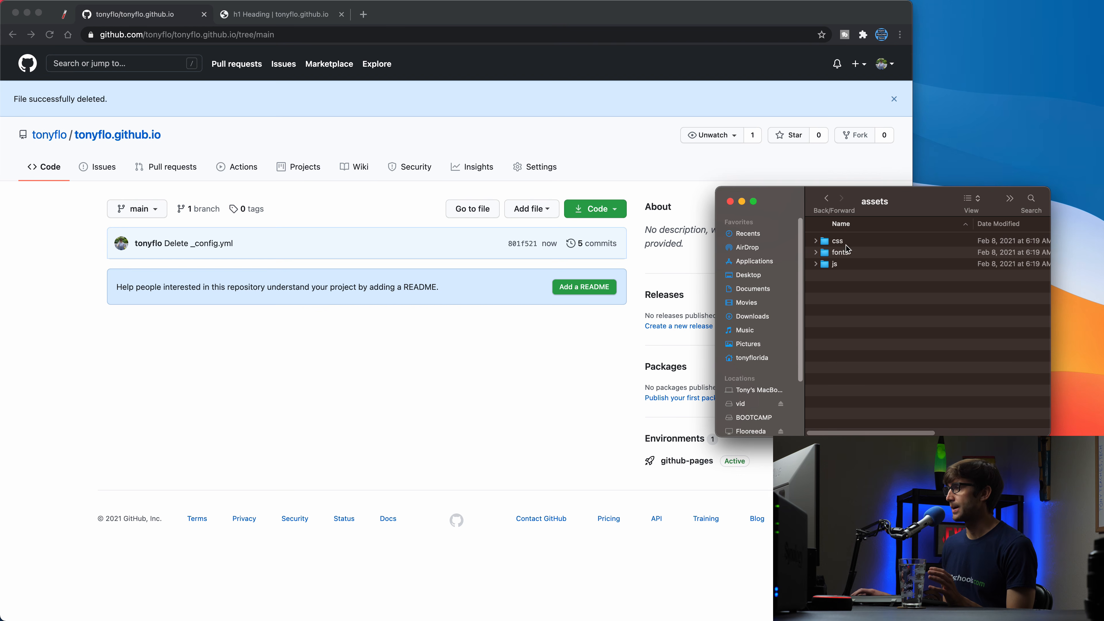
pyautogui.click(826, 199)
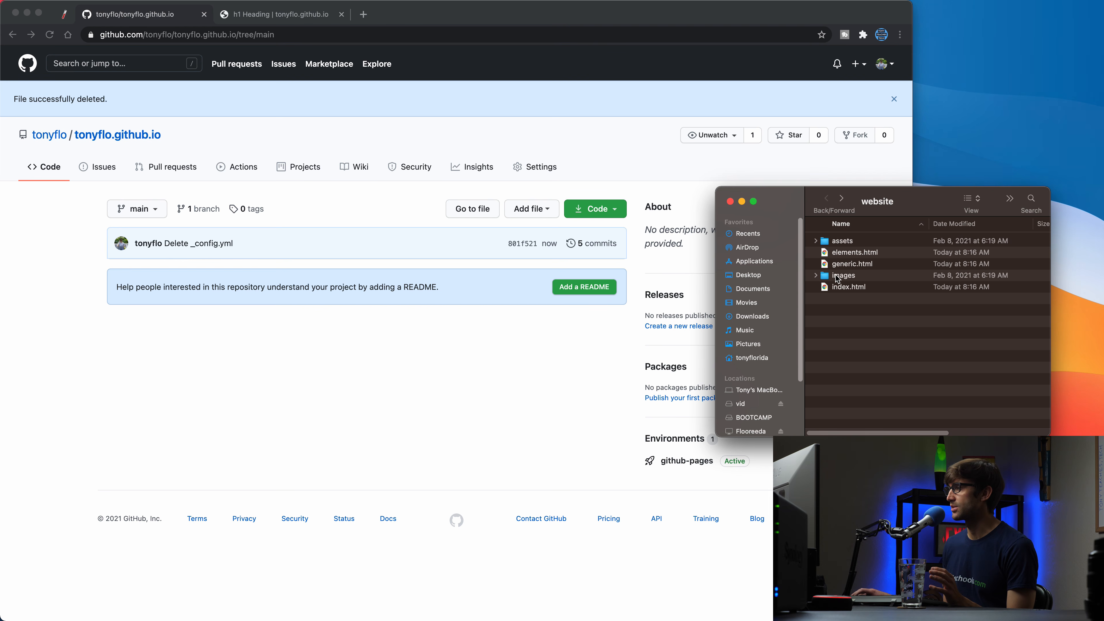
pyautogui.doubleClick(846, 275)
pyautogui.click(826, 199)
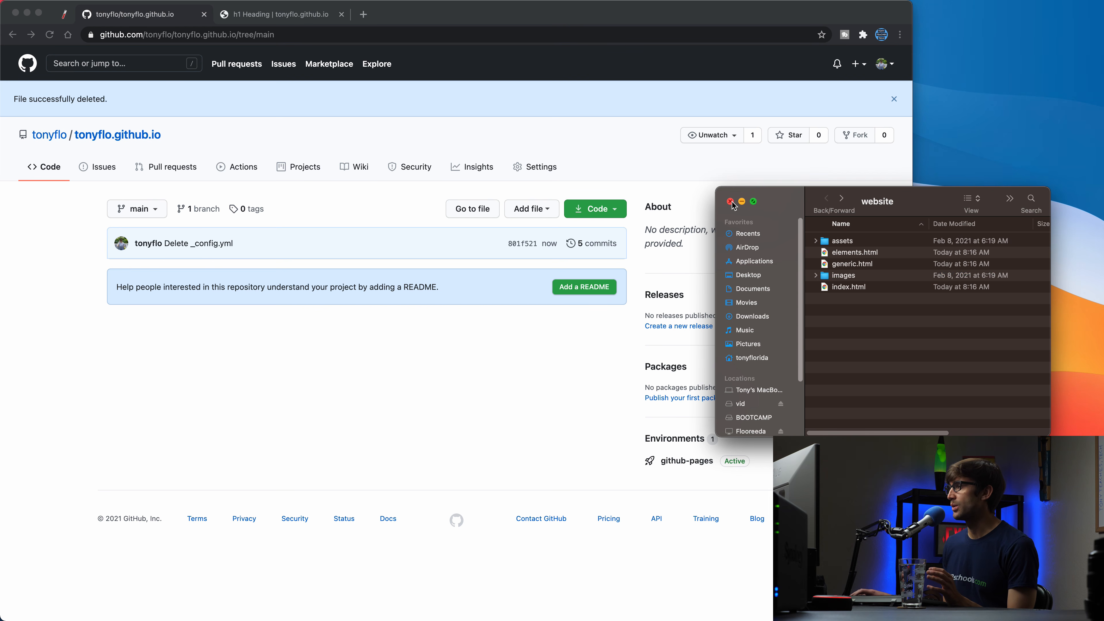
pyautogui.click(731, 201)
pyautogui.click(948, 261)
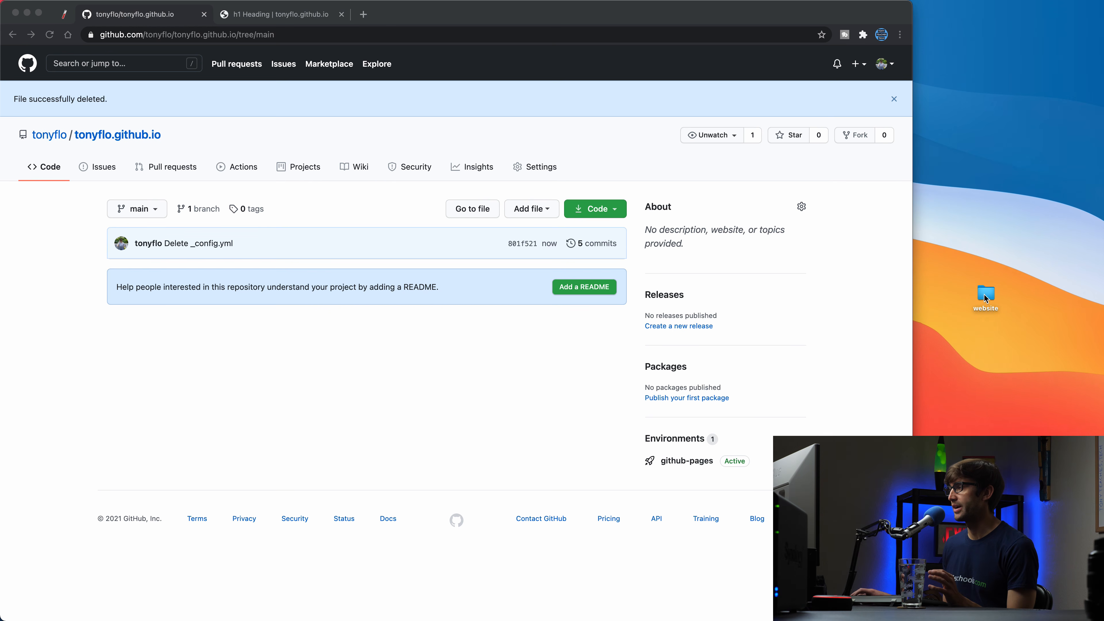
# - Open the file upload page of the repository
pyautogui.click(554, 194)
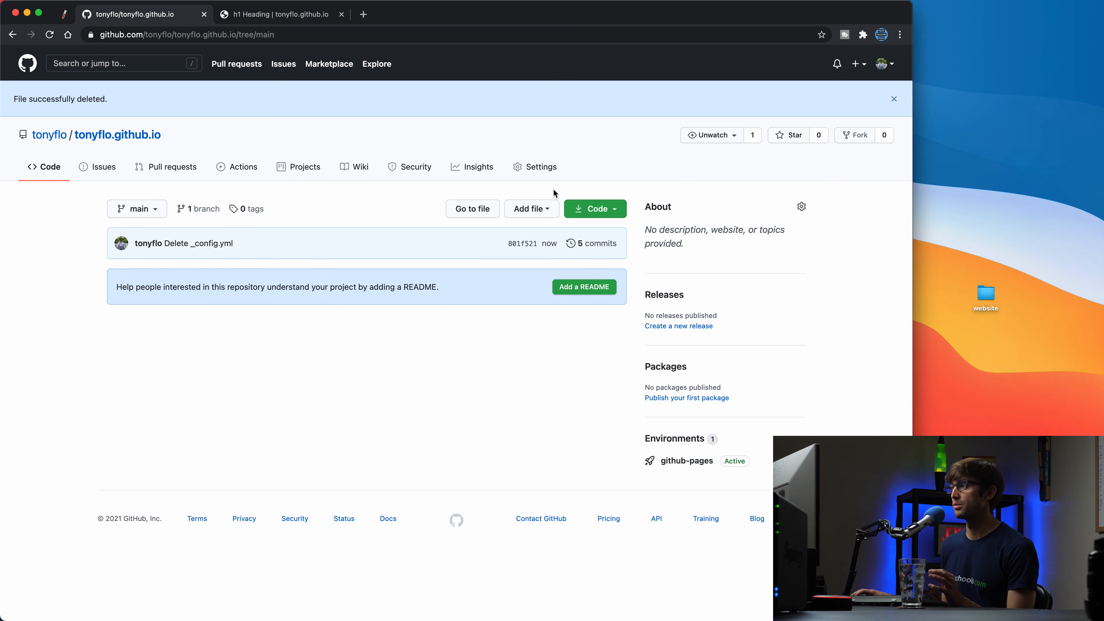
pyautogui.click(551, 213)
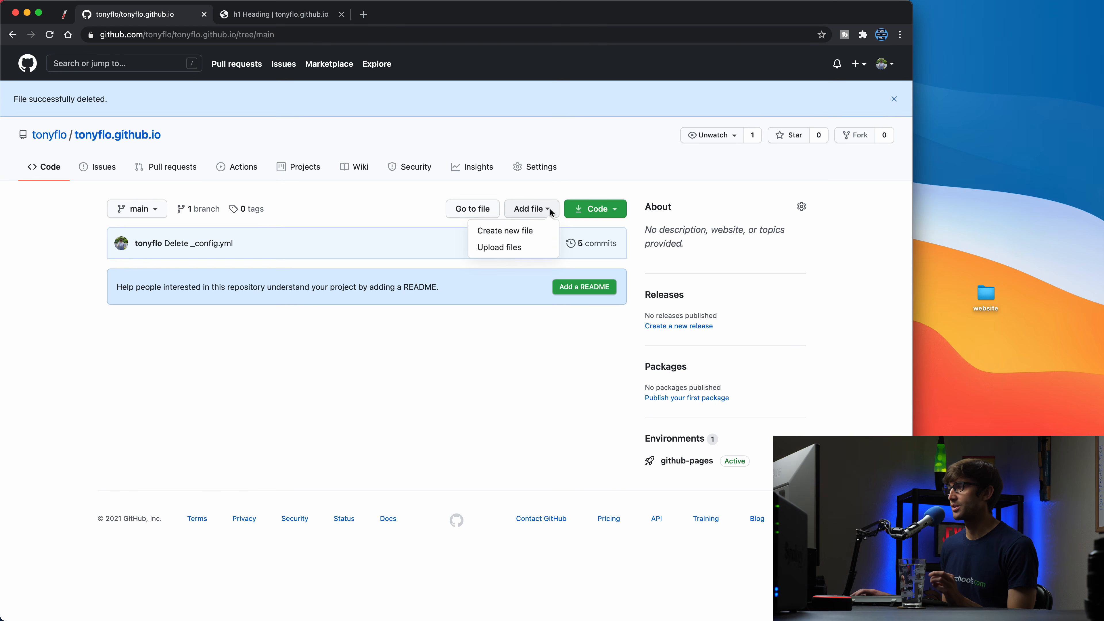
pyautogui.click(518, 251)
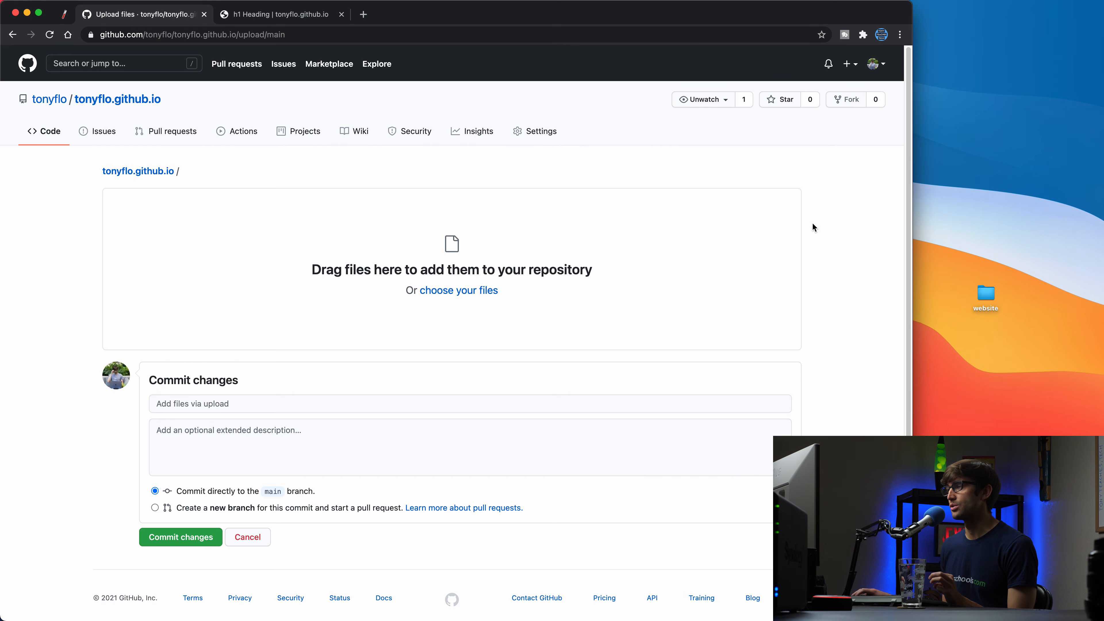
# - Add the entire contents of the desktop's website folder to the repository upload and close the folder window
pyautogui.moveTo(993, 295)
pyautogui.mouseDown()
pyautogui.moveTo(565, 261)
pyautogui.moveTo(483, 269)
pyautogui.moveTo(987, 292)
pyautogui.mouseUp()
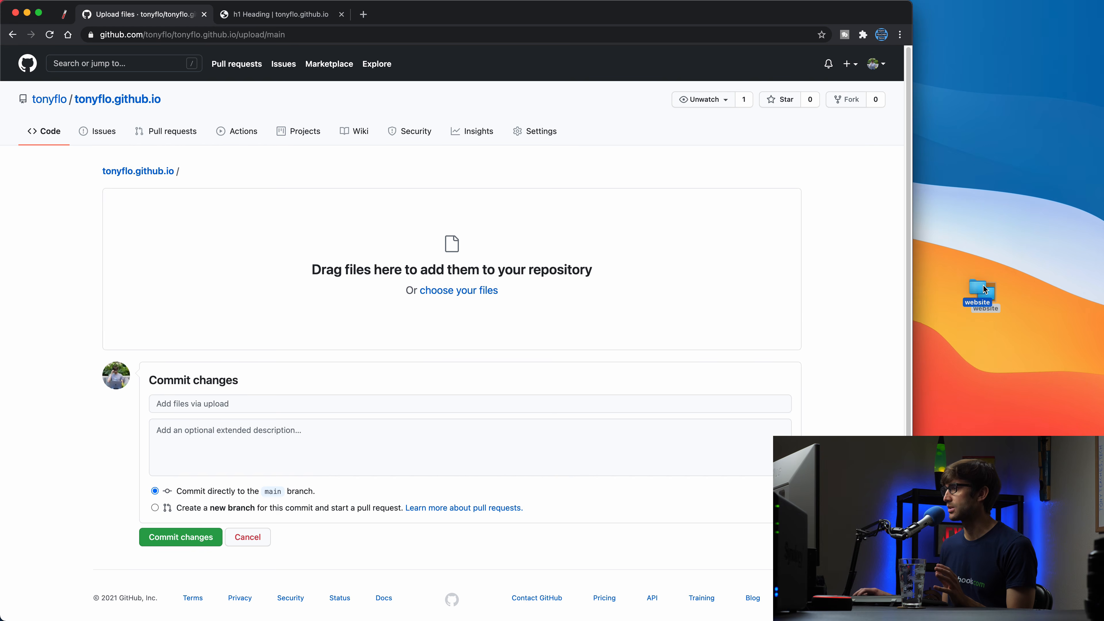
pyautogui.doubleClick(985, 292)
pyautogui.press('super+a')
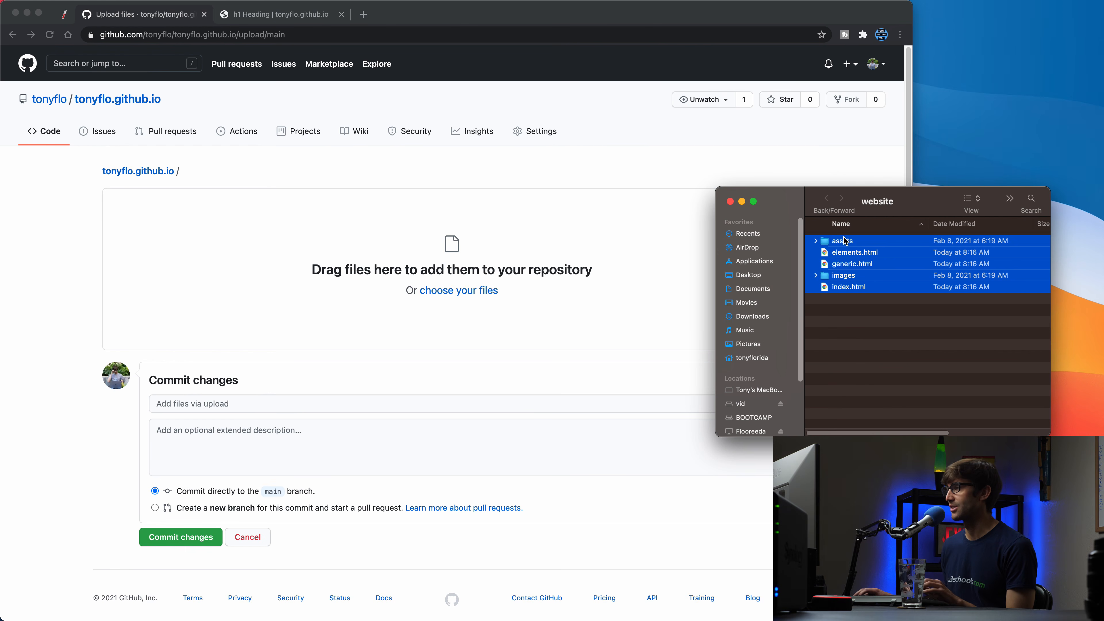
pyautogui.moveTo(851, 264); pyautogui.dragTo(438, 240)
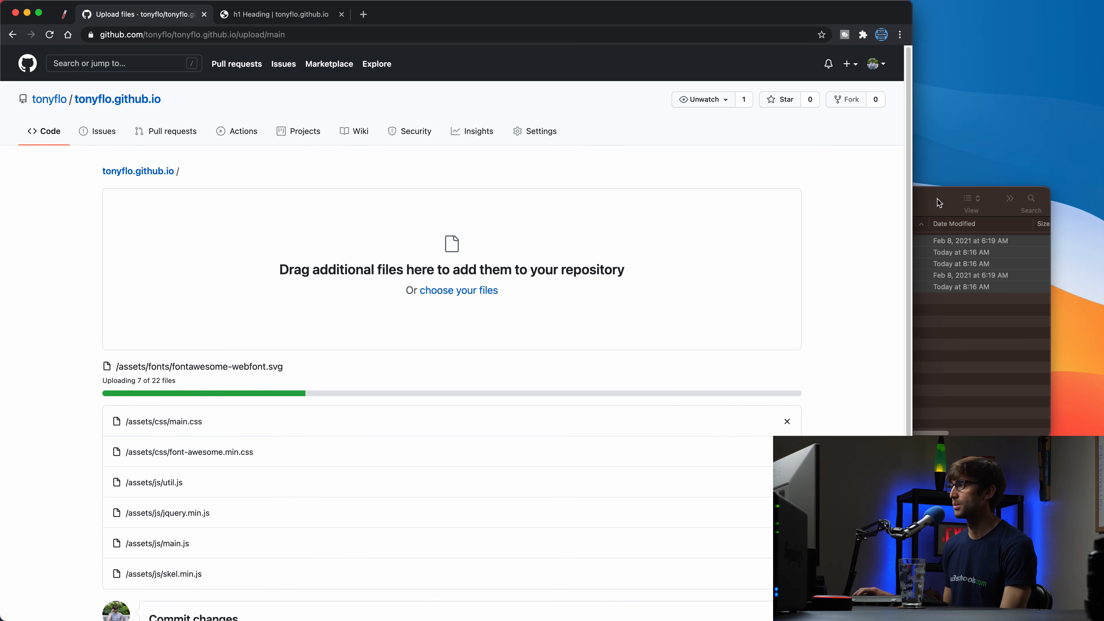
pyautogui.moveTo(938, 198); pyautogui.dragTo(973, 181)
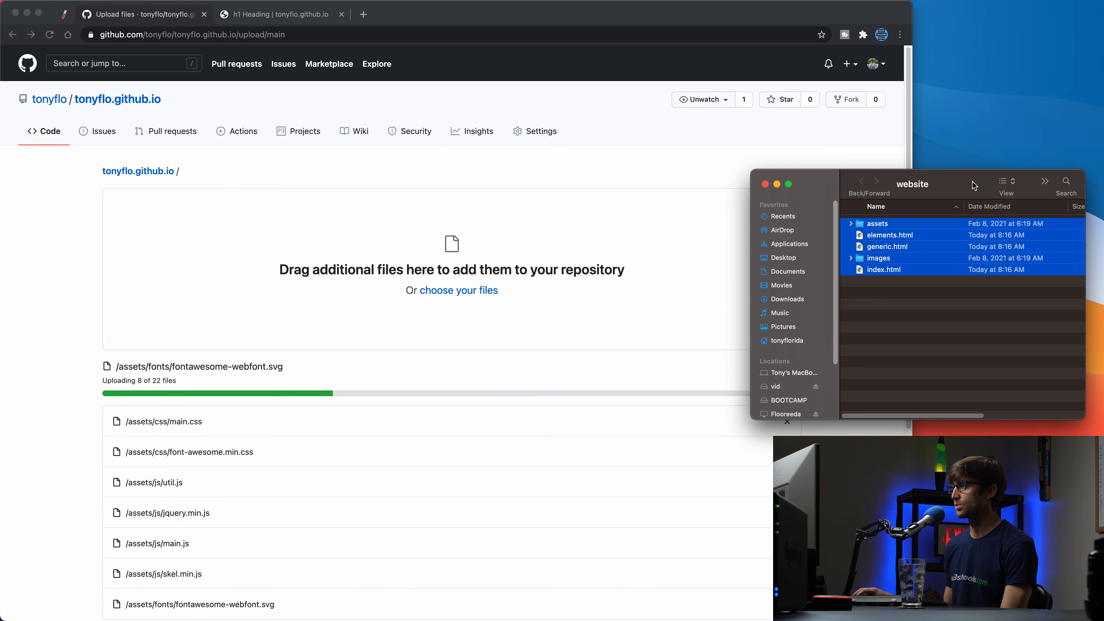
pyautogui.click(765, 185)
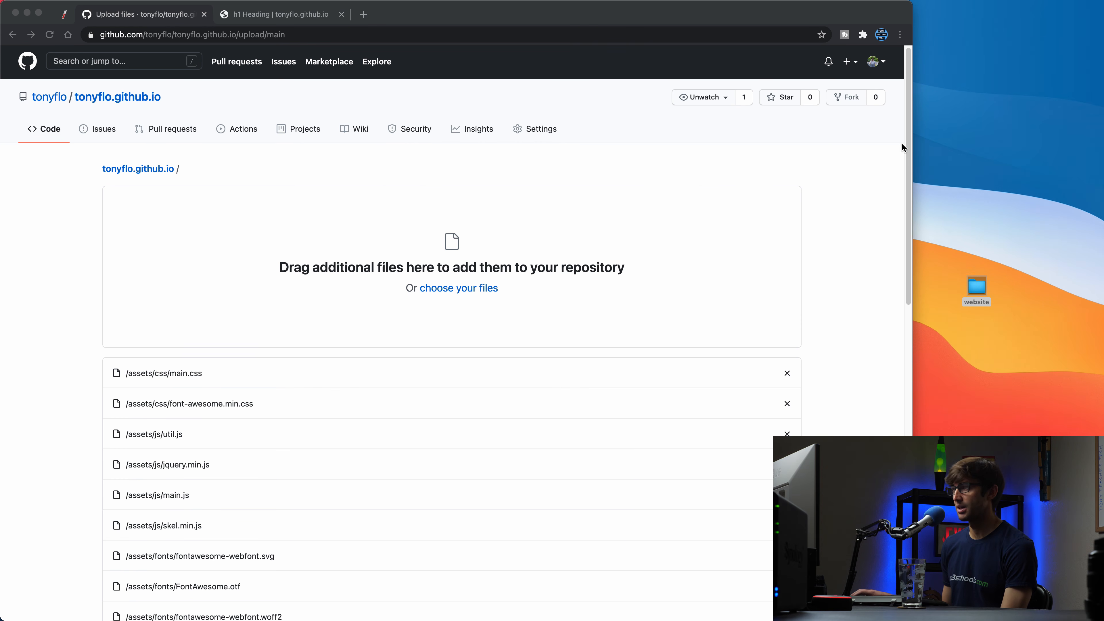
# - Review the list of uploaded files and commit them directly to the main branch
pyautogui.click(908, 131)
pyautogui.moveTo(904, 157); pyautogui.dragTo(892, 325)
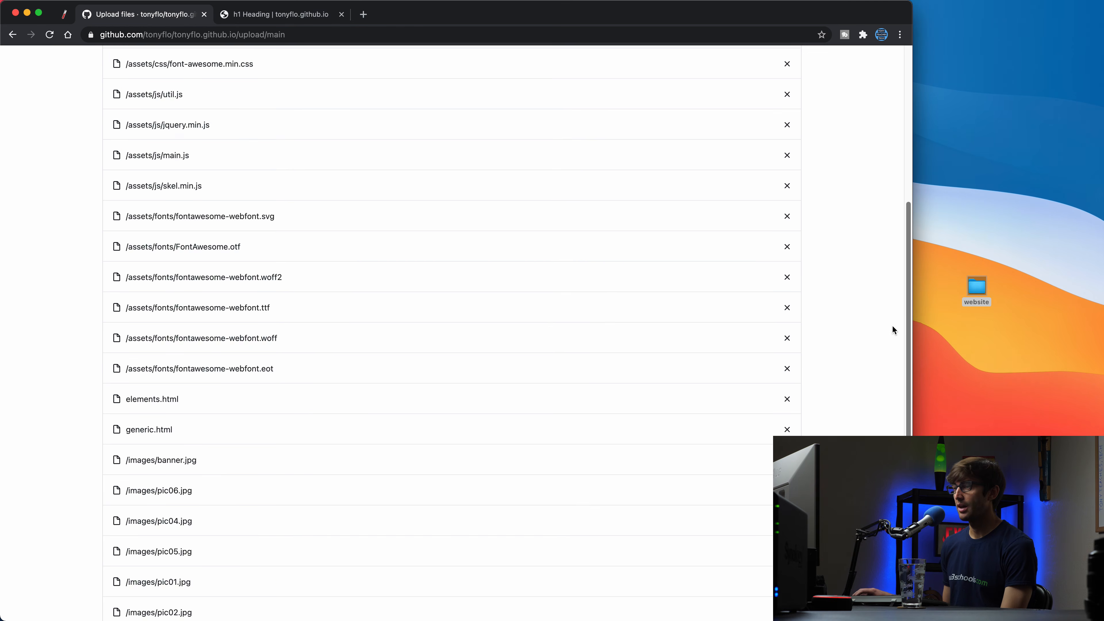
pyautogui.scroll(-8, 892, 330)
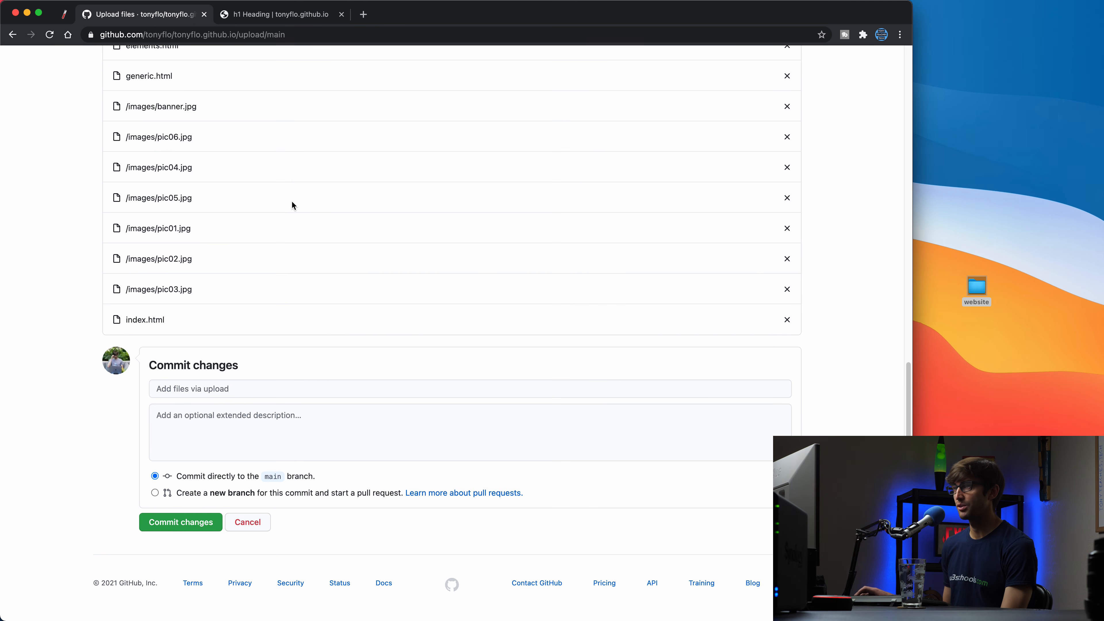
pyautogui.scroll(9, 292, 205)
pyautogui.scroll(-10, 197, 281)
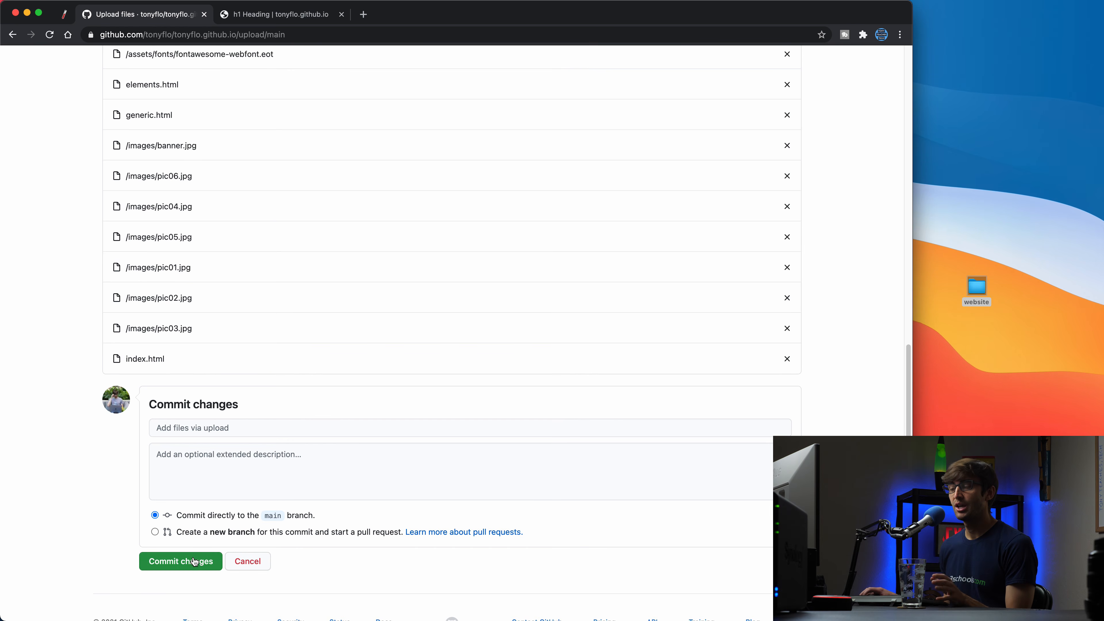
pyautogui.click(196, 563)
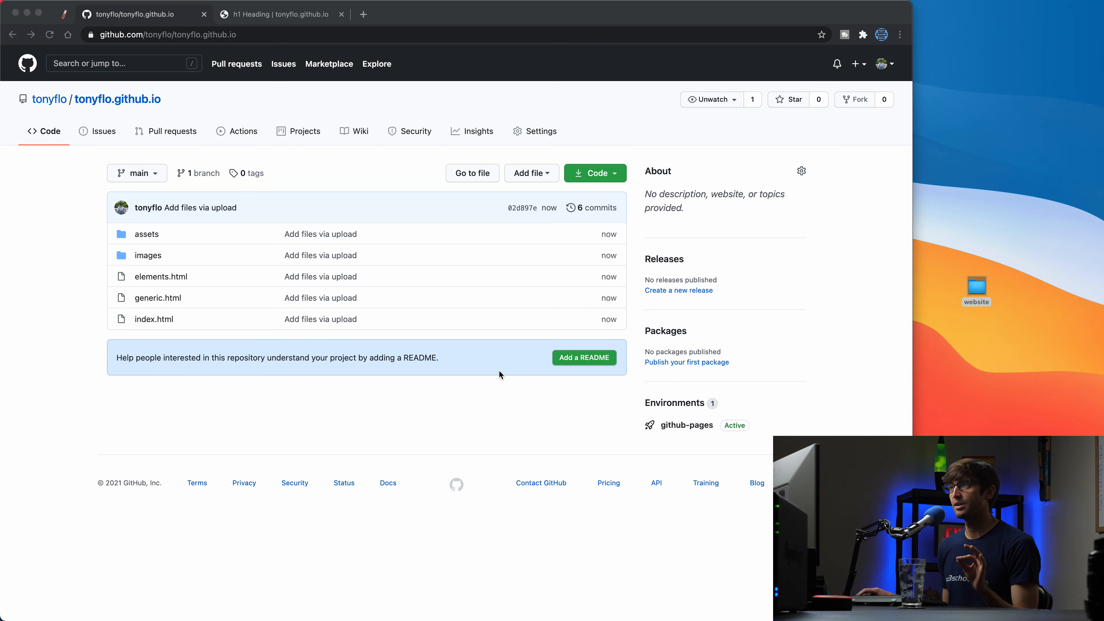
# - Reload the published site tonyflo.github.io in its own tab
pyautogui.click(295, 16)
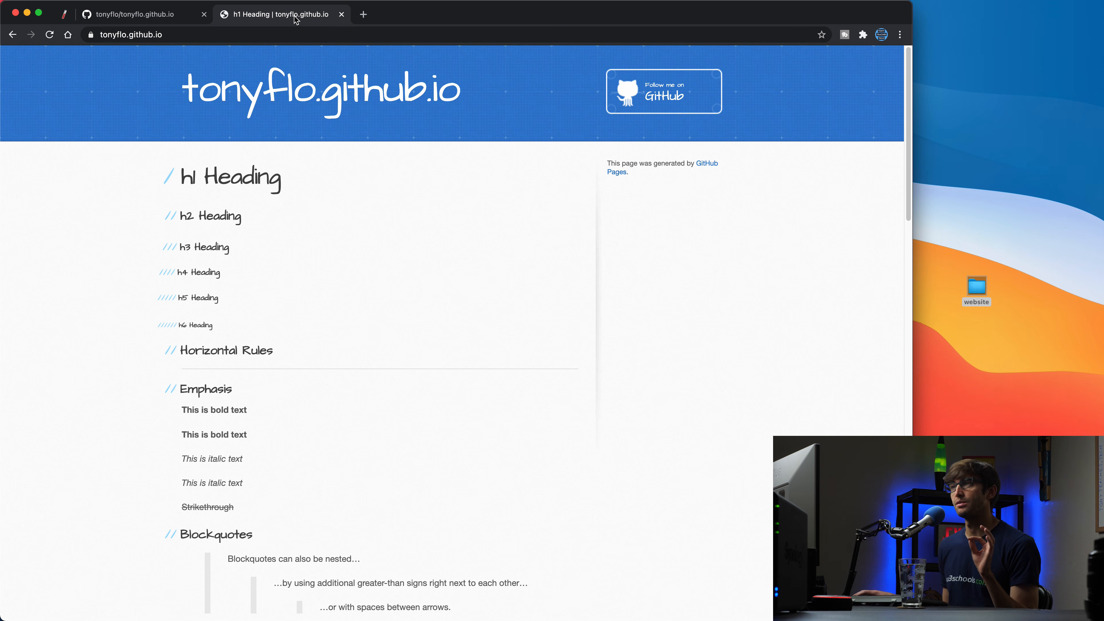
pyautogui.click(248, 34)
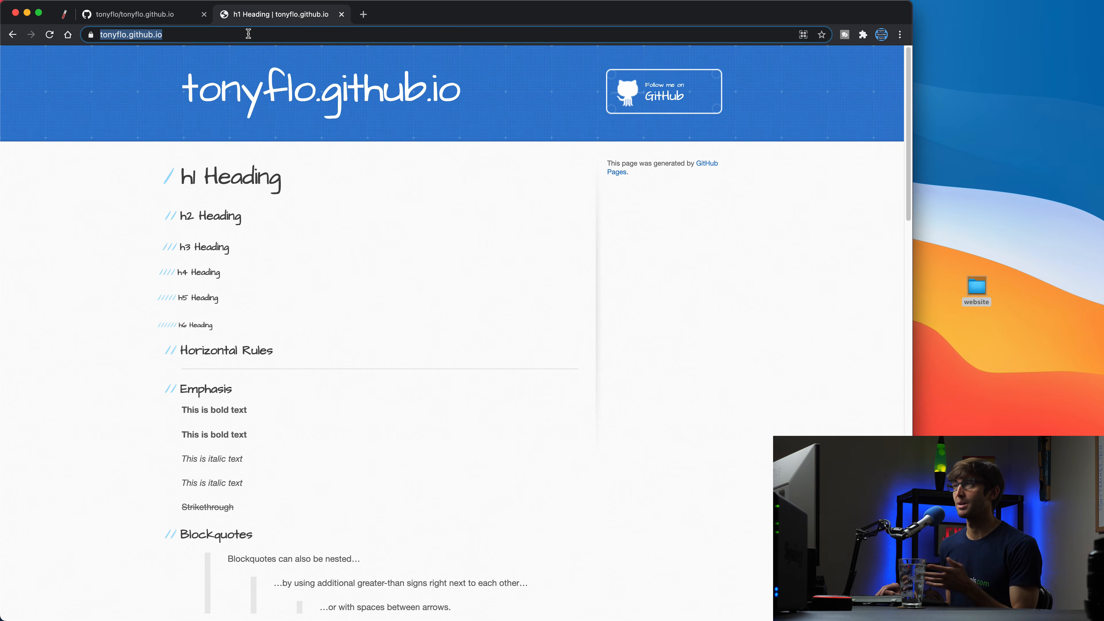
pyautogui.press('Return')
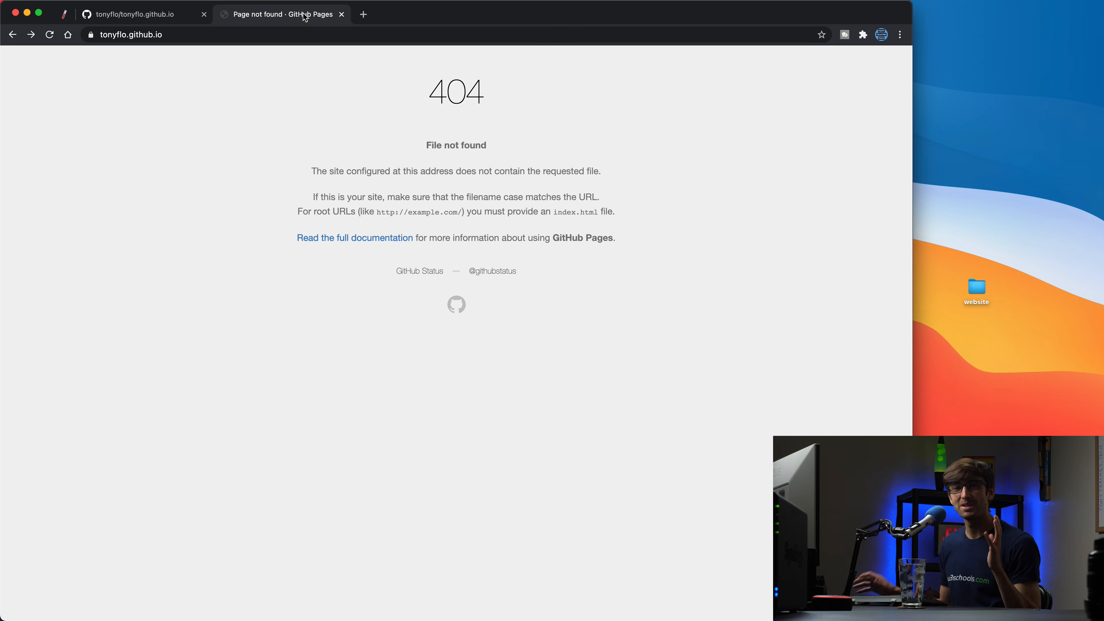
# - Refresh the repository page to check its files, load the published site once more and return to the repository
pyautogui.click(123, 15)
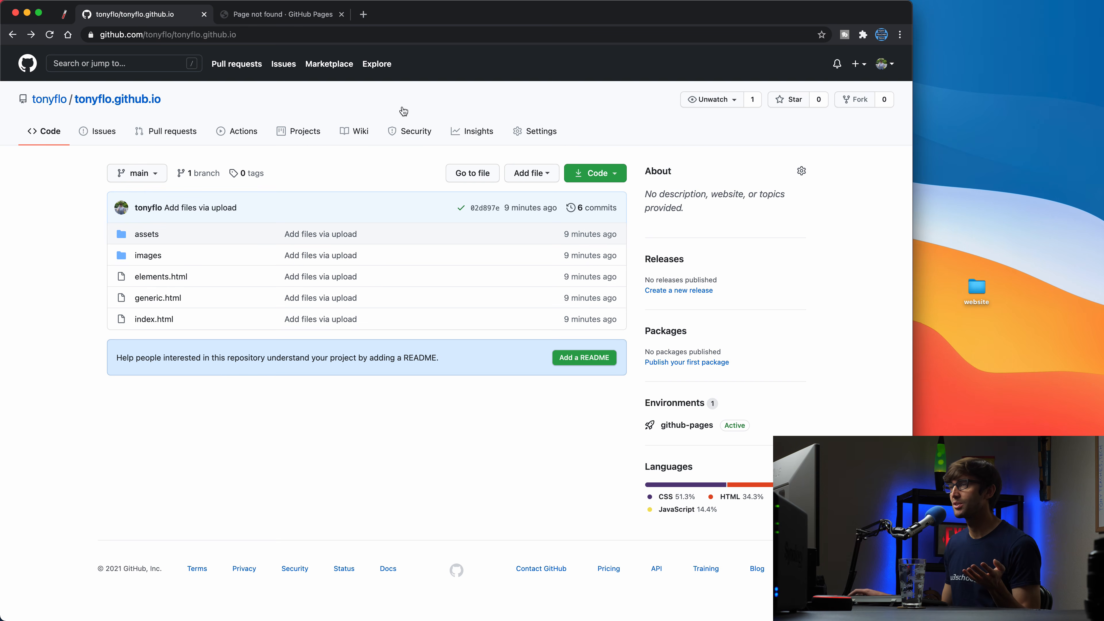
pyautogui.click(54, 36)
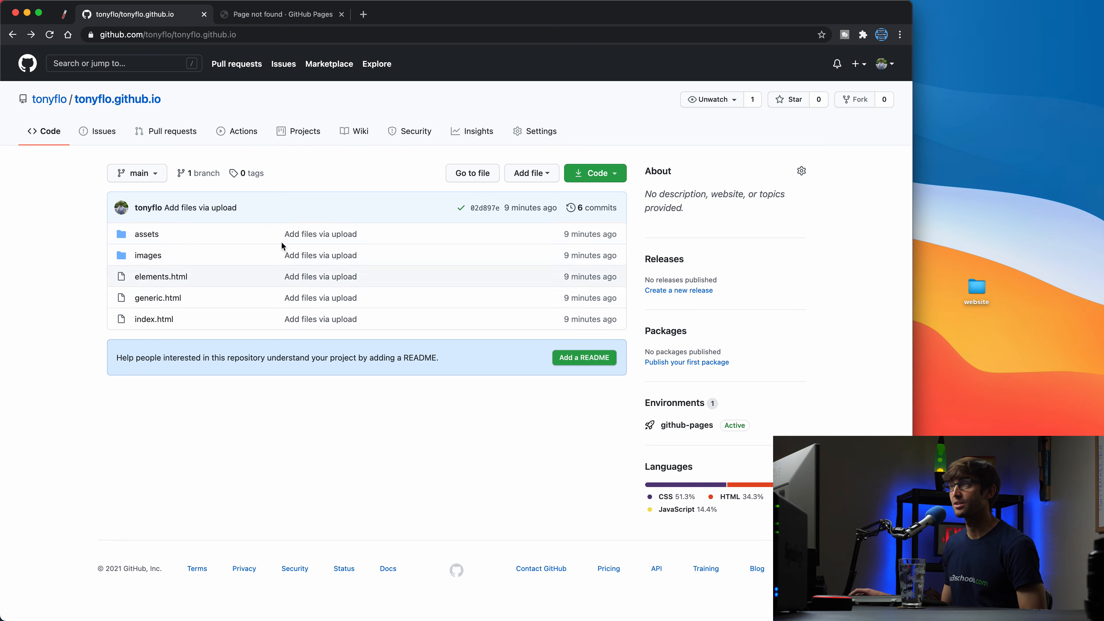
pyautogui.click(281, 18)
pyautogui.click(256, 35)
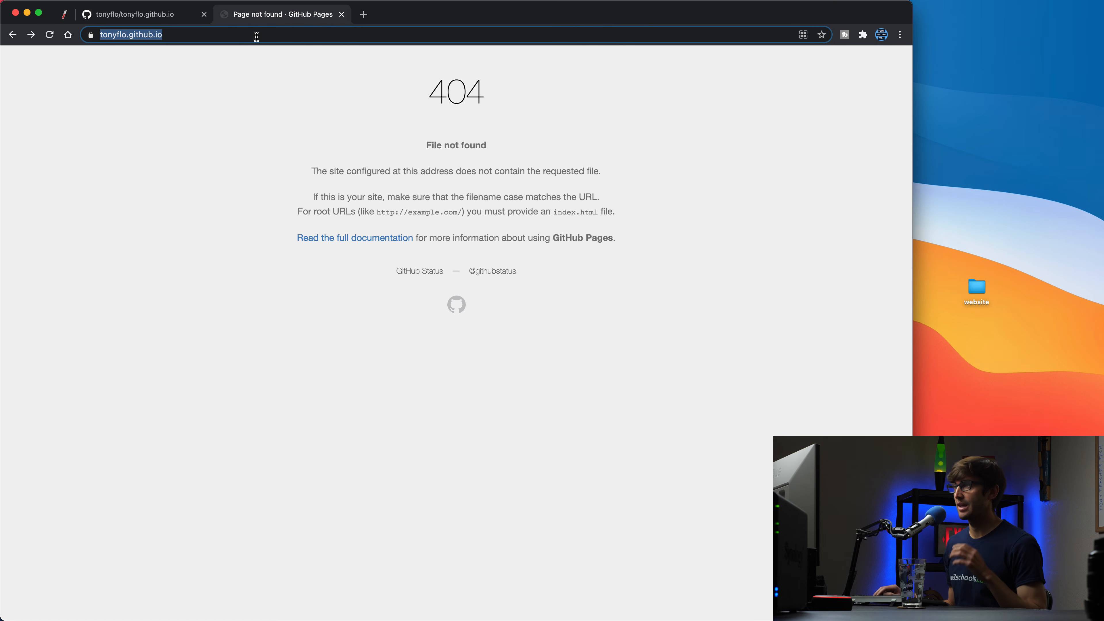
pyautogui.press('Return')
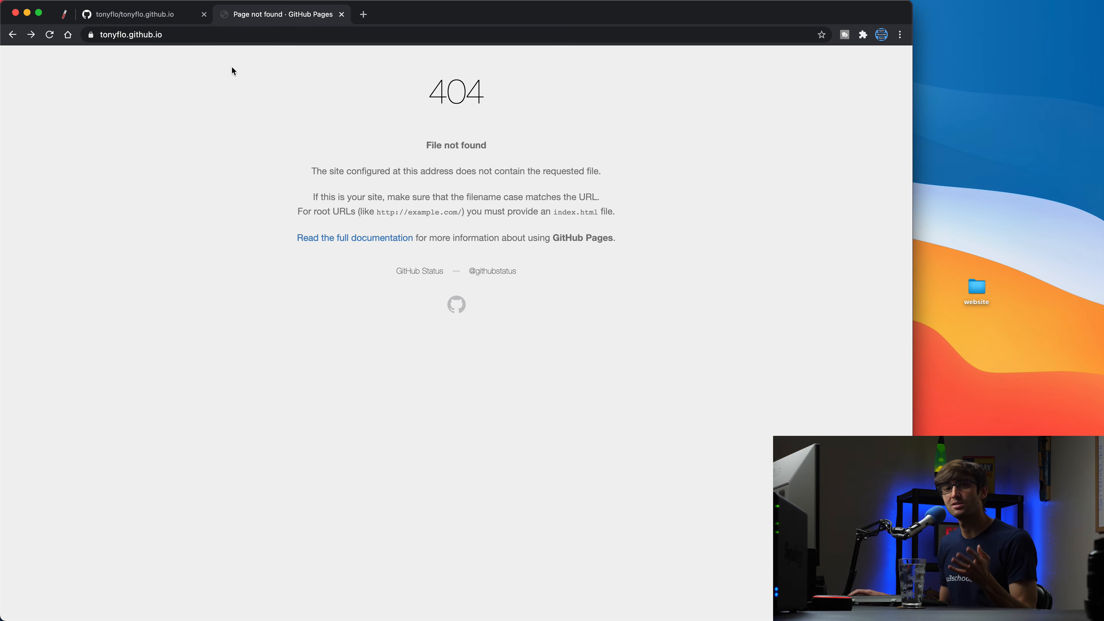
pyautogui.click(137, 17)
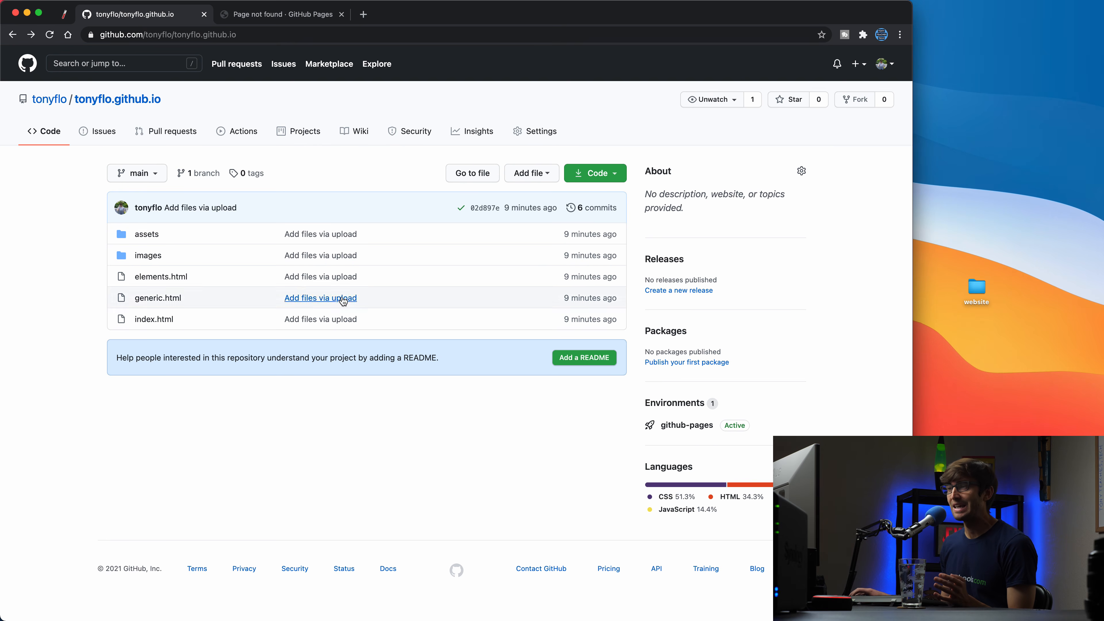
# - Load tonyflo.github.io/index.html directly in the published site's tab, dismiss the translation offer and skim the page
pyautogui.click(271, 14)
pyautogui.moveTo(615, 213); pyautogui.dragTo(548, 214)
pyautogui.click(549, 213)
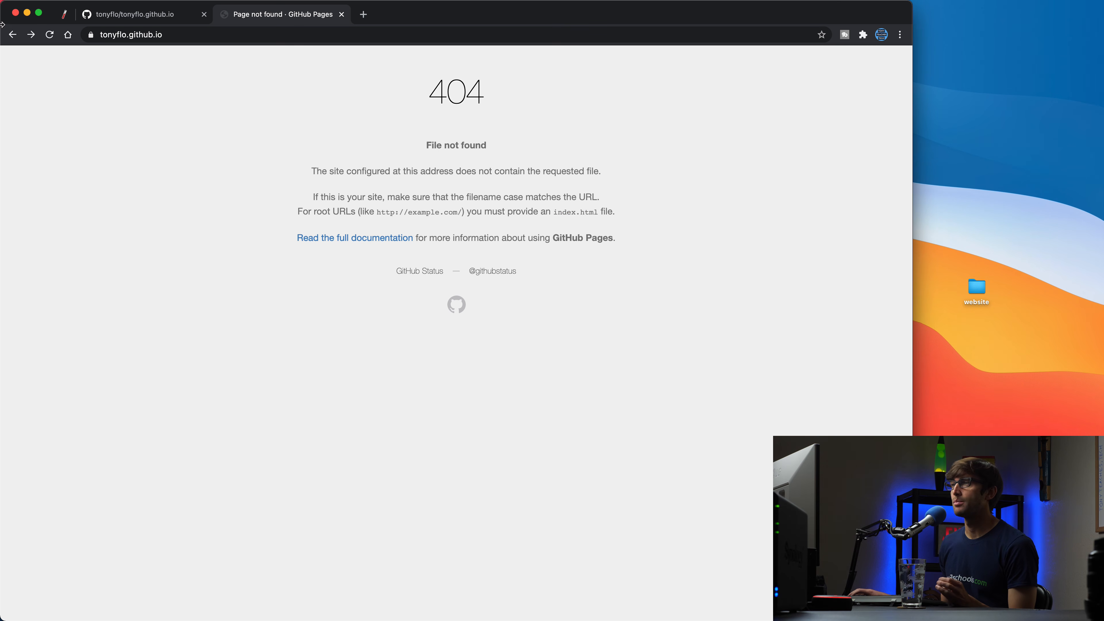
pyautogui.click(200, 35)
pyautogui.write('/')
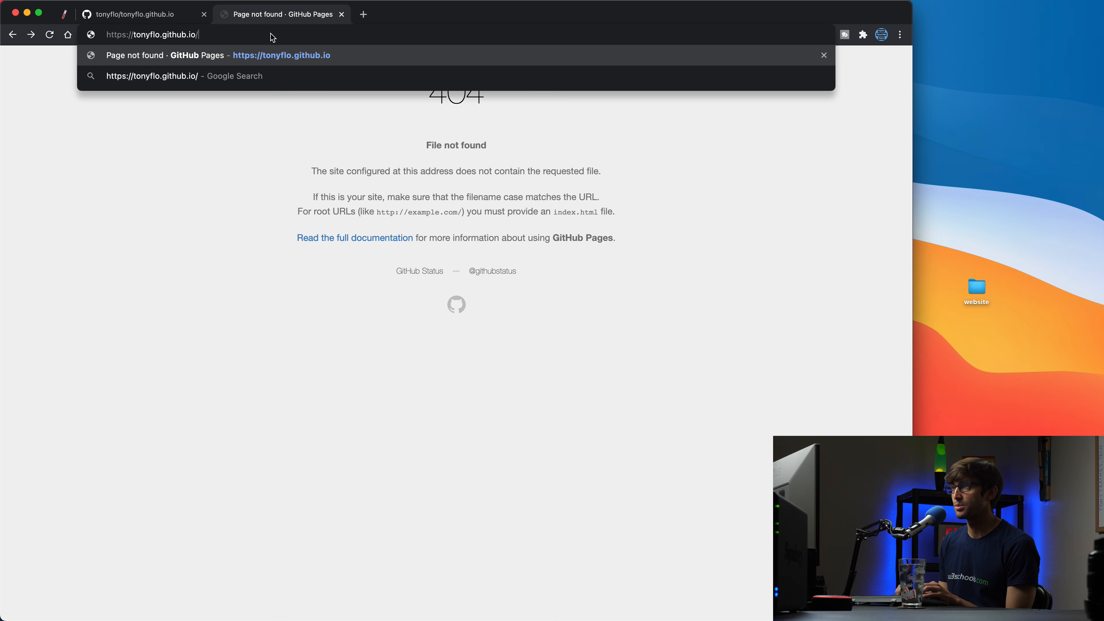
pyautogui.write('index.html')
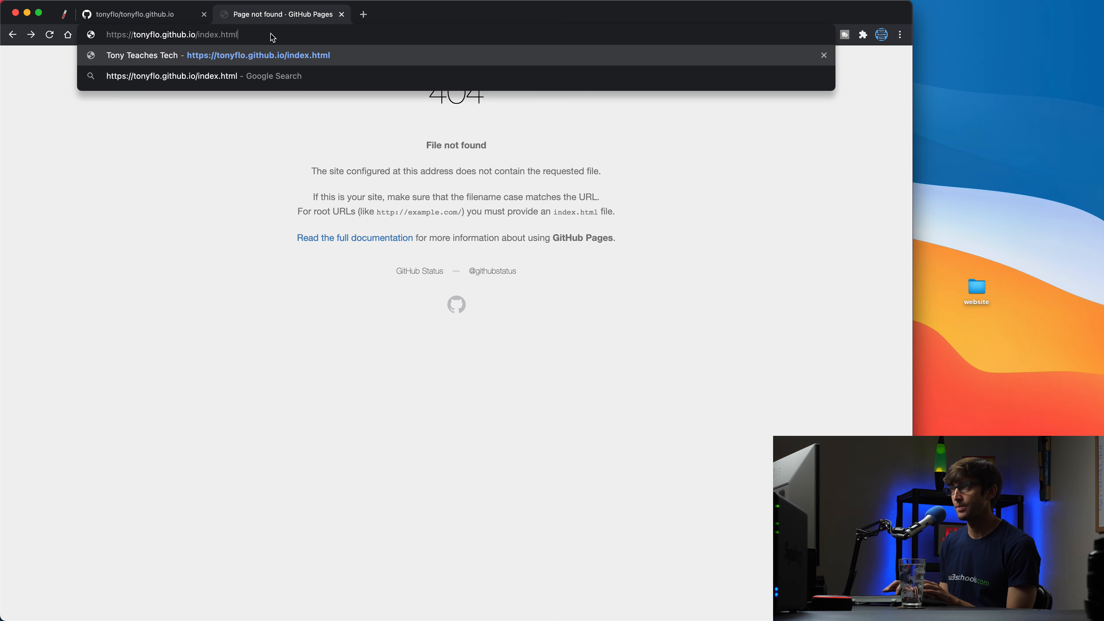
pyautogui.press('Return')
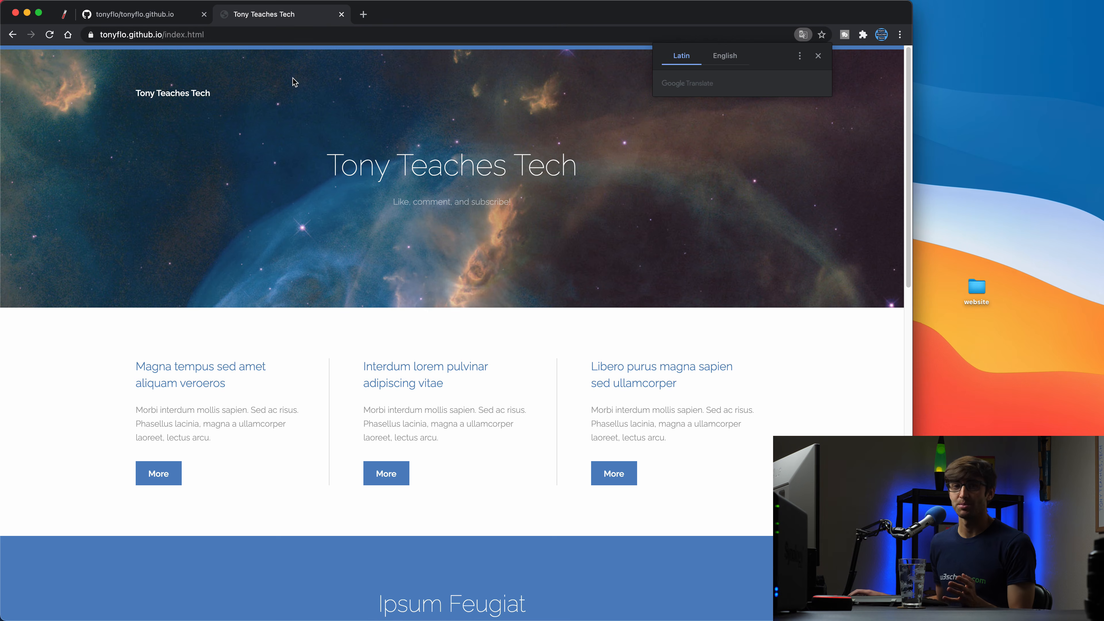
pyautogui.click(819, 56)
pyautogui.scroll(-5, 546, 224)
pyautogui.scroll(2, 546, 224)
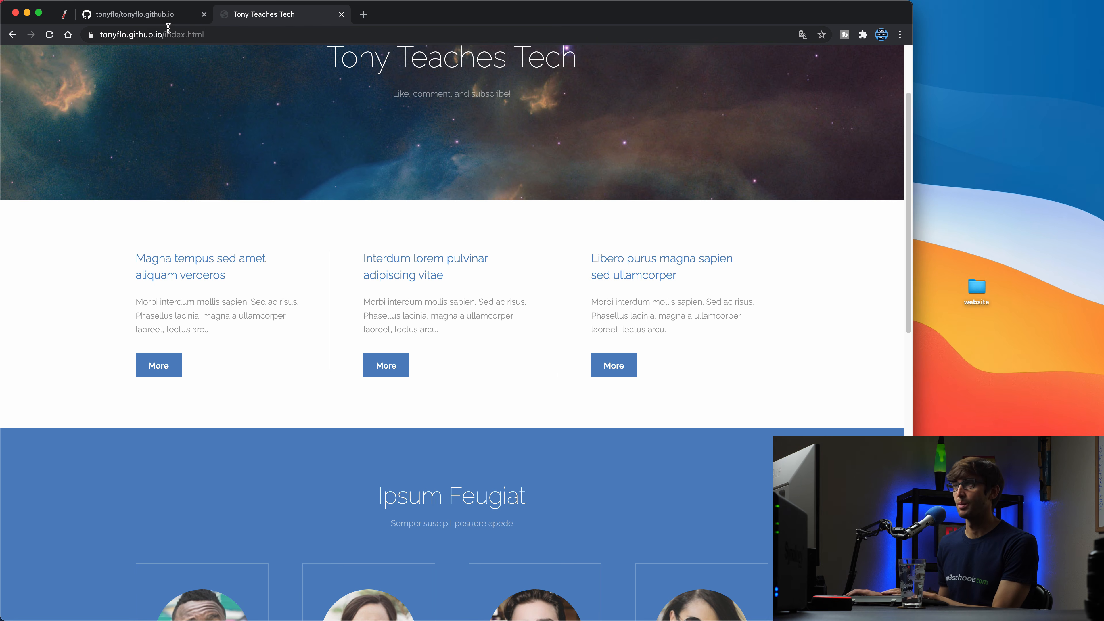
# - Load the published site's root address without index.html for comparison
pyautogui.moveTo(166, 31); pyautogui.dragTo(242, 38)
pyautogui.write('i')
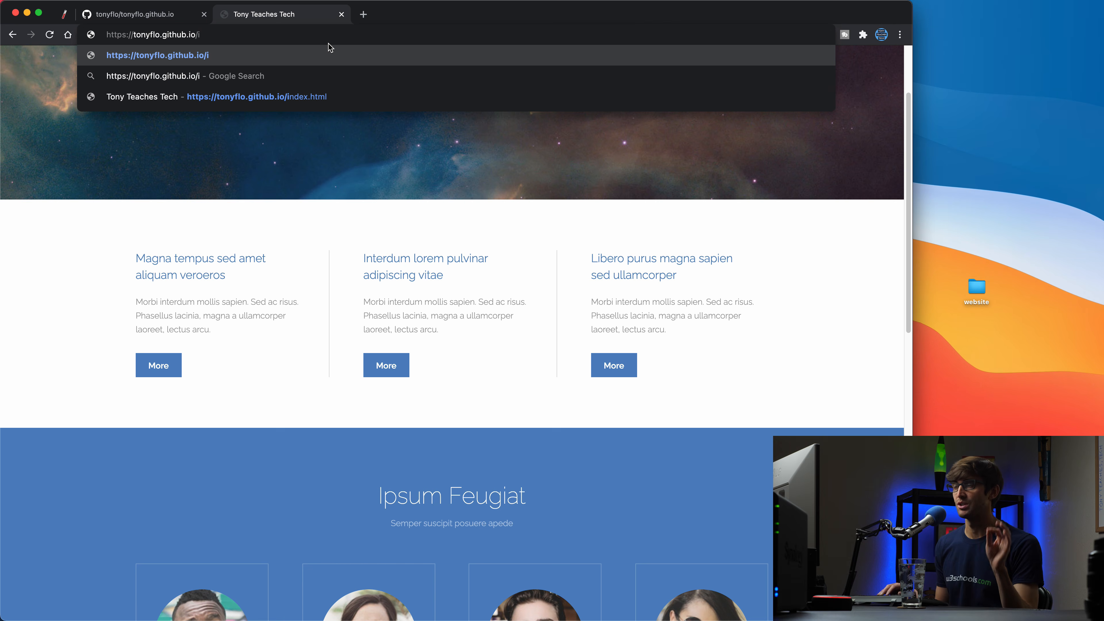
pyautogui.press('BackSpace')
pyautogui.press('Return')
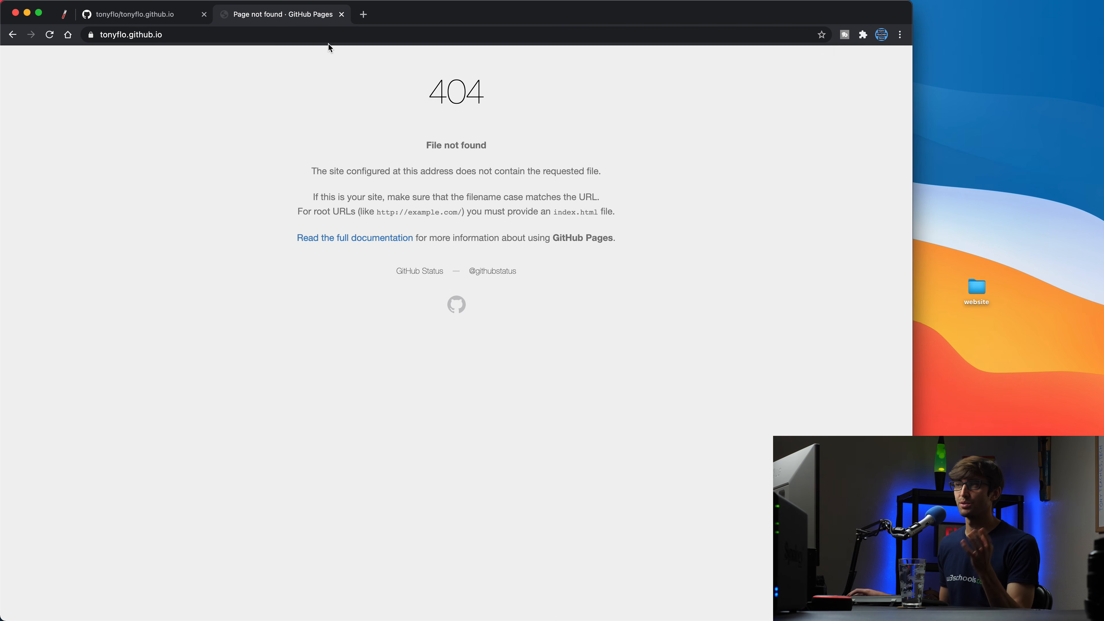
# - Return to the site's index.html page, dismiss the translation offer and look through the page down to its footer and back
pyautogui.click(368, 35)
pyautogui.write('/index.')
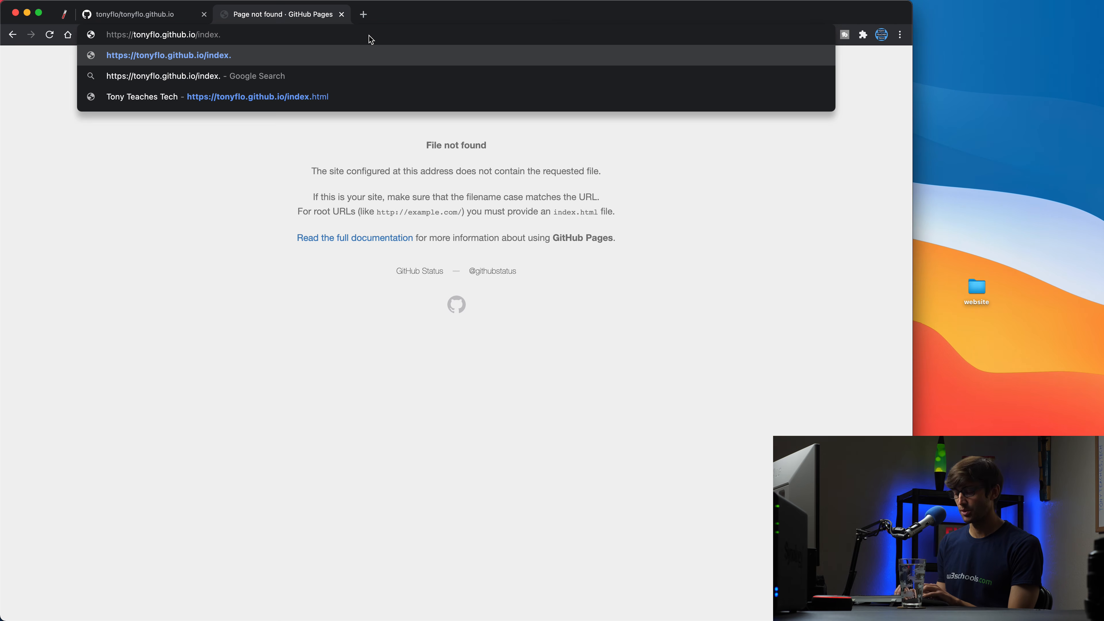
pyautogui.write('html')
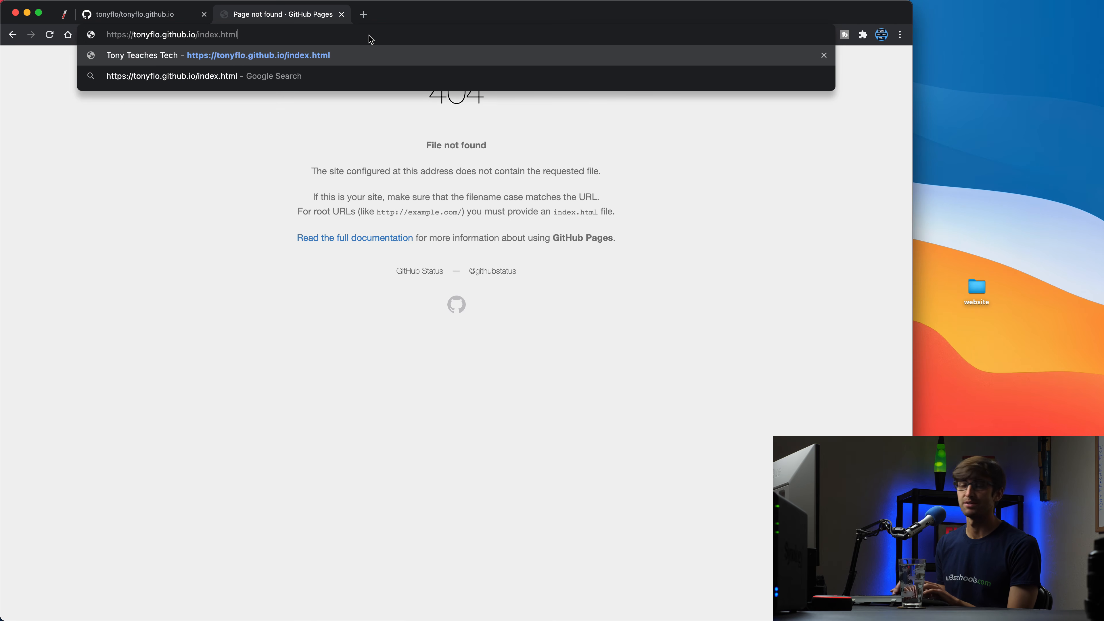
pyautogui.press('Return')
pyautogui.click(818, 56)
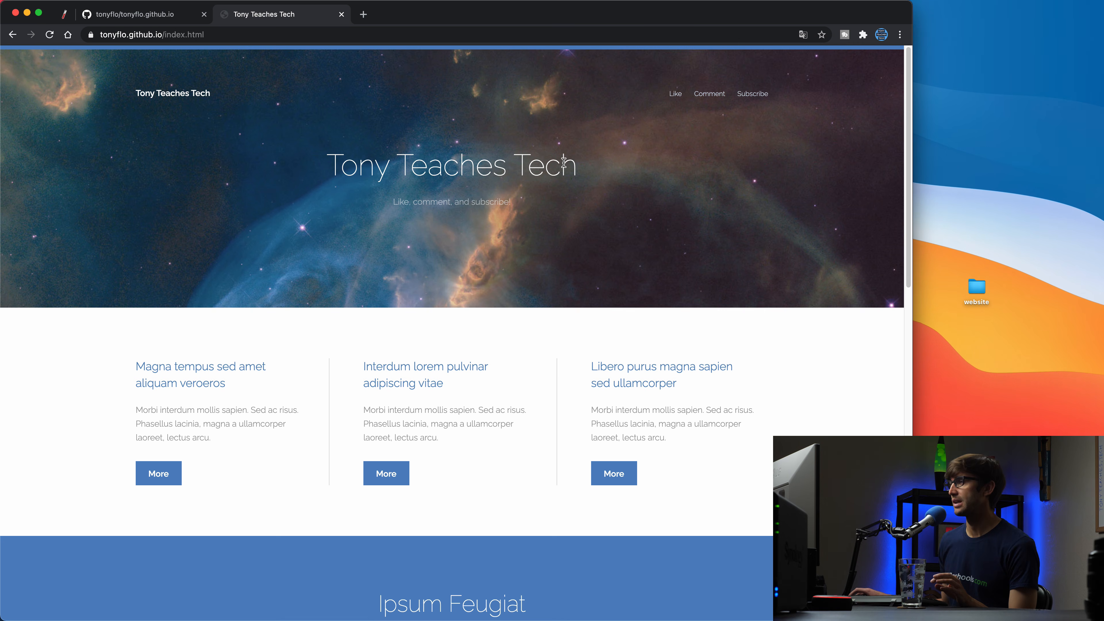
pyautogui.scroll(-15, 344, 205)
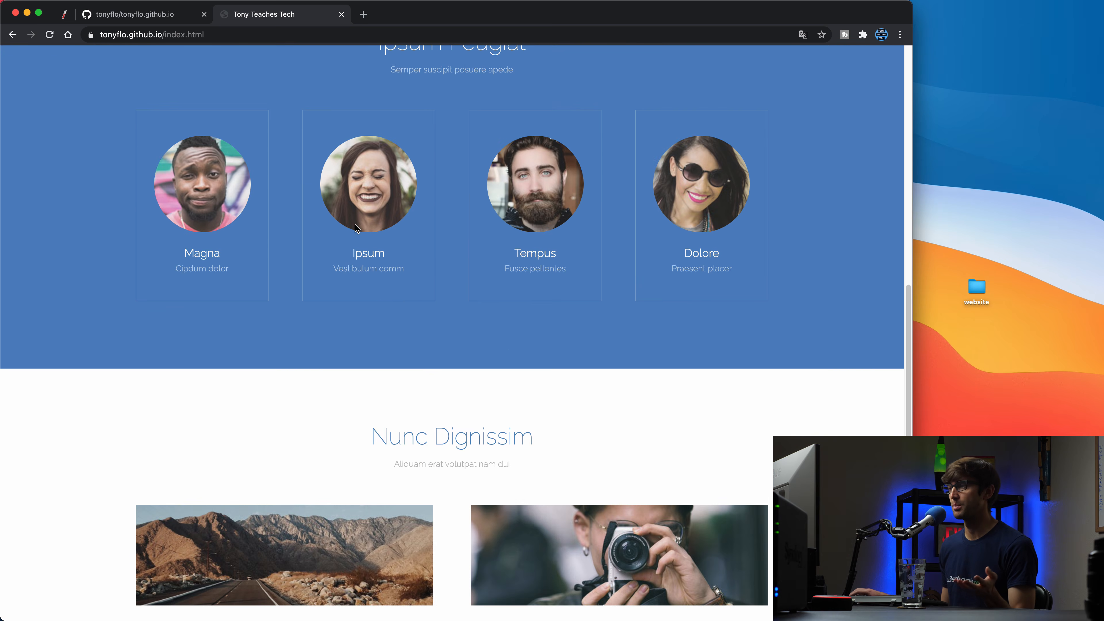
pyautogui.scroll(-2, 355, 233)
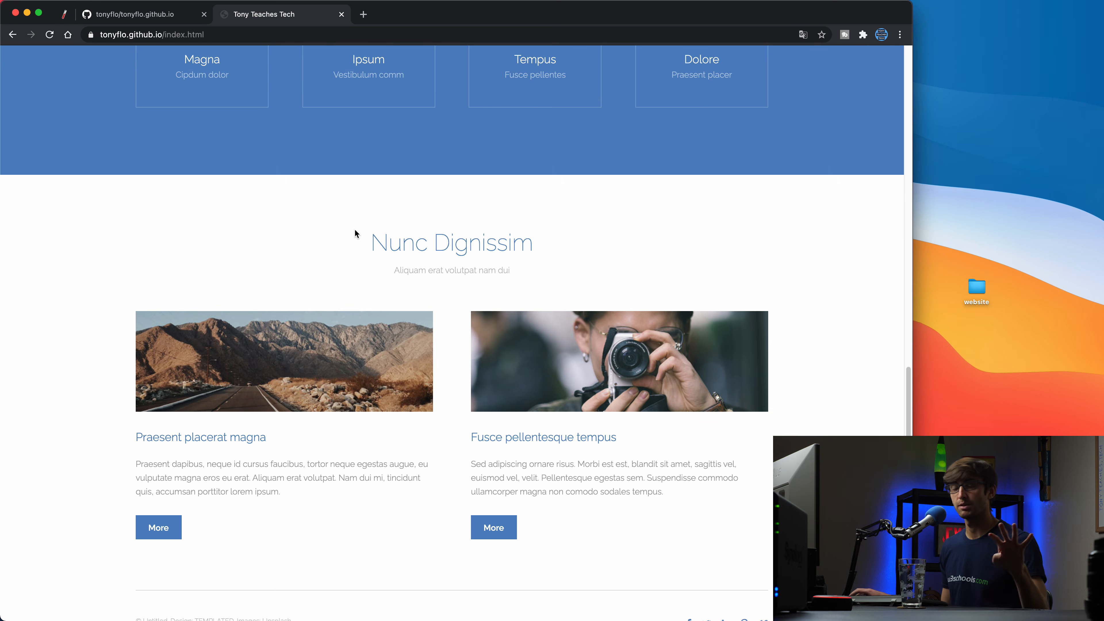
pyautogui.scroll(17, 361, 244)
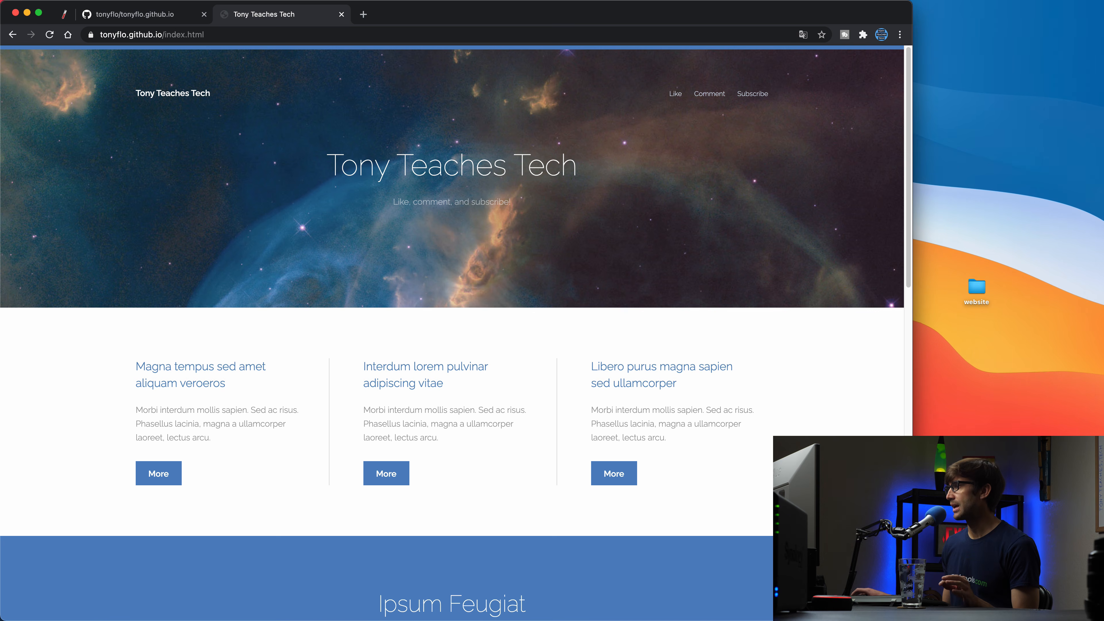
pyautogui.press('super+Tab')
pyautogui.click(531, 298)
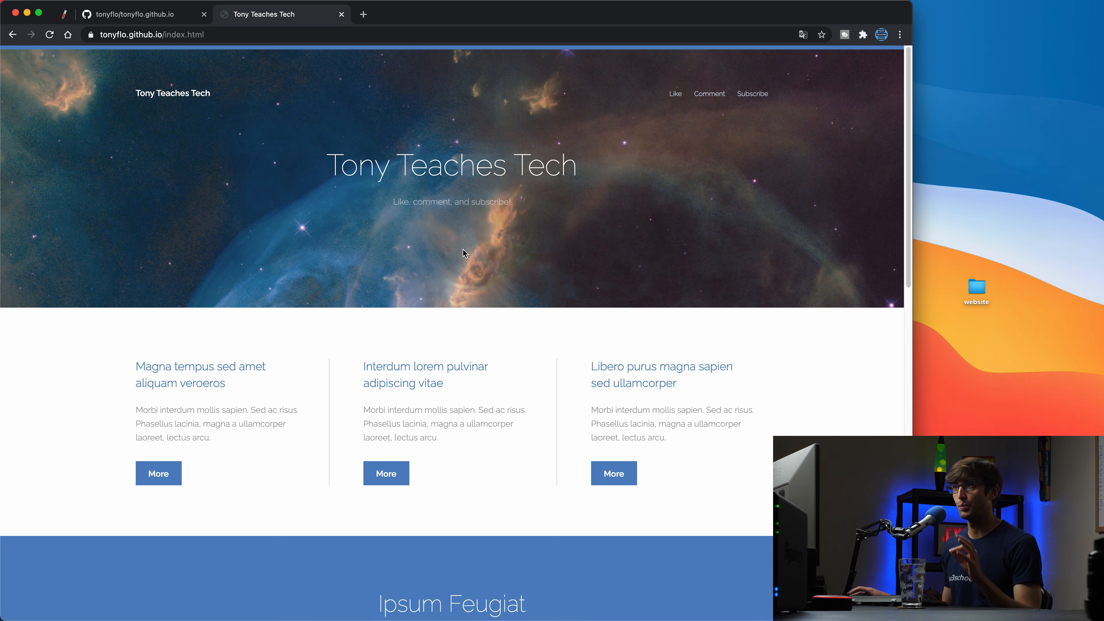
# - Highlight the tonyflo.github.io domain in the page address and close the published site's tab
pyautogui.doubleClick(113, 36)
pyautogui.moveTo(113, 35); pyautogui.dragTo(170, 37)
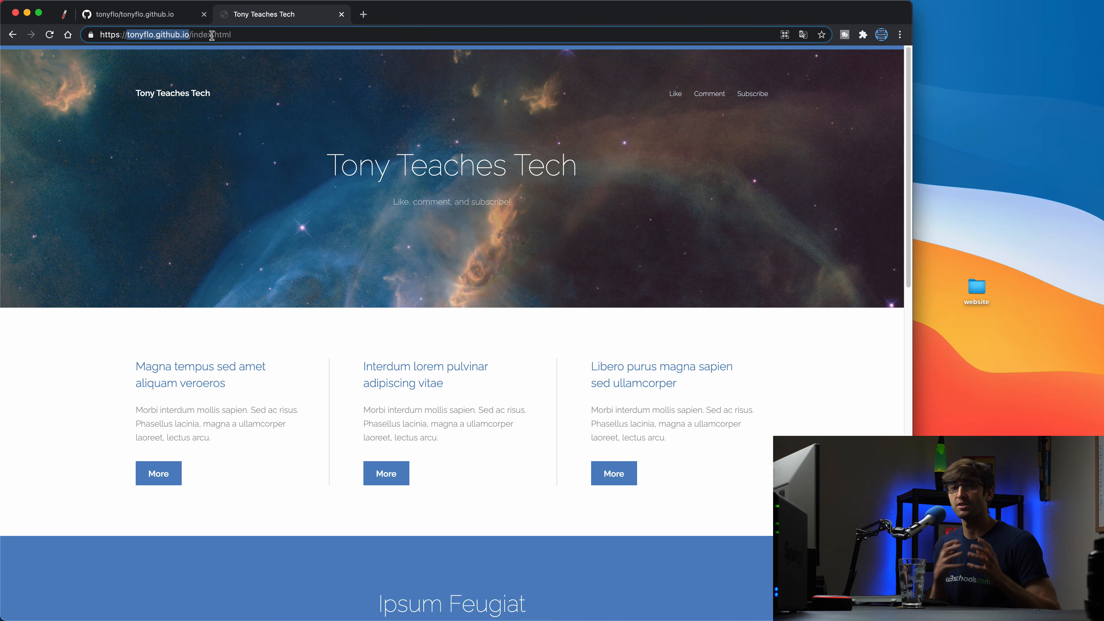
pyautogui.click(341, 15)
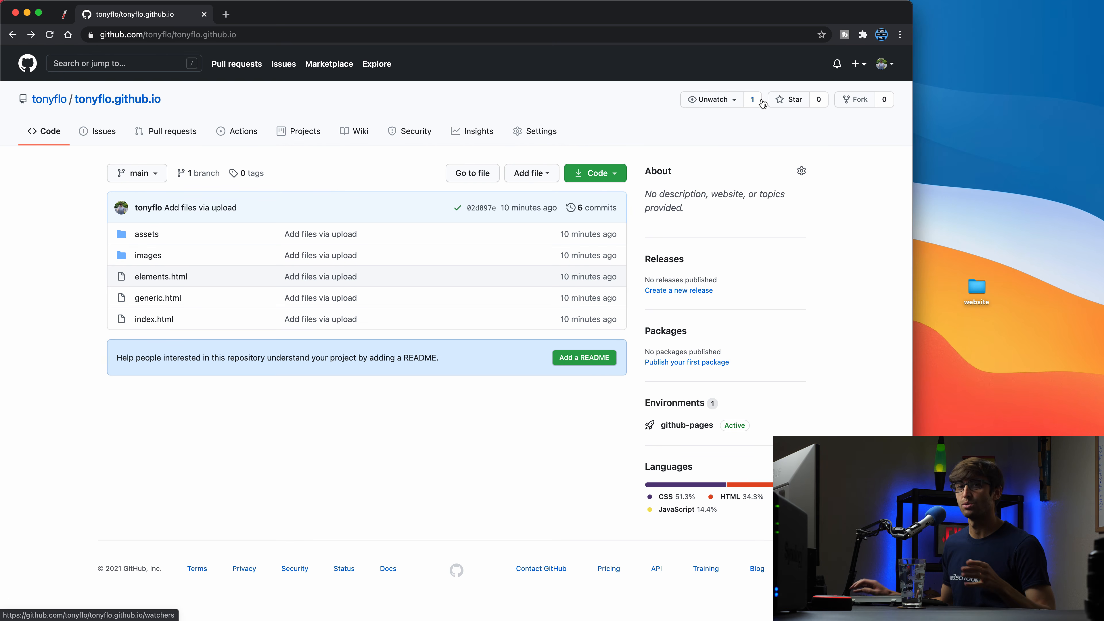
# - Widen the browser window to the full screen width and start creating a new repository
pyautogui.click(865, 69)
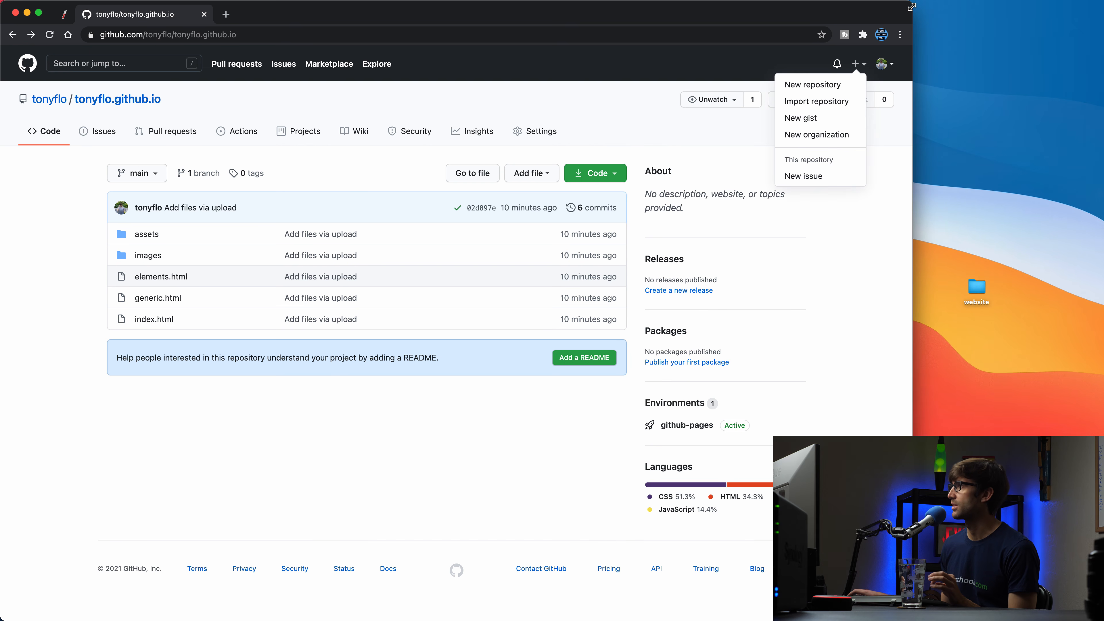
pyautogui.moveTo(911, 6); pyautogui.dragTo(1103, 5)
pyautogui.click(1010, 84)
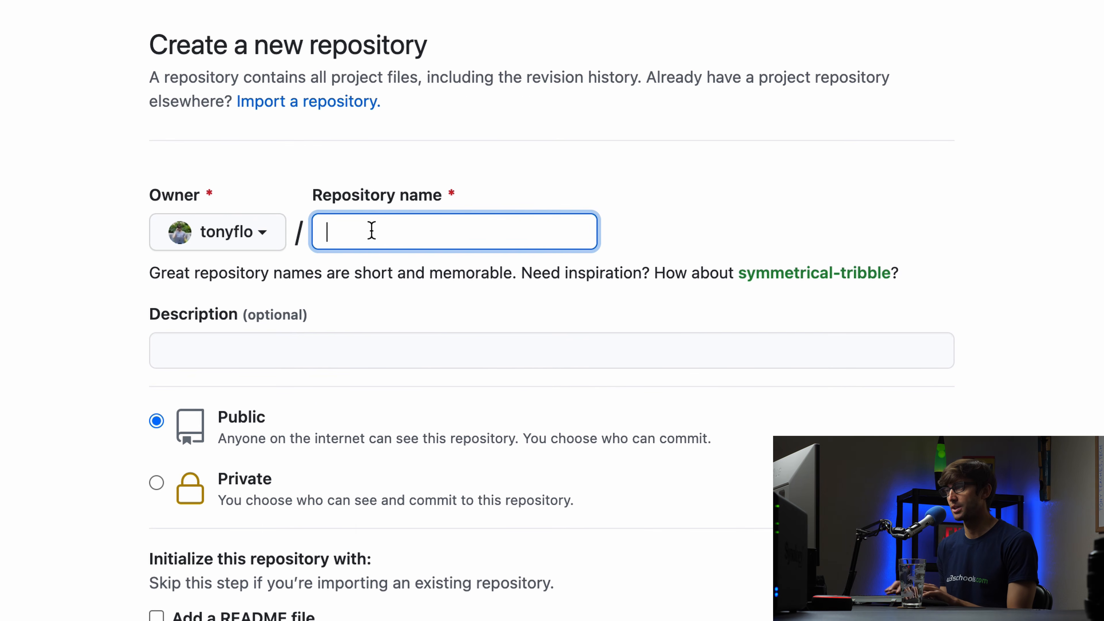
pyautogui.write('tony')
pyautogui.press('BackSpace')
pyautogui.press('BackSpace')
pyautogui.press('BackSpace')
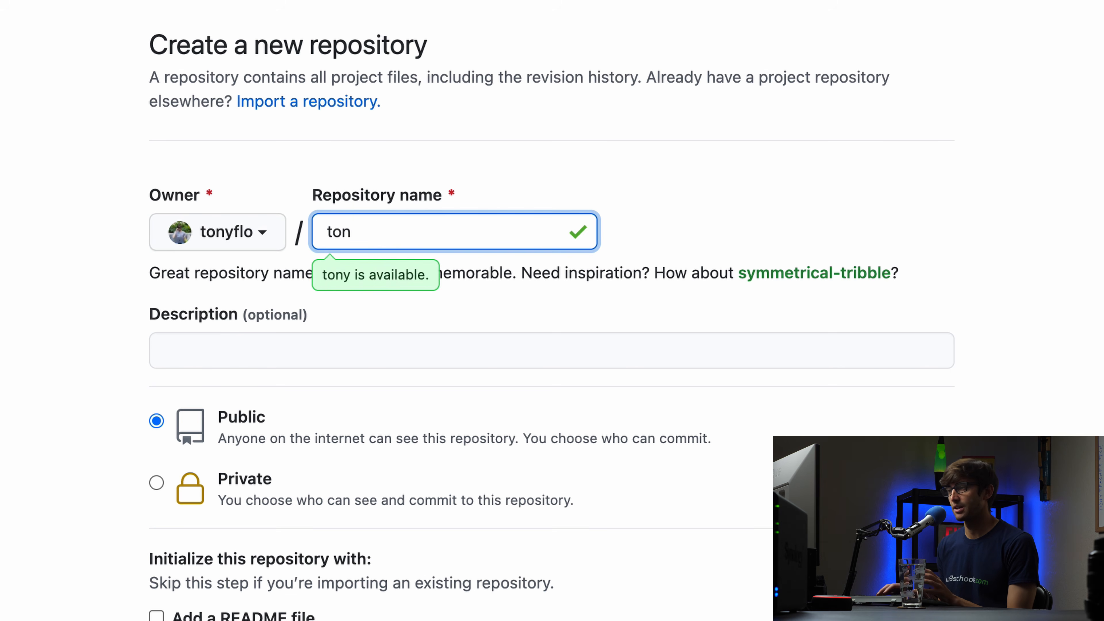
pyautogui.press('BackSpace')
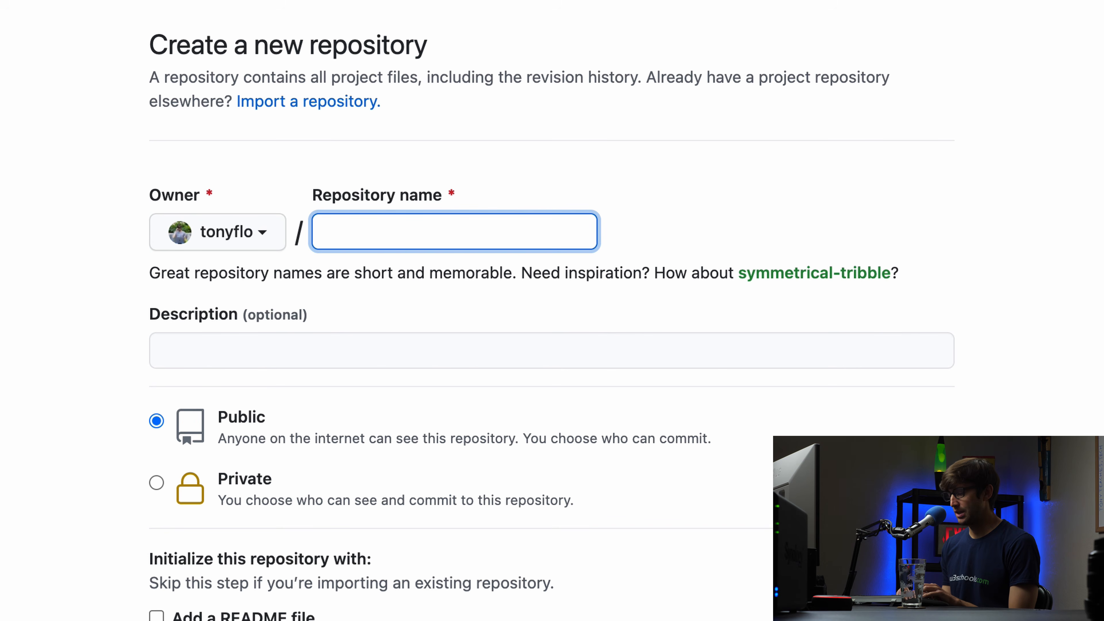
# - Name the new repository demo, have it initialized with a README file and create it
pyautogui.write('demo')
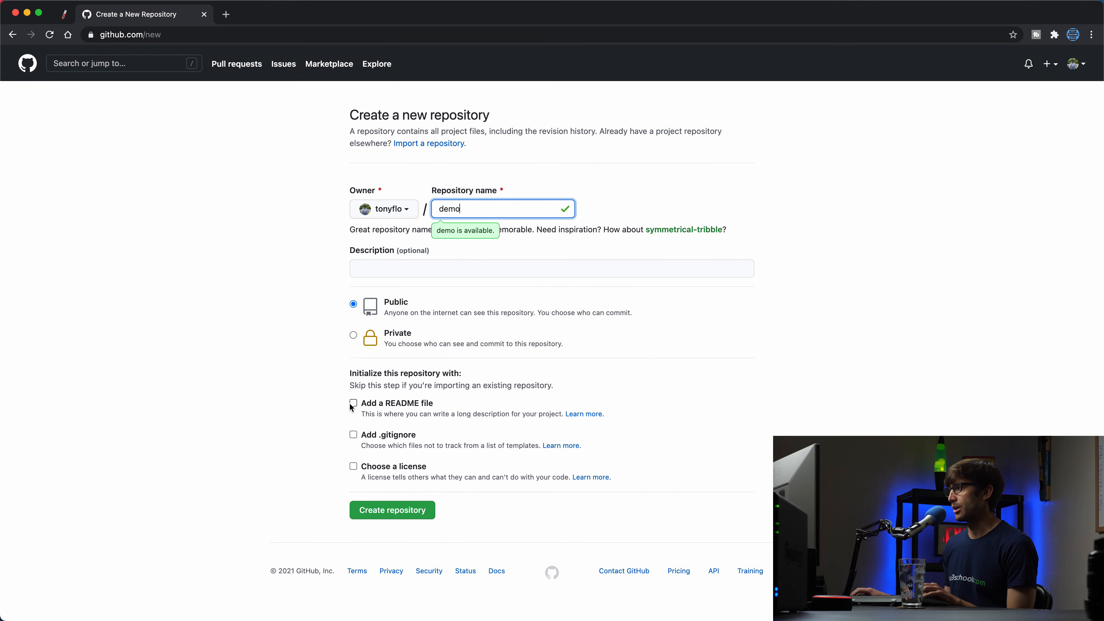
pyautogui.click(354, 404)
pyautogui.click(404, 540)
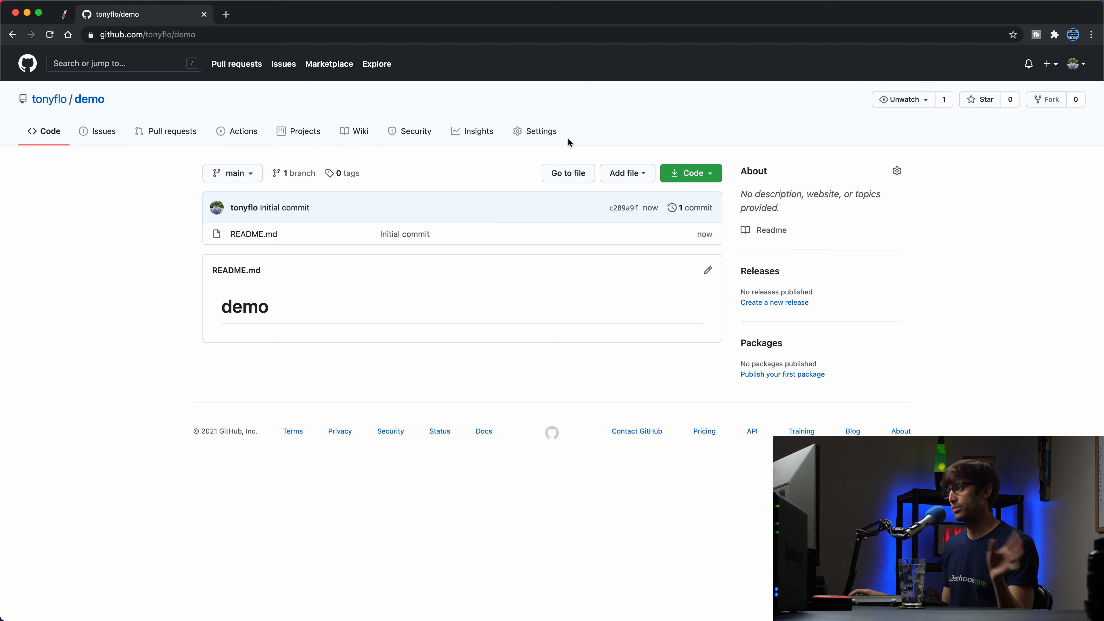
# - Enable GitHub Pages in the demo repository's settings with the main branch and / (root) folder as source, and save
pyautogui.click(540, 132)
pyautogui.moveTo(1099, 95); pyautogui.dragTo(1059, 487)
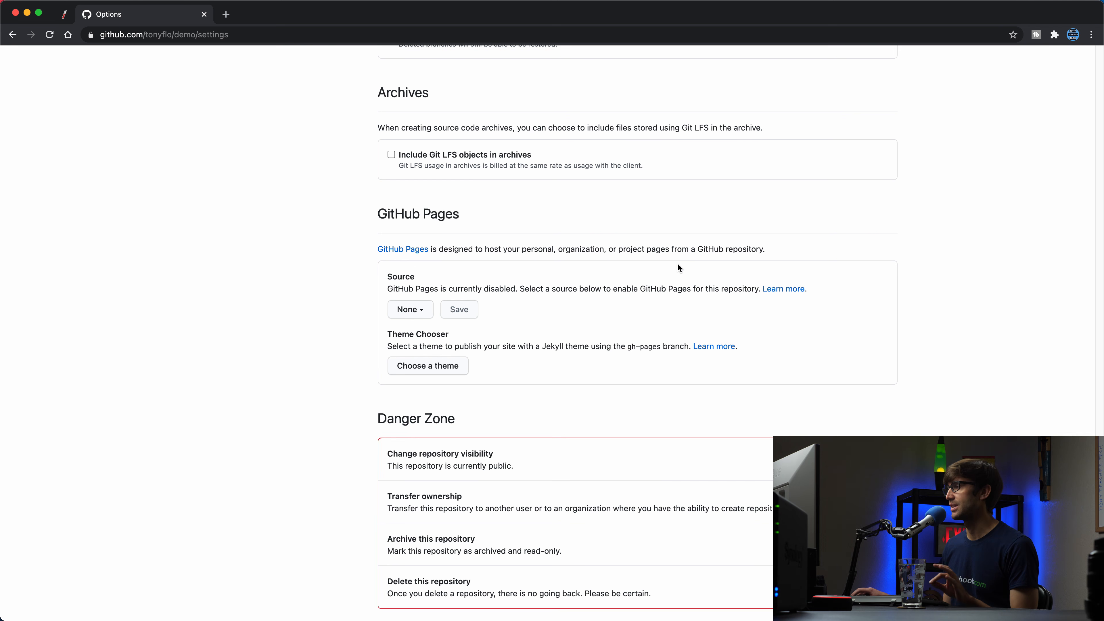
pyautogui.click(430, 311)
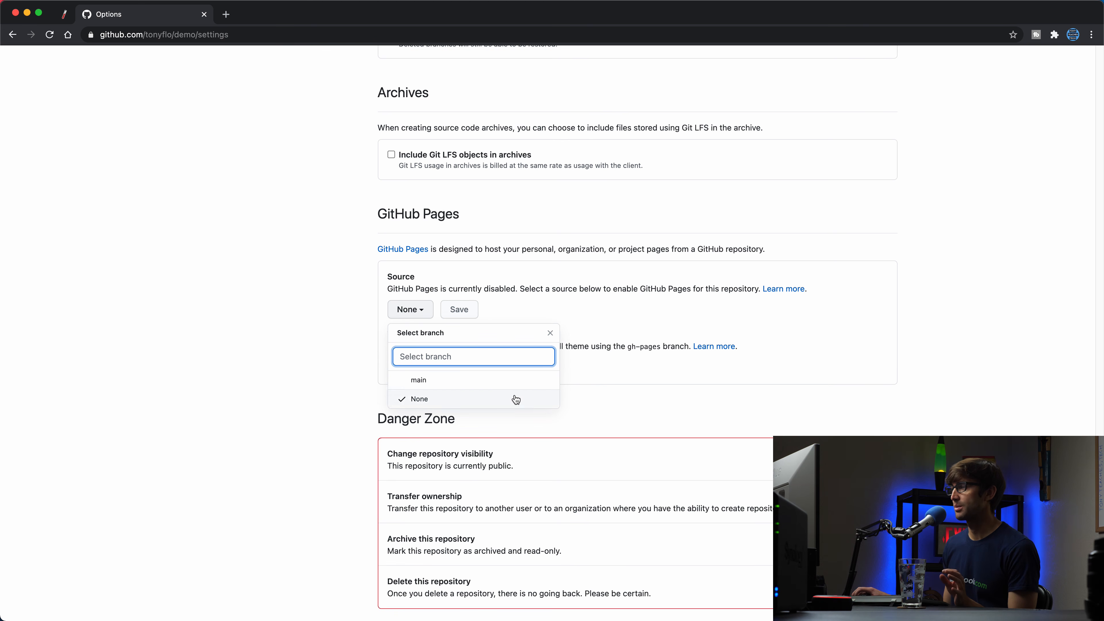
pyautogui.click(520, 385)
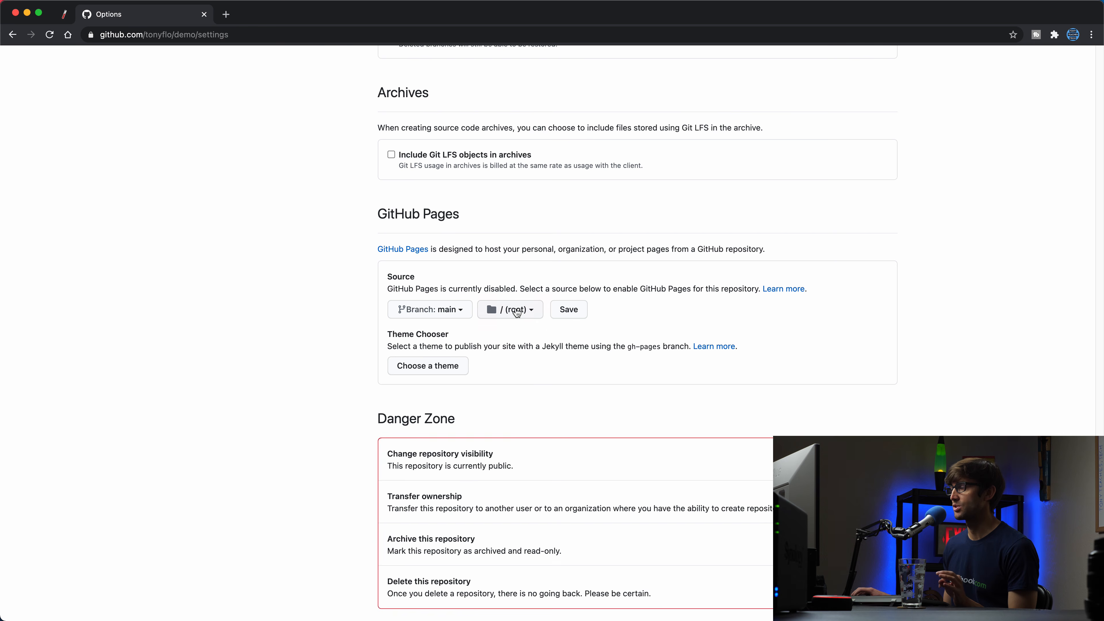
pyautogui.click(574, 313)
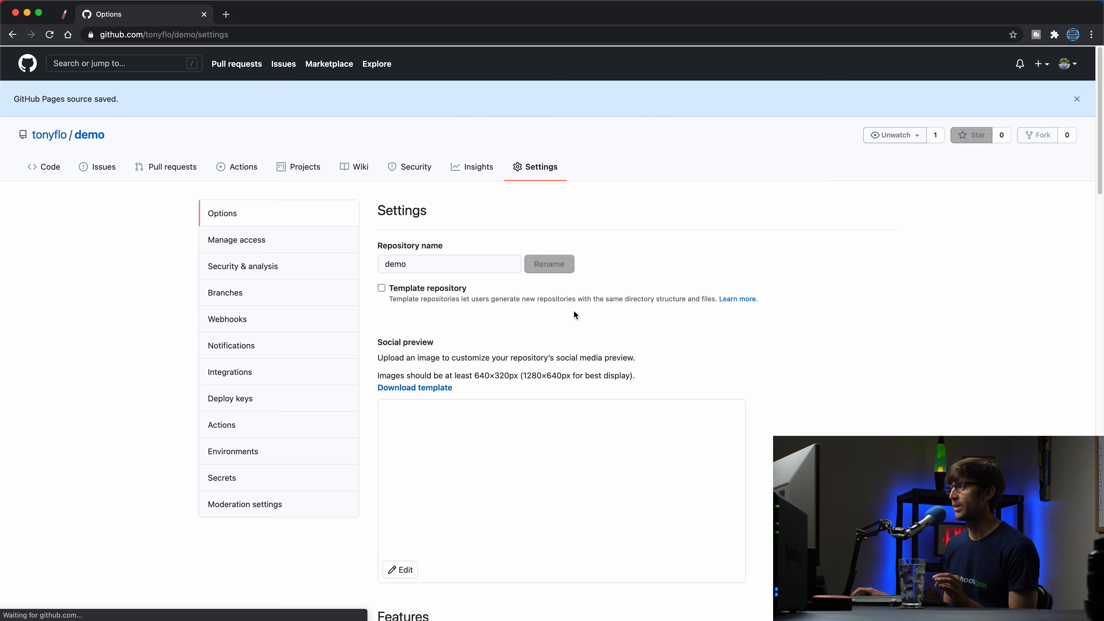
# - Find the demo site's address in the GitHub Pages settings, open it in a new tab and view it
pyautogui.scroll(-20, 570, 308)
pyautogui.scroll(-8, 609, 306)
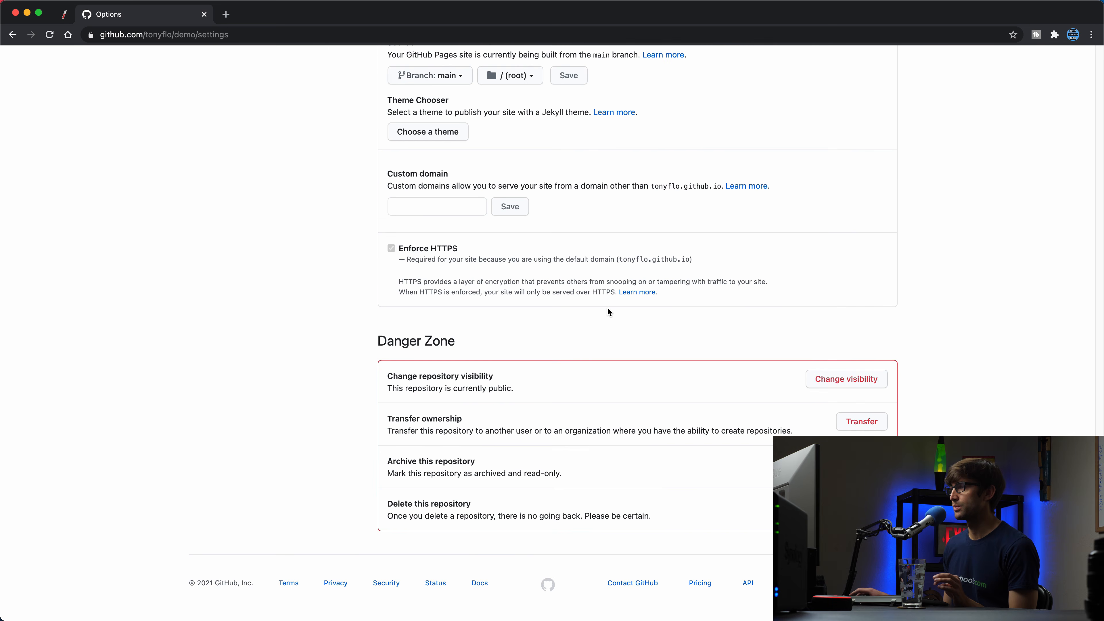
pyautogui.scroll(8, 607, 307)
pyautogui.scroll(-3, 607, 305)
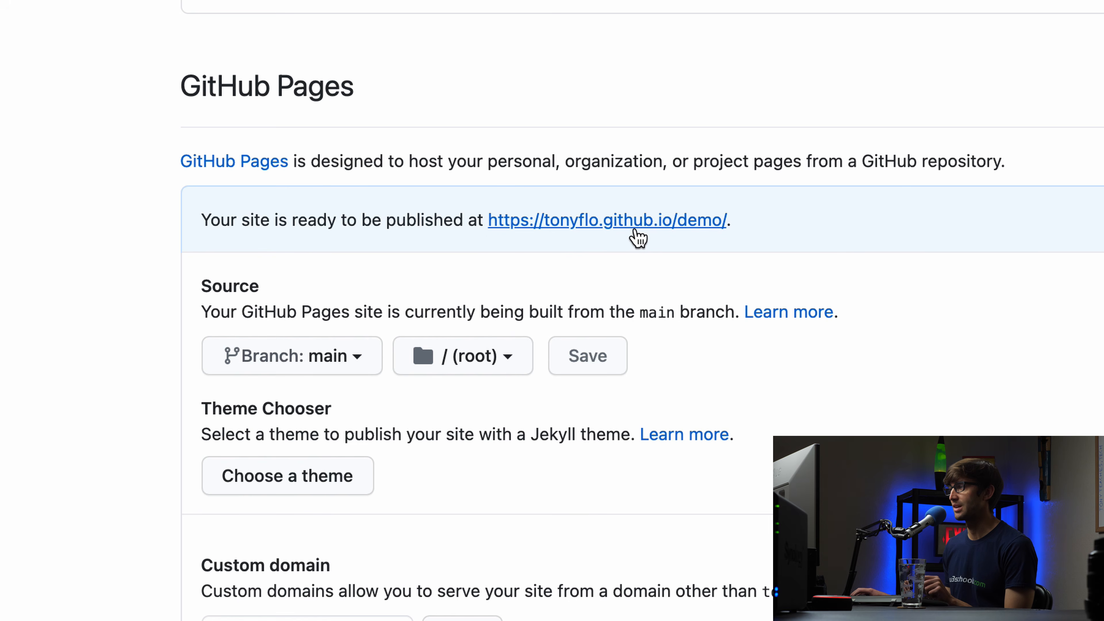
pyautogui.rightClick(677, 224)
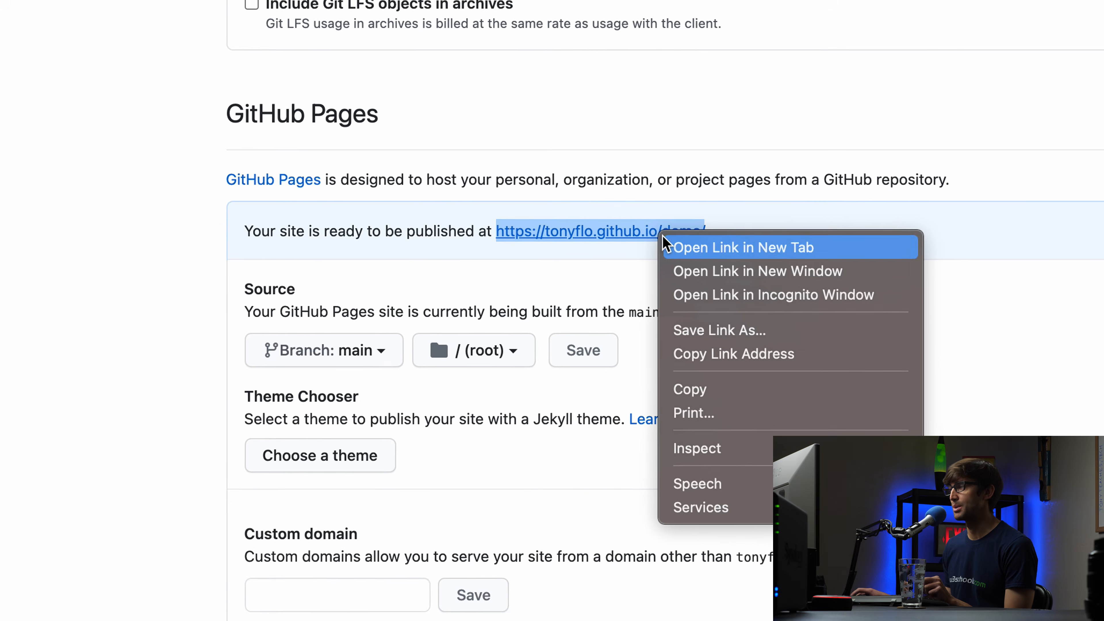
pyautogui.click(666, 243)
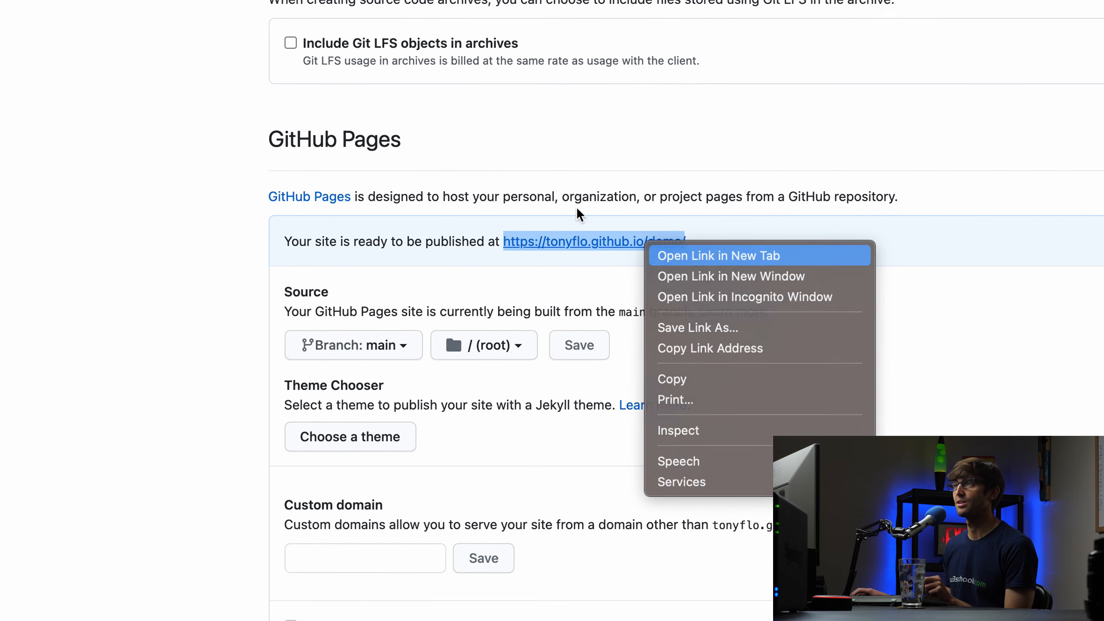
pyautogui.click(285, 16)
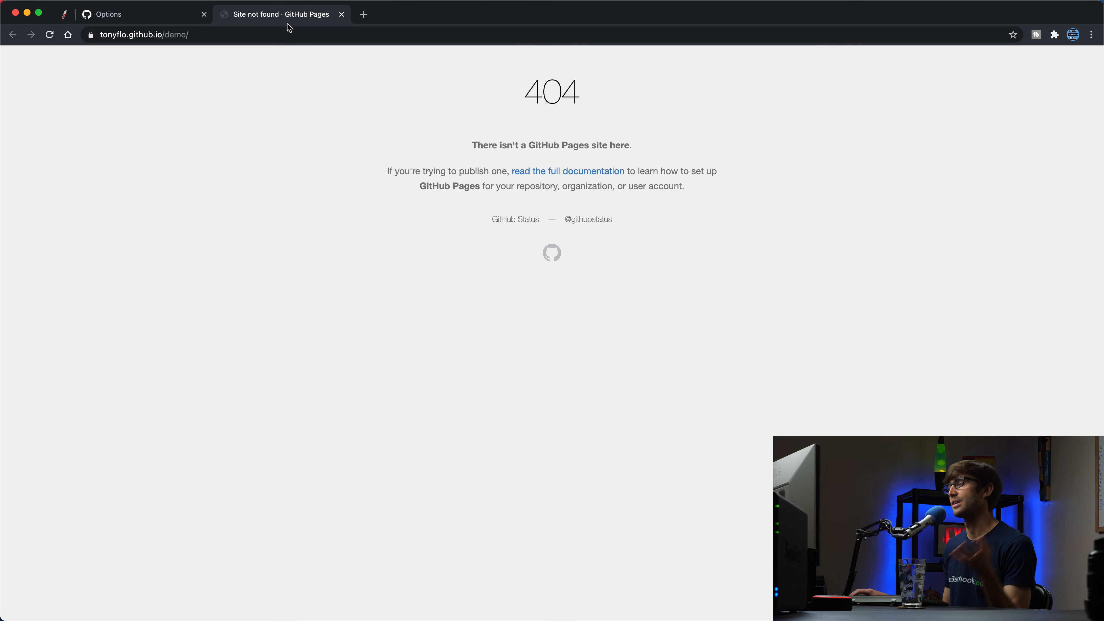
# - Choose the Hacker theme for the demo repository's GitHub Pages site and apply it
pyautogui.click(153, 14)
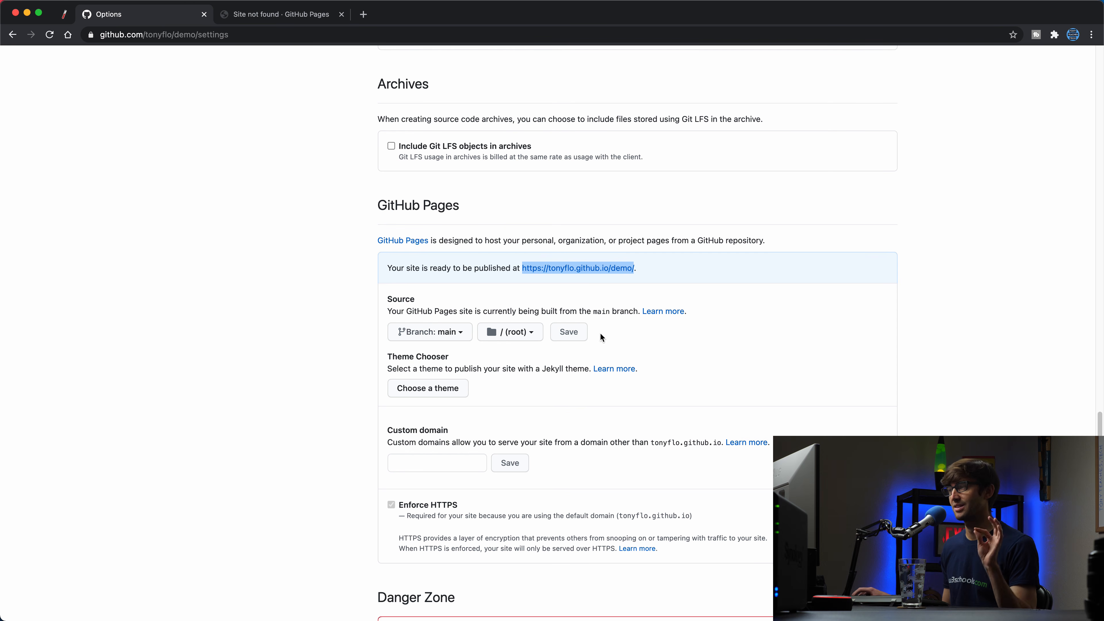
pyautogui.click(465, 388)
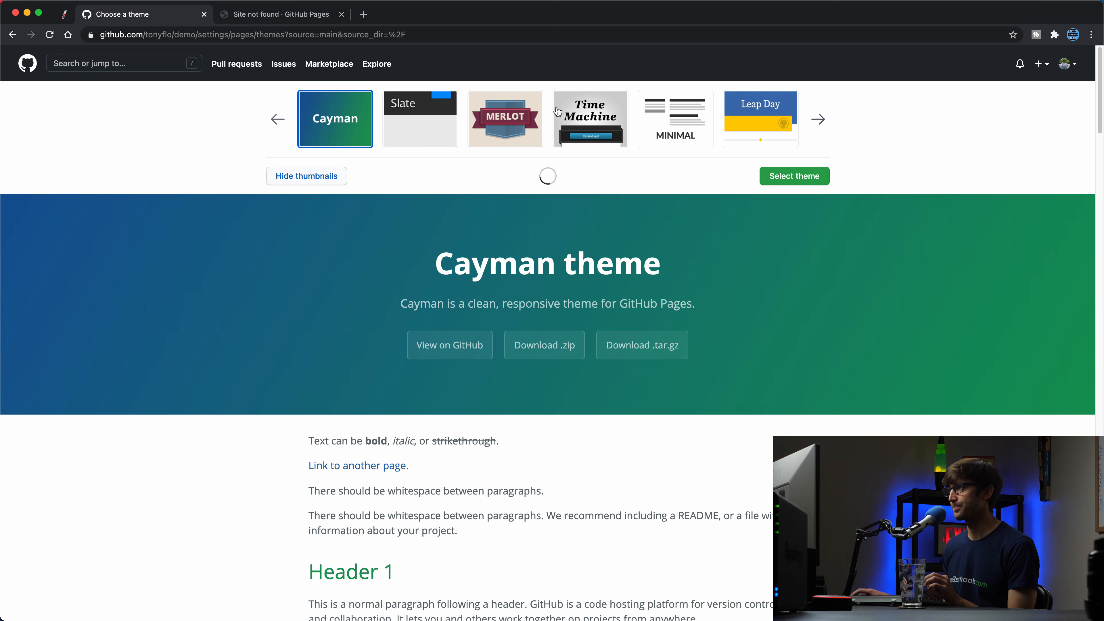
pyautogui.click(818, 119)
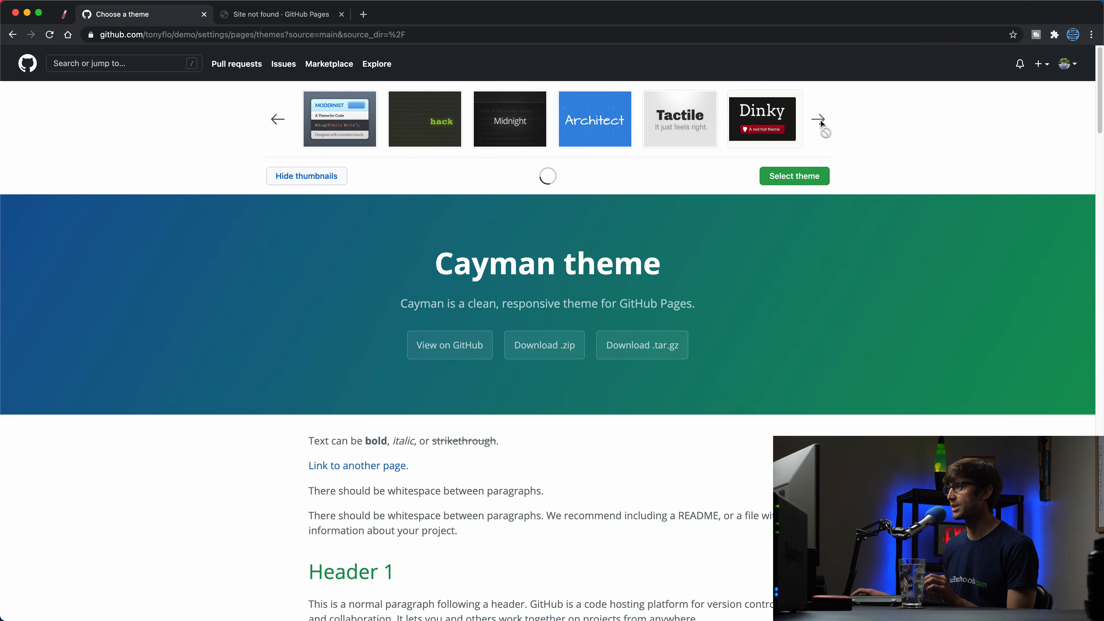
pyautogui.click(428, 120)
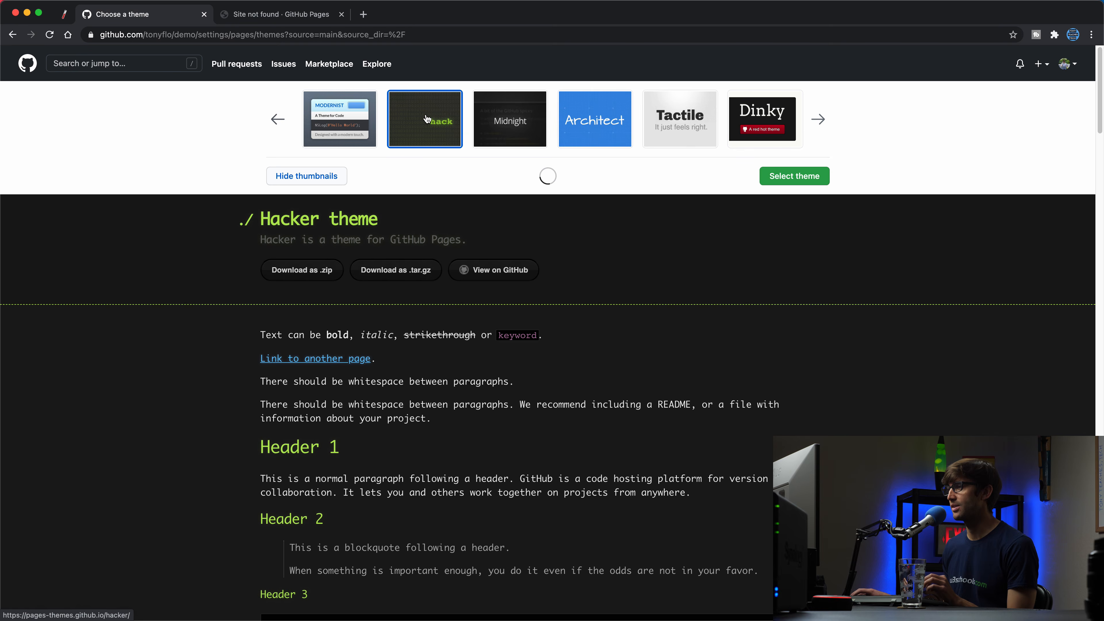
pyautogui.scroll(-3, 400, 303)
pyautogui.scroll(3, 813, 222)
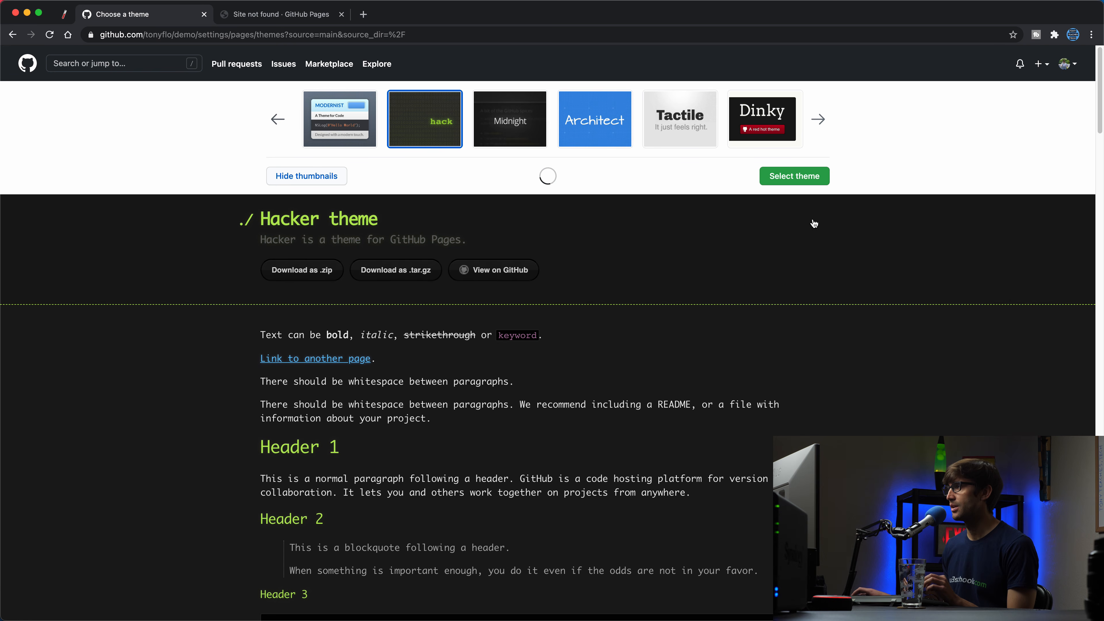
pyautogui.click(807, 178)
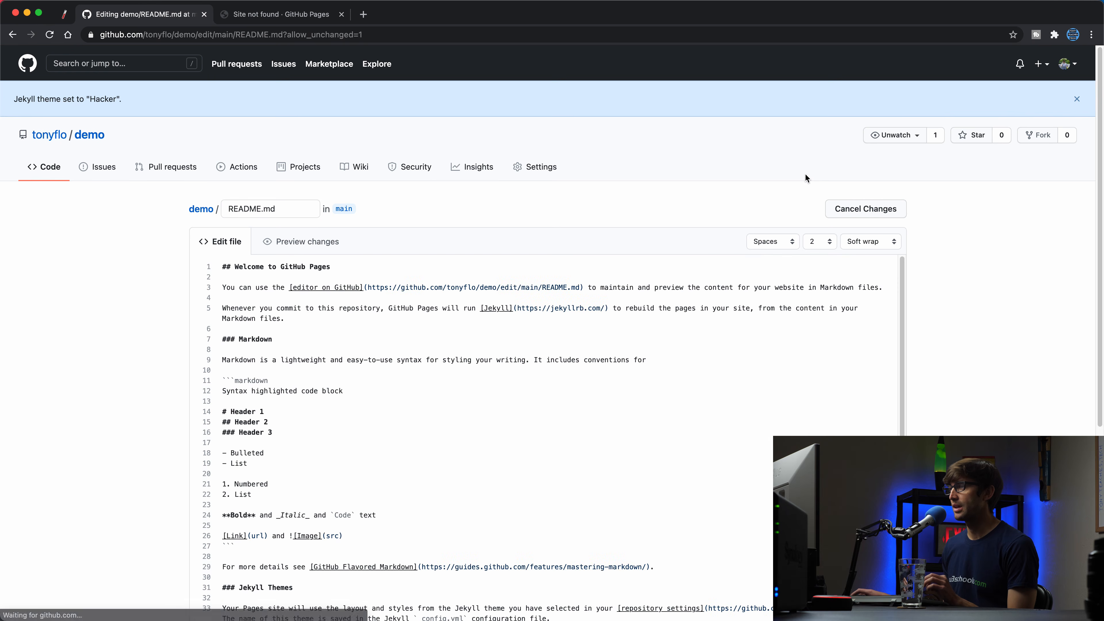
# - Commit the generated README.md directly to the main branch and look over the rendered file
pyautogui.scroll(-10, 722, 222)
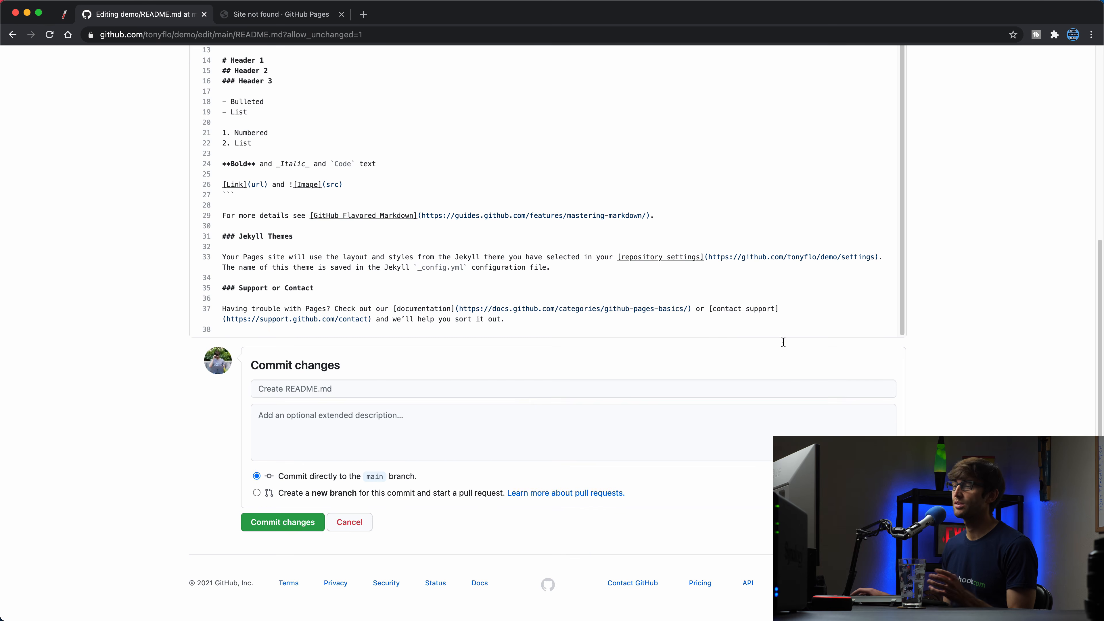
pyautogui.click(282, 523)
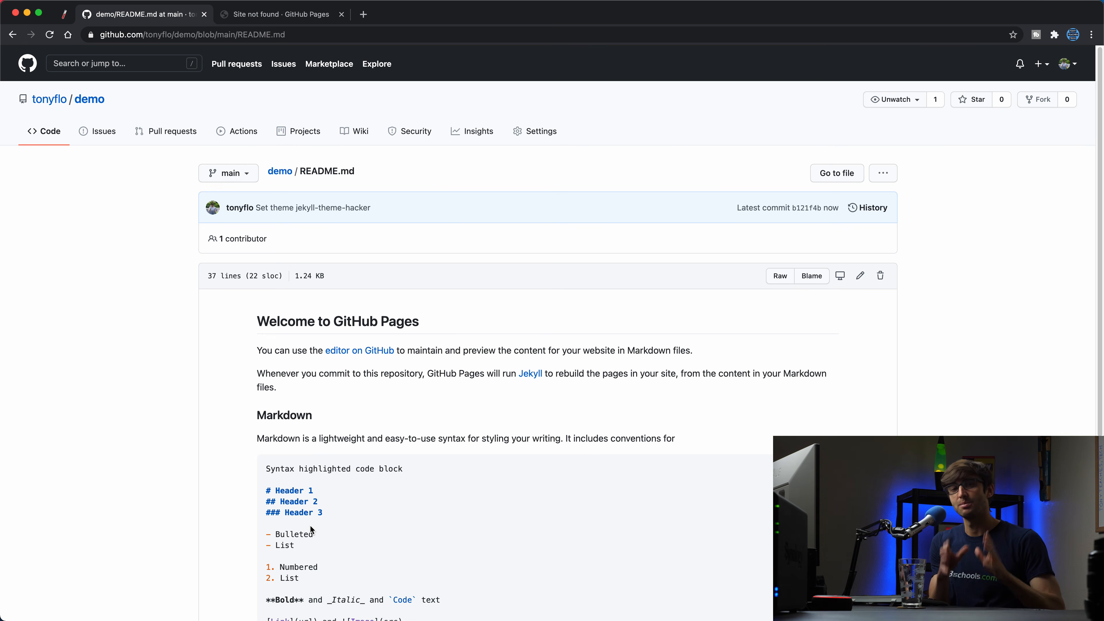
pyautogui.scroll(-6, 432, 256)
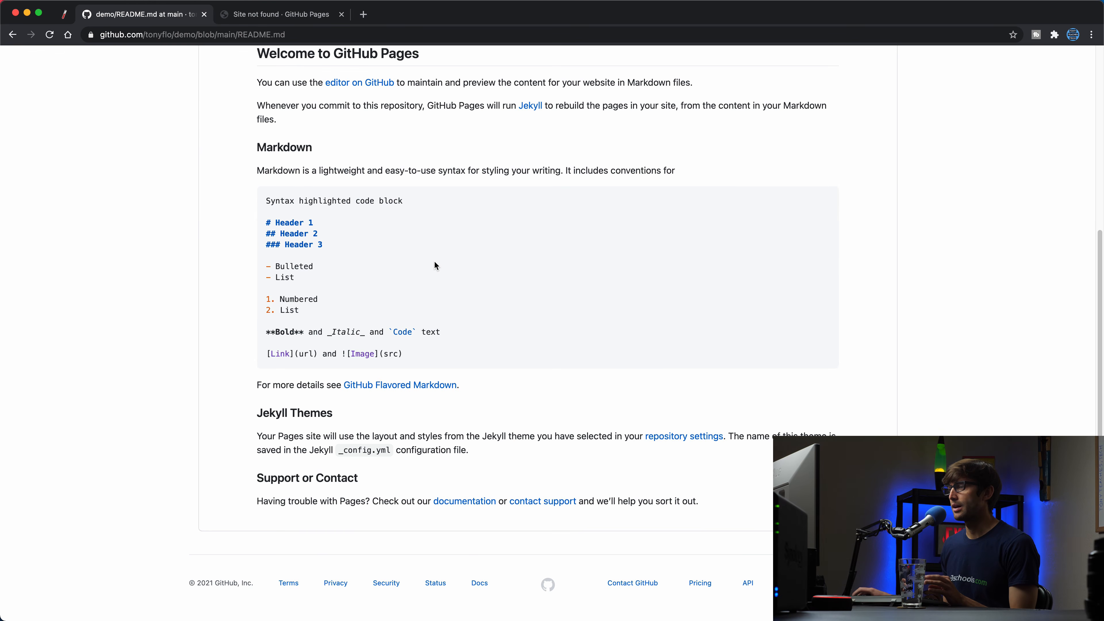
pyautogui.scroll(7, 433, 260)
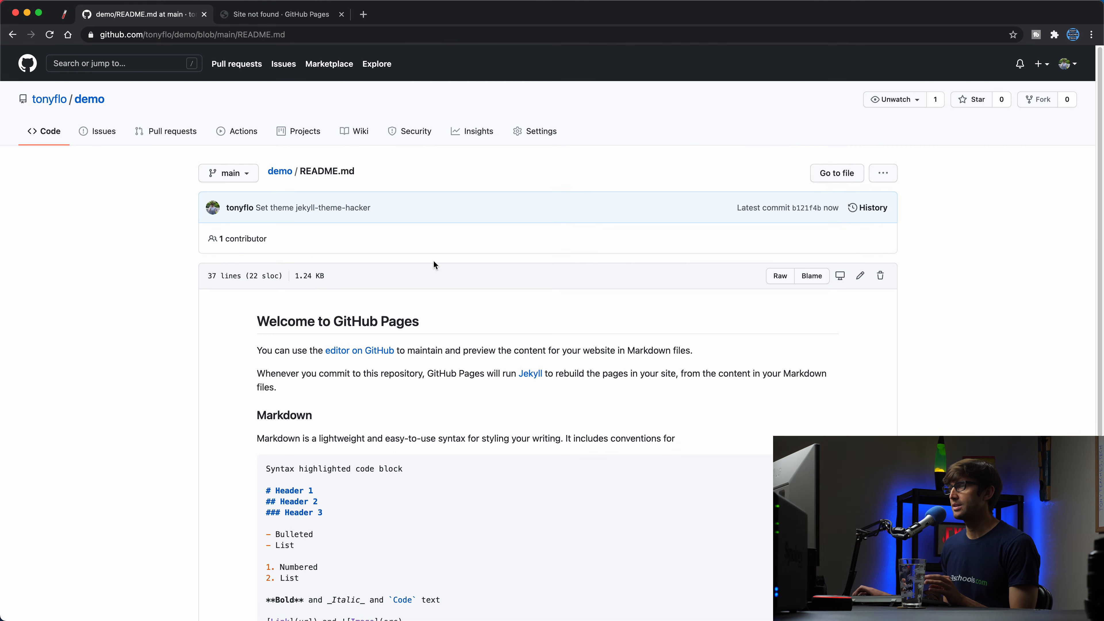
# - Reload the demo site at tonyflo.github.io/demo/ and look through its themed page
pyautogui.click(278, 14)
pyautogui.click(249, 35)
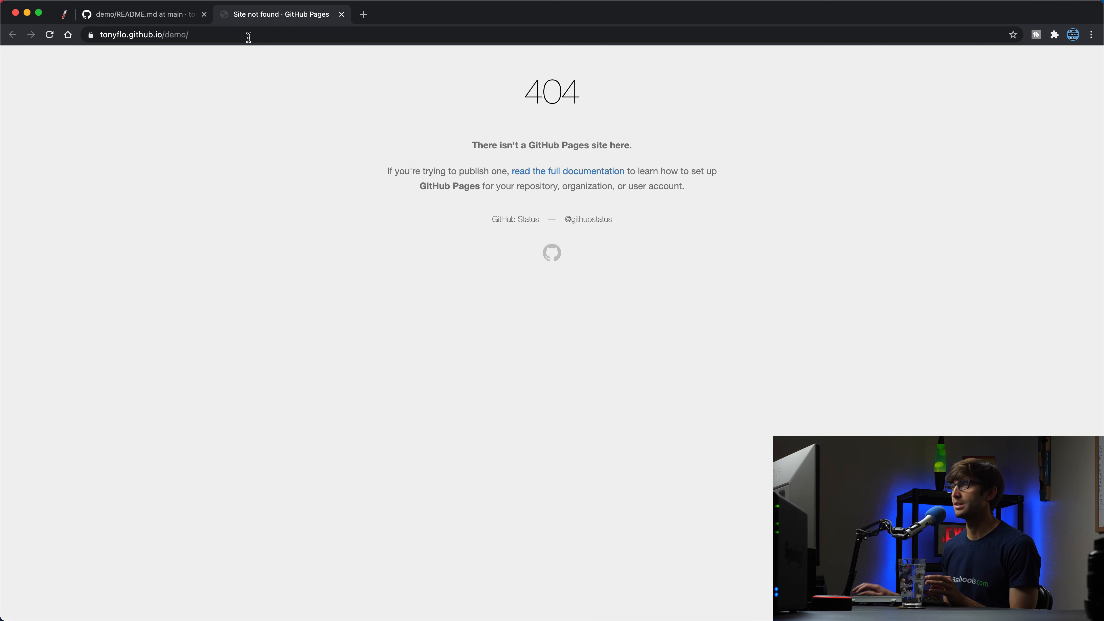
pyautogui.click(182, 16)
pyautogui.click(287, 23)
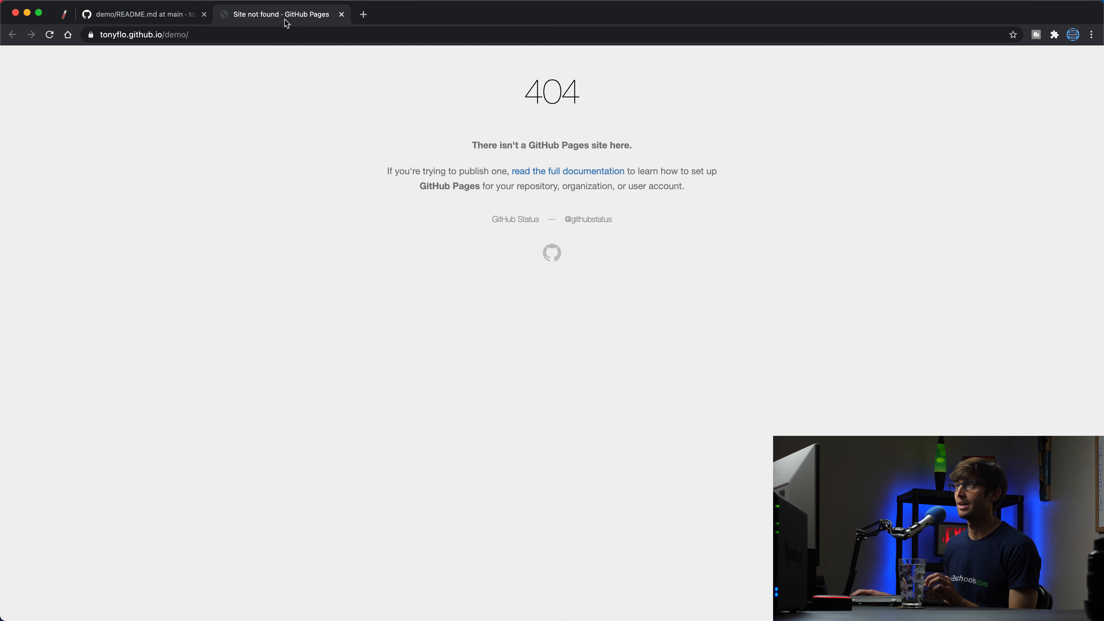
pyautogui.click(266, 34)
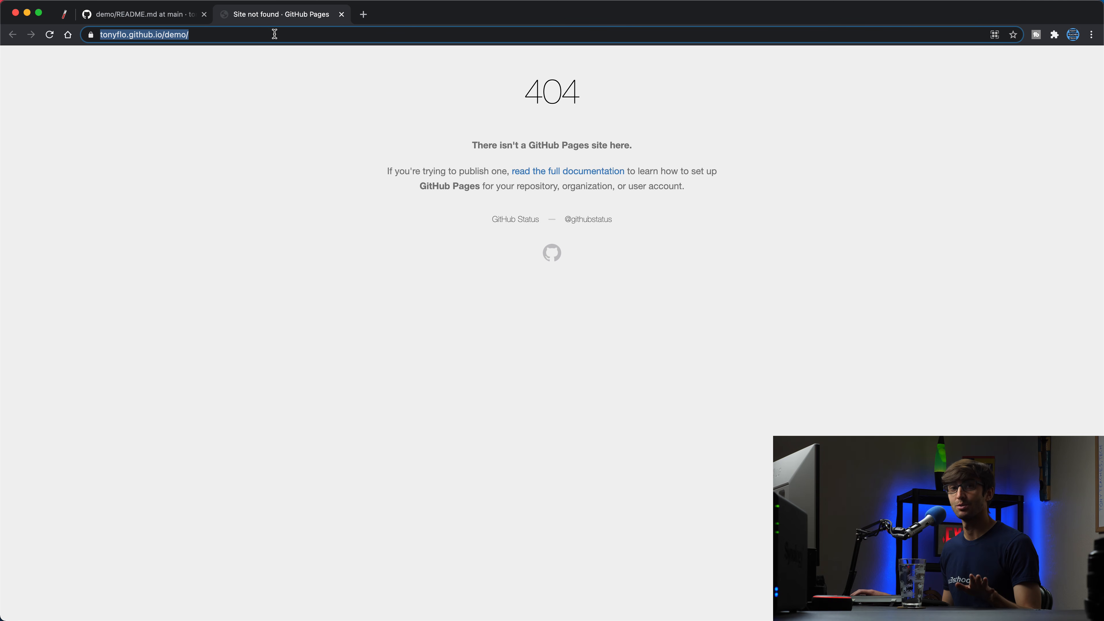
pyautogui.press('Return')
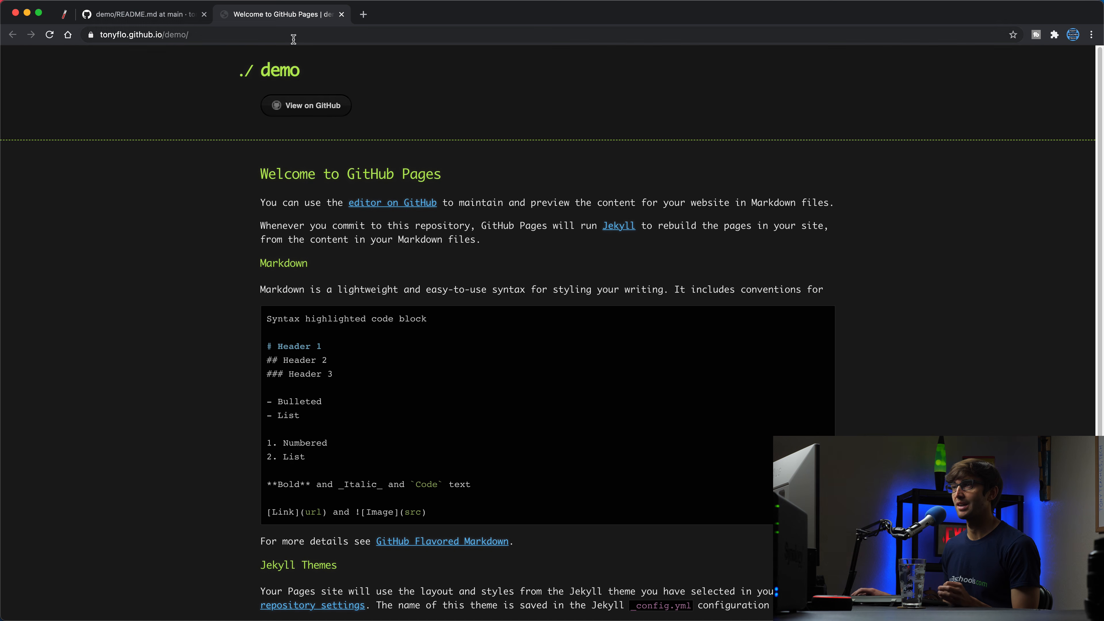
pyautogui.scroll(-2, 340, 153)
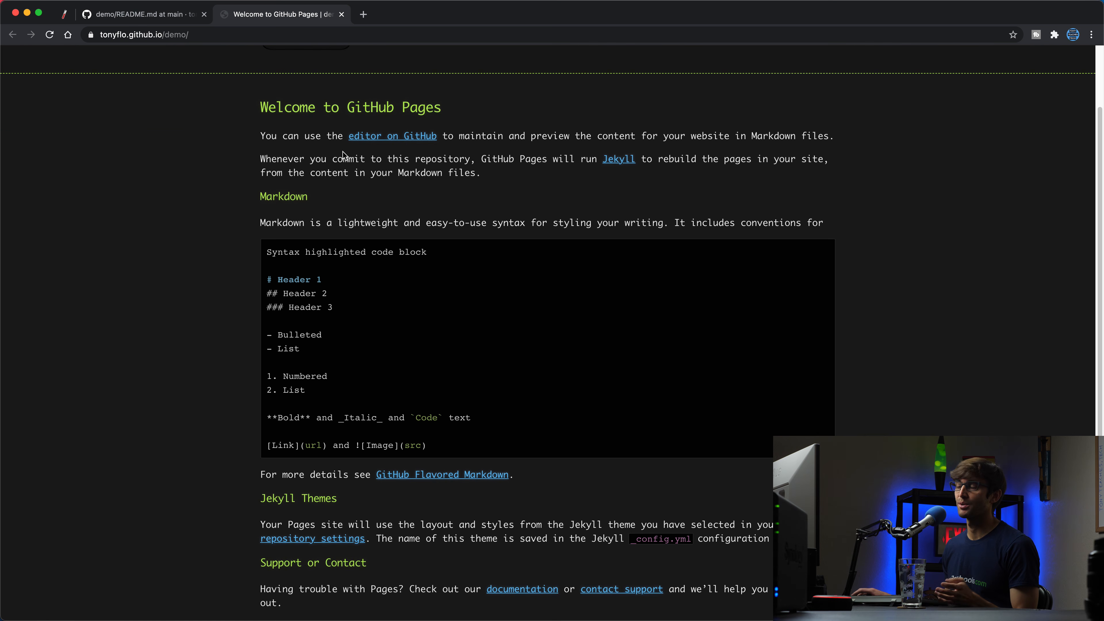
pyautogui.scroll(2, 344, 152)
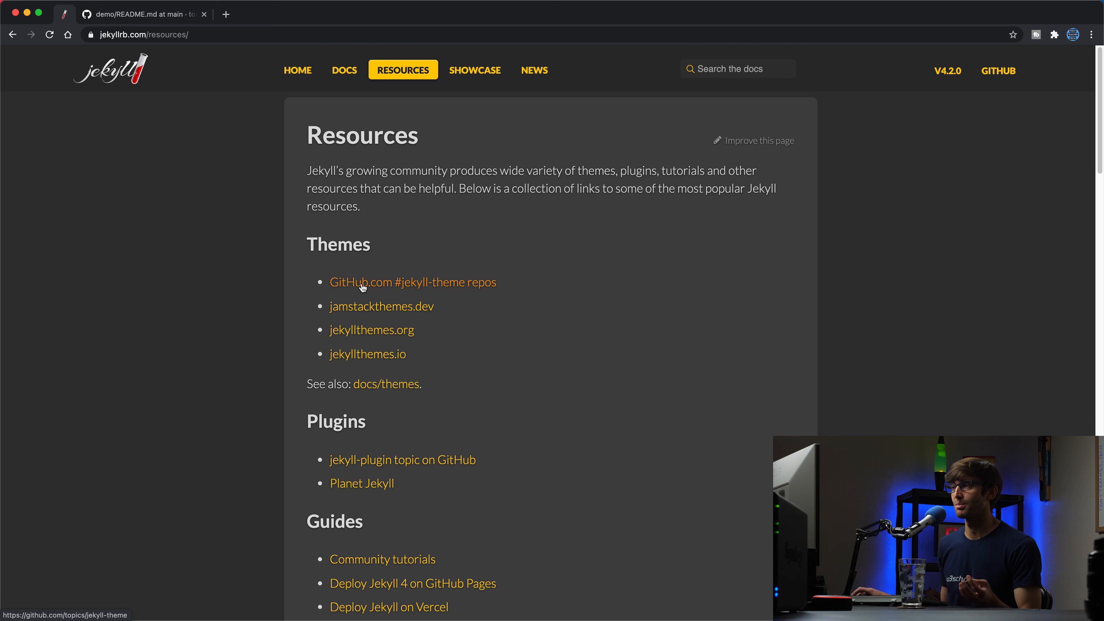
# - Open the jamstackthemes.dev link from Jekyll's Resources page in a new tab and browse its Jekyll themes
pyautogui.rightClick(379, 312)
pyautogui.click(435, 314)
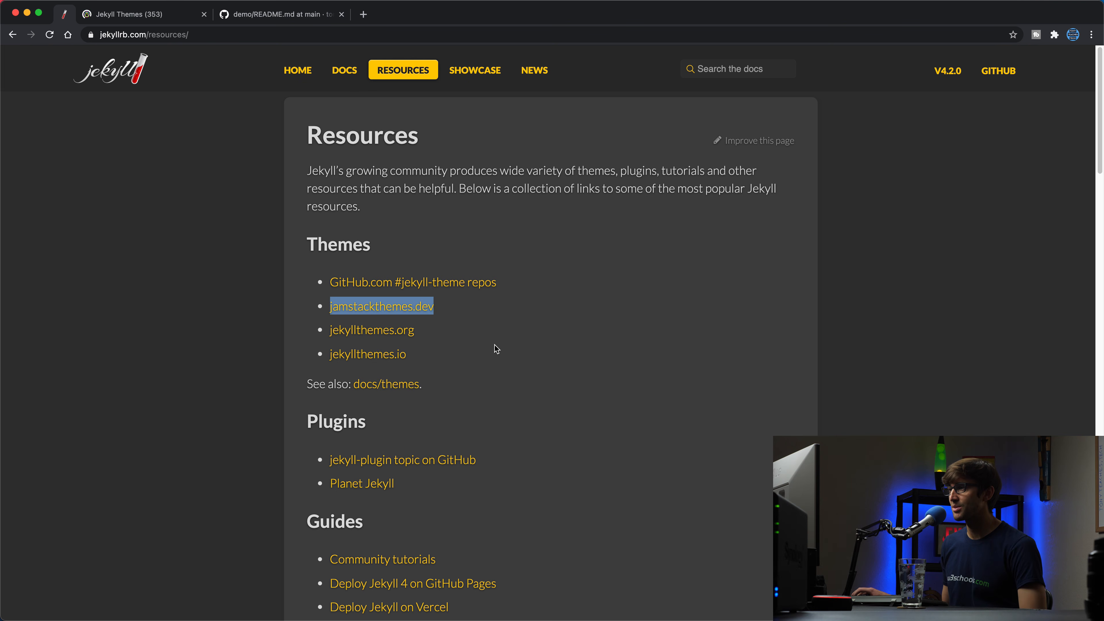
pyautogui.click(261, 14)
pyautogui.click(130, 14)
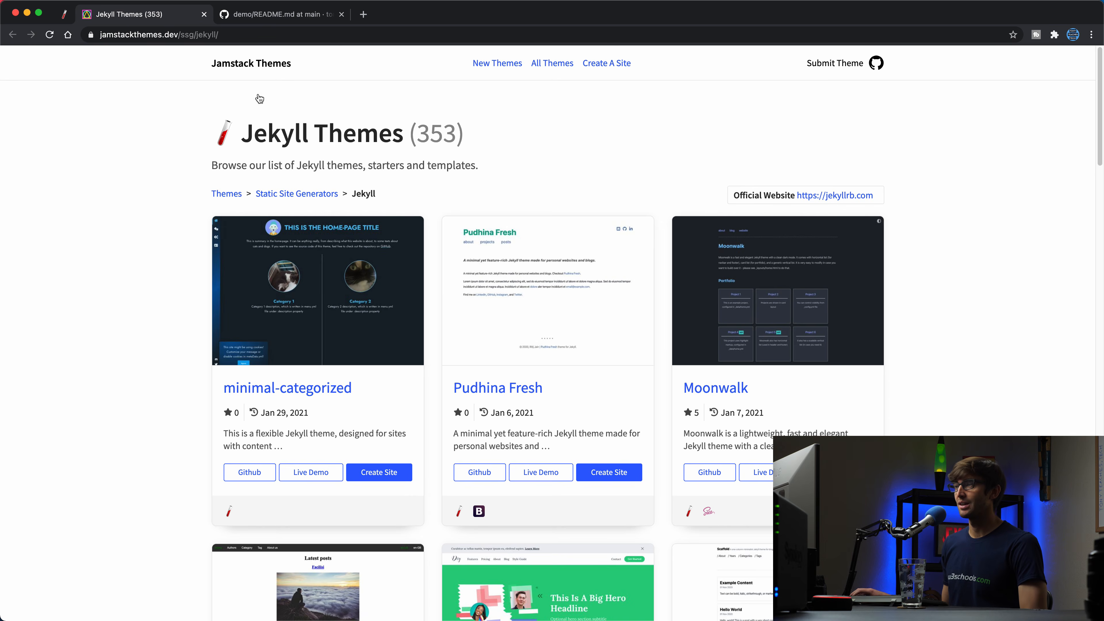
pyautogui.scroll(-8, 459, 316)
pyautogui.scroll(-5, 459, 316)
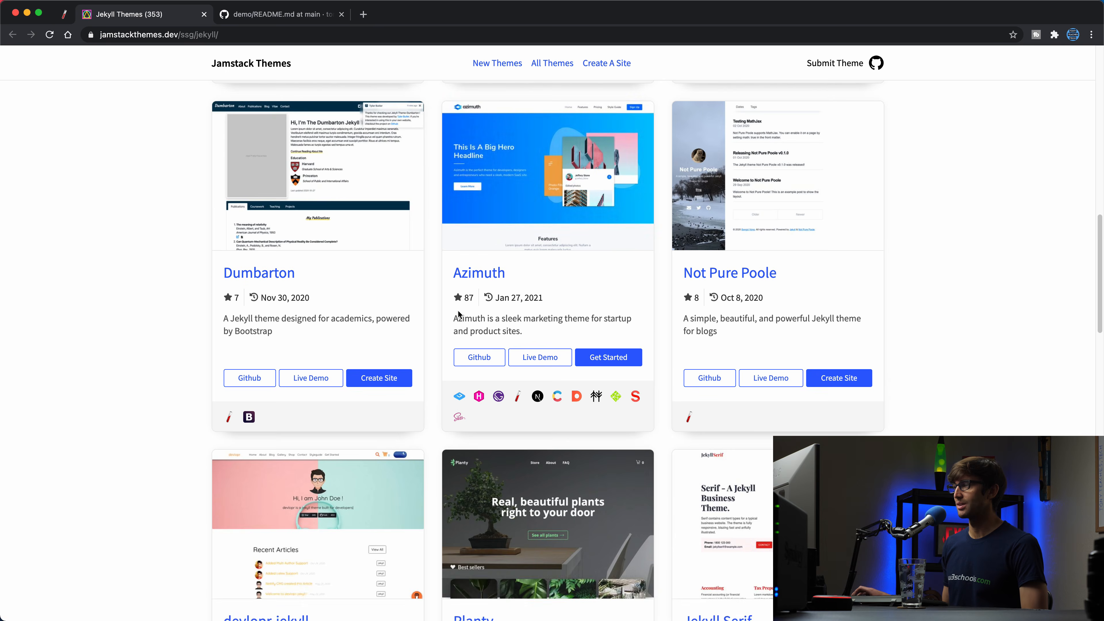
pyautogui.scroll(-15, 459, 314)
# - Open the jekyllthemes.org link from Jekyll's Resources page in a new tab and browse its theme gallery
pyautogui.click(64, 14)
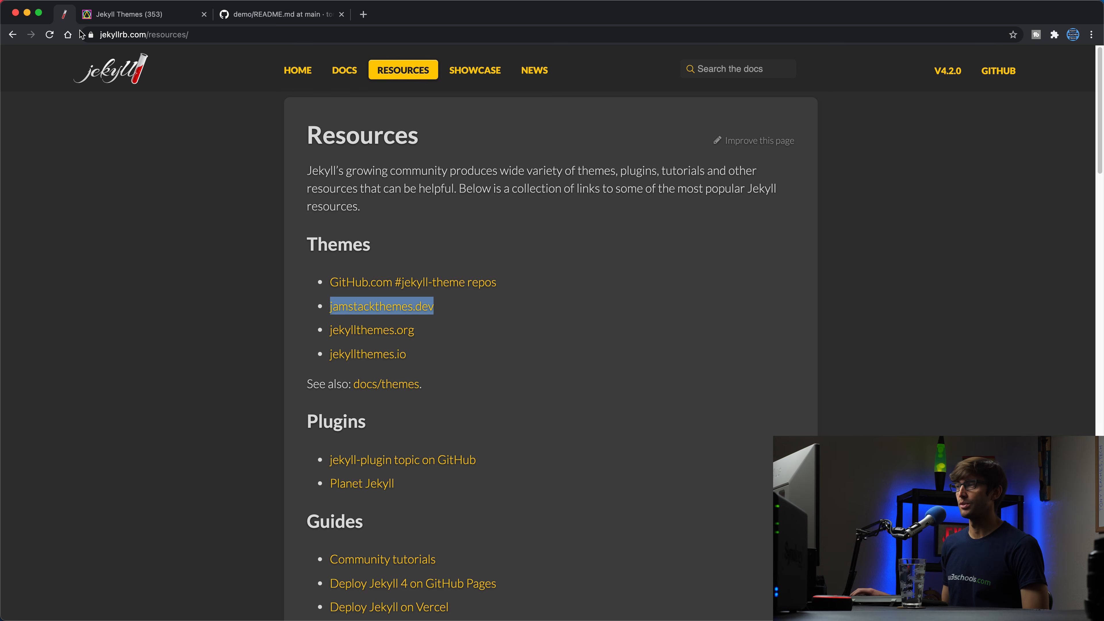
pyautogui.rightClick(369, 334)
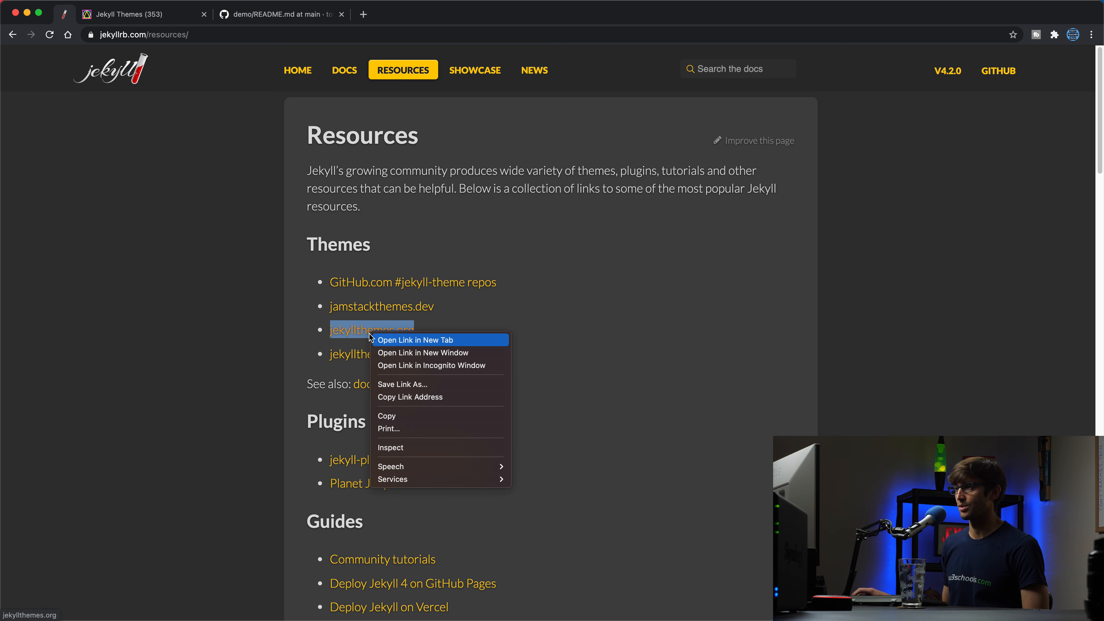
pyautogui.click(400, 343)
pyautogui.click(143, 17)
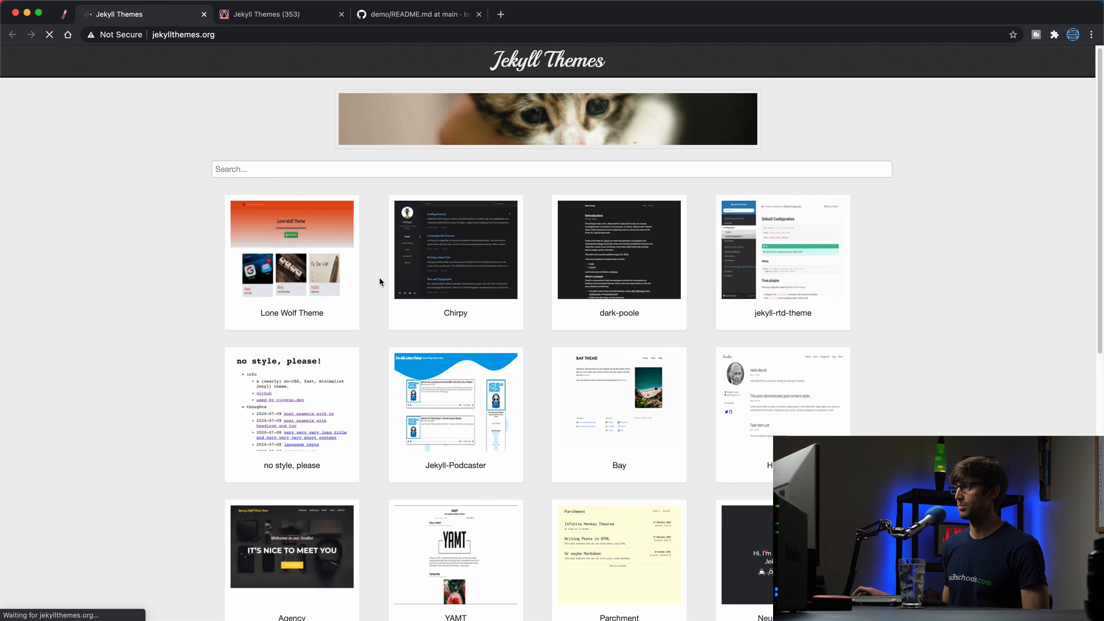
pyautogui.scroll(-10, 379, 277)
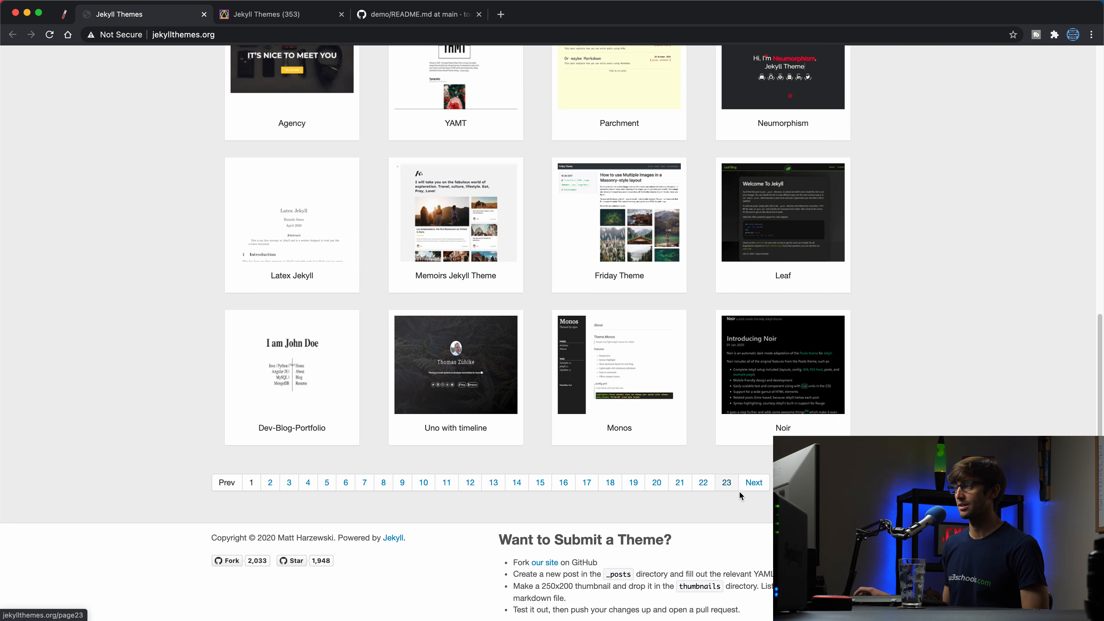
# - Open the jekyllthemes.io link from Jekyll's Resources page in a new tab and browse its portfolio themes
pyautogui.click(66, 16)
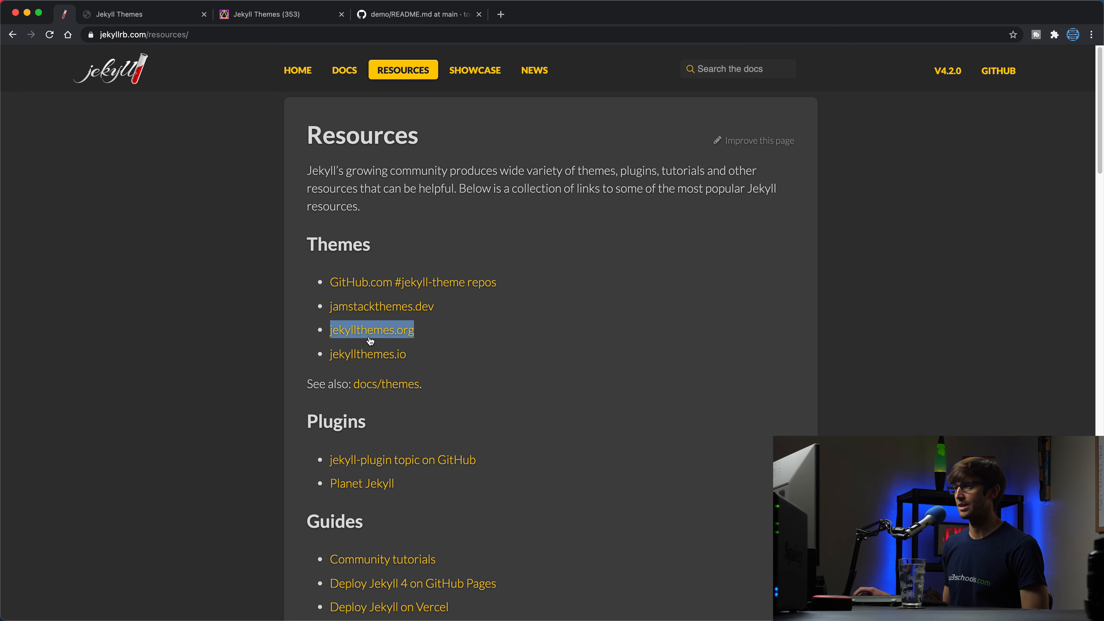
pyautogui.rightClick(390, 360)
pyautogui.click(413, 367)
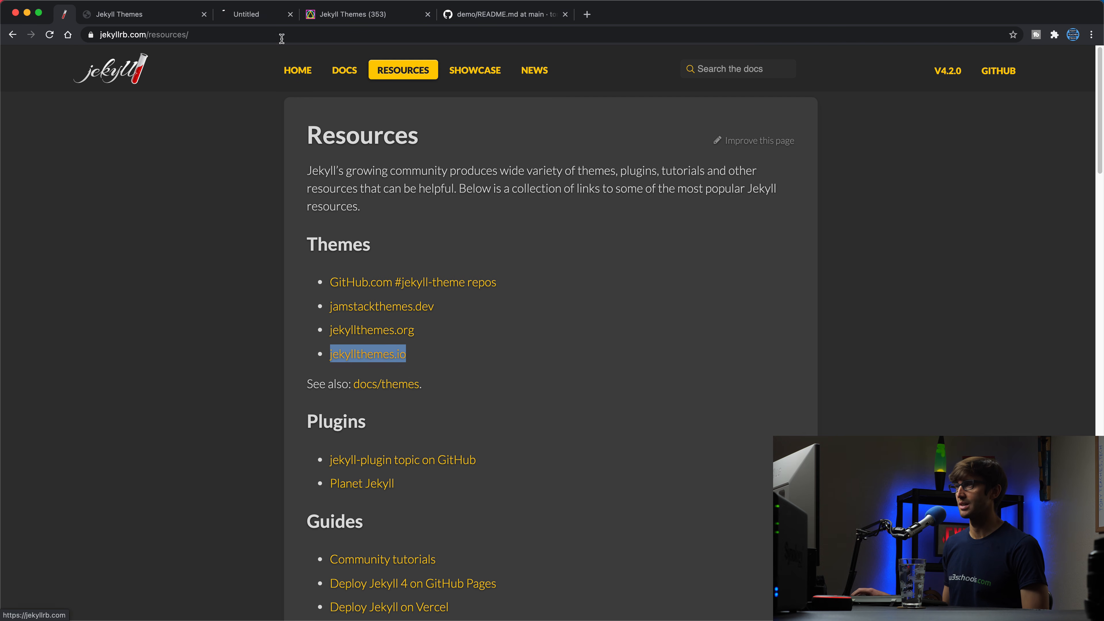
pyautogui.click(280, 14)
pyautogui.scroll(-10, 445, 322)
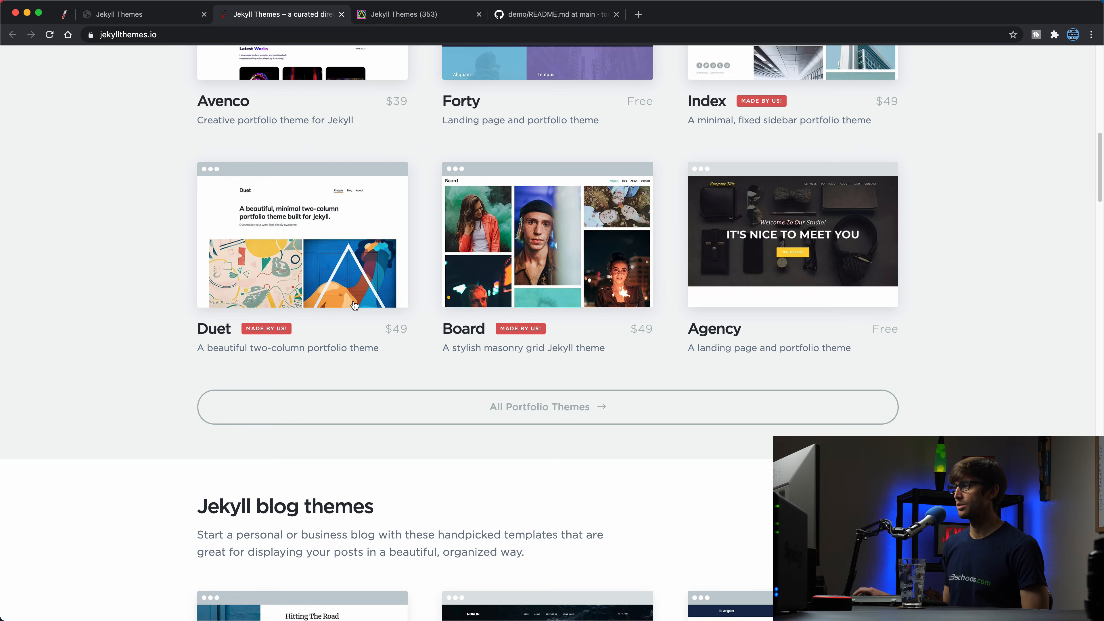
pyautogui.scroll(3, 464, 309)
pyautogui.scroll(10, 464, 309)
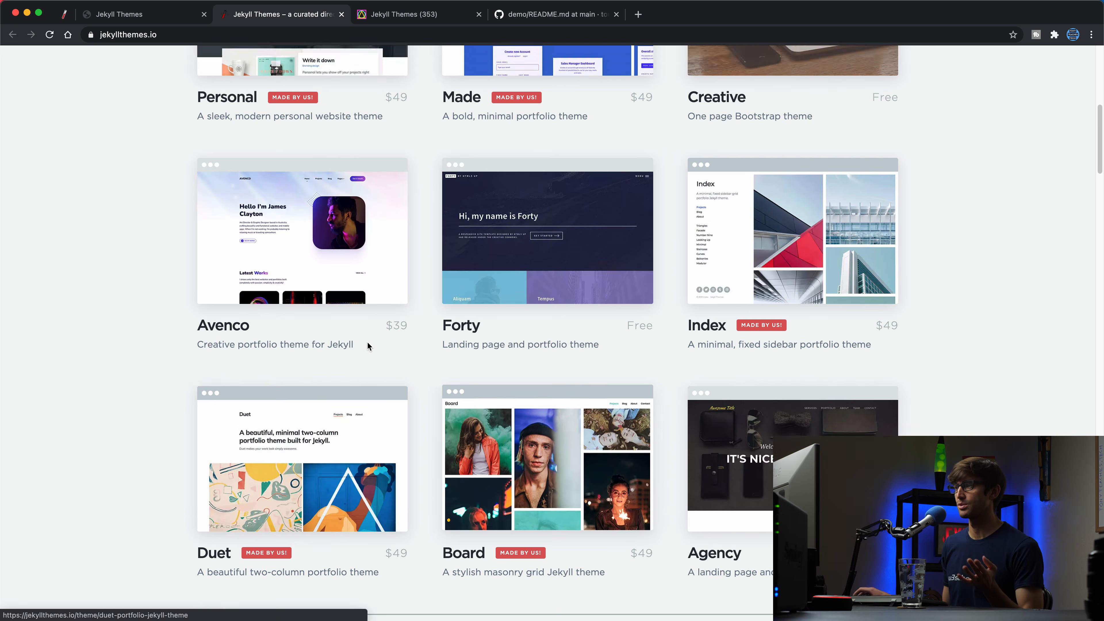